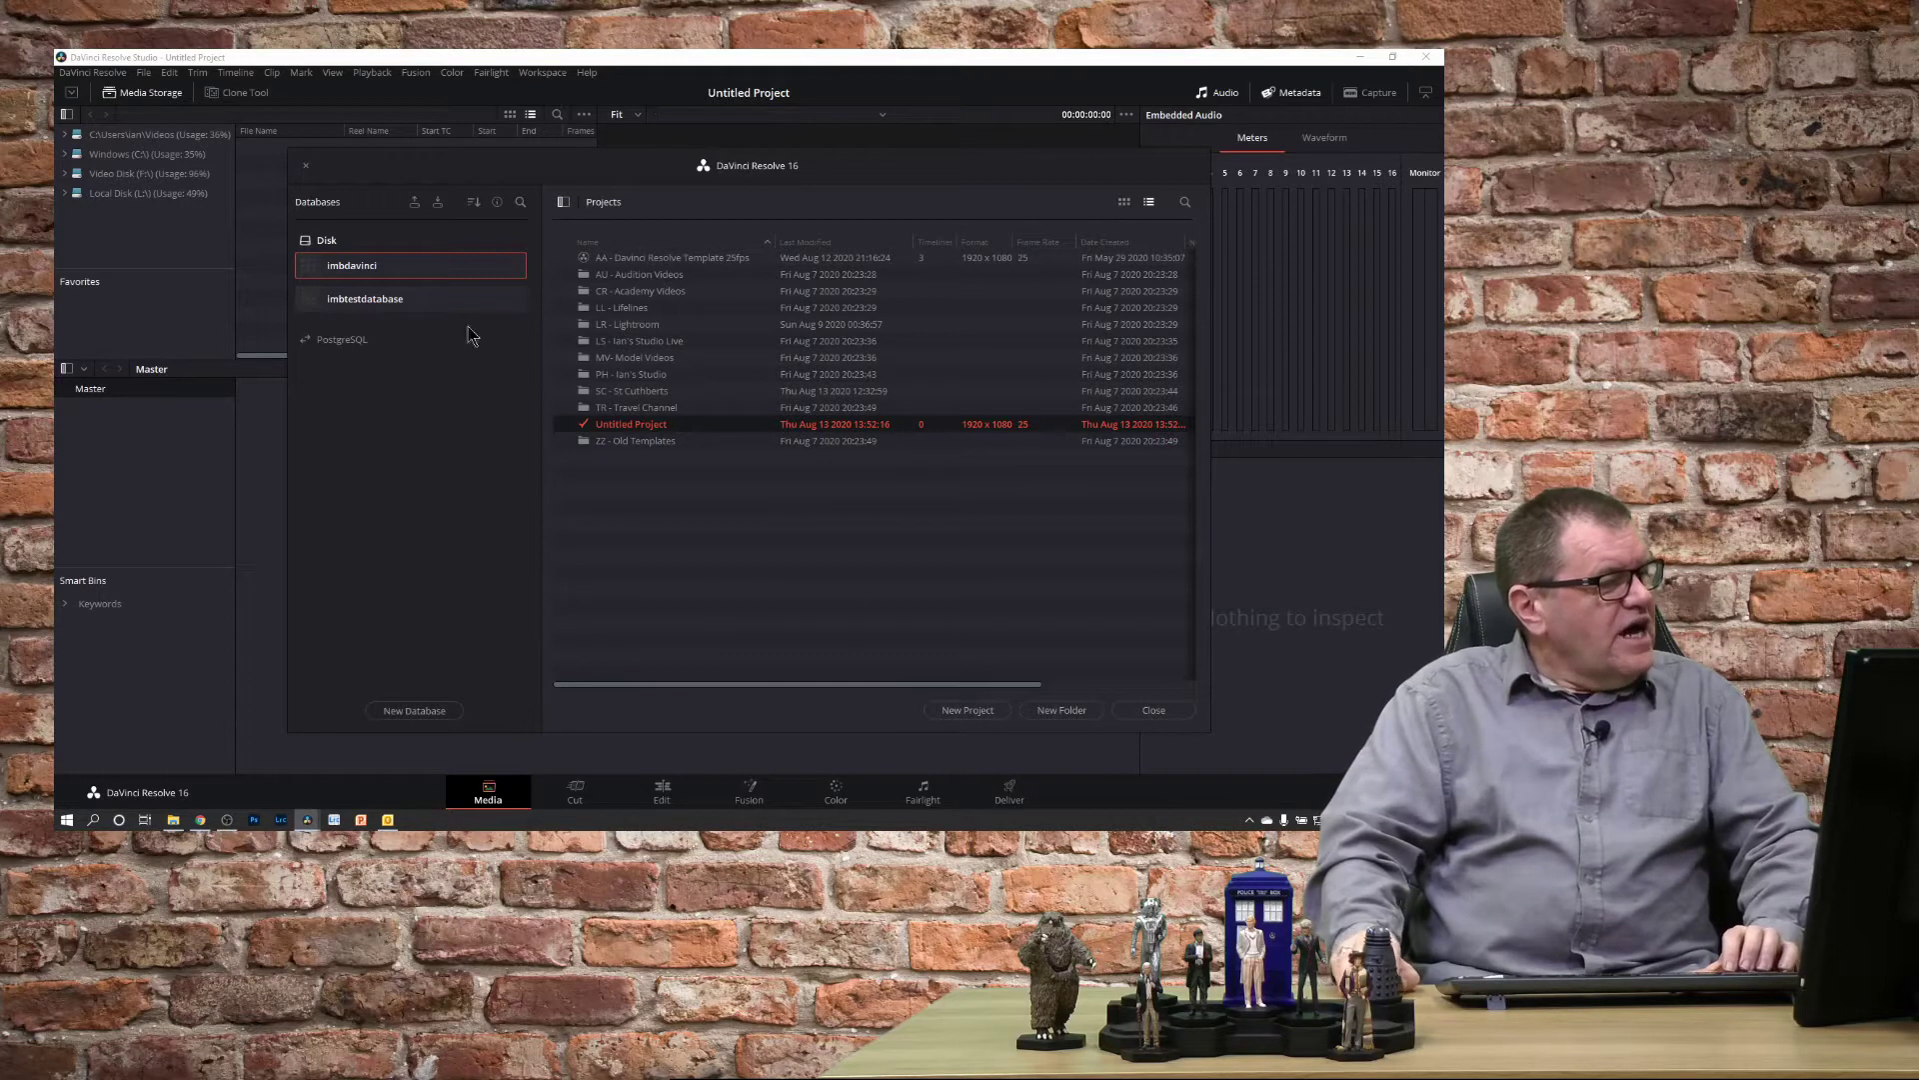
Copy the IMB Project Template in the imbtestdatabase database into a new project folder named SC - St Cuthbert's
{"action": "left_click", "coordinate": [407, 302]}
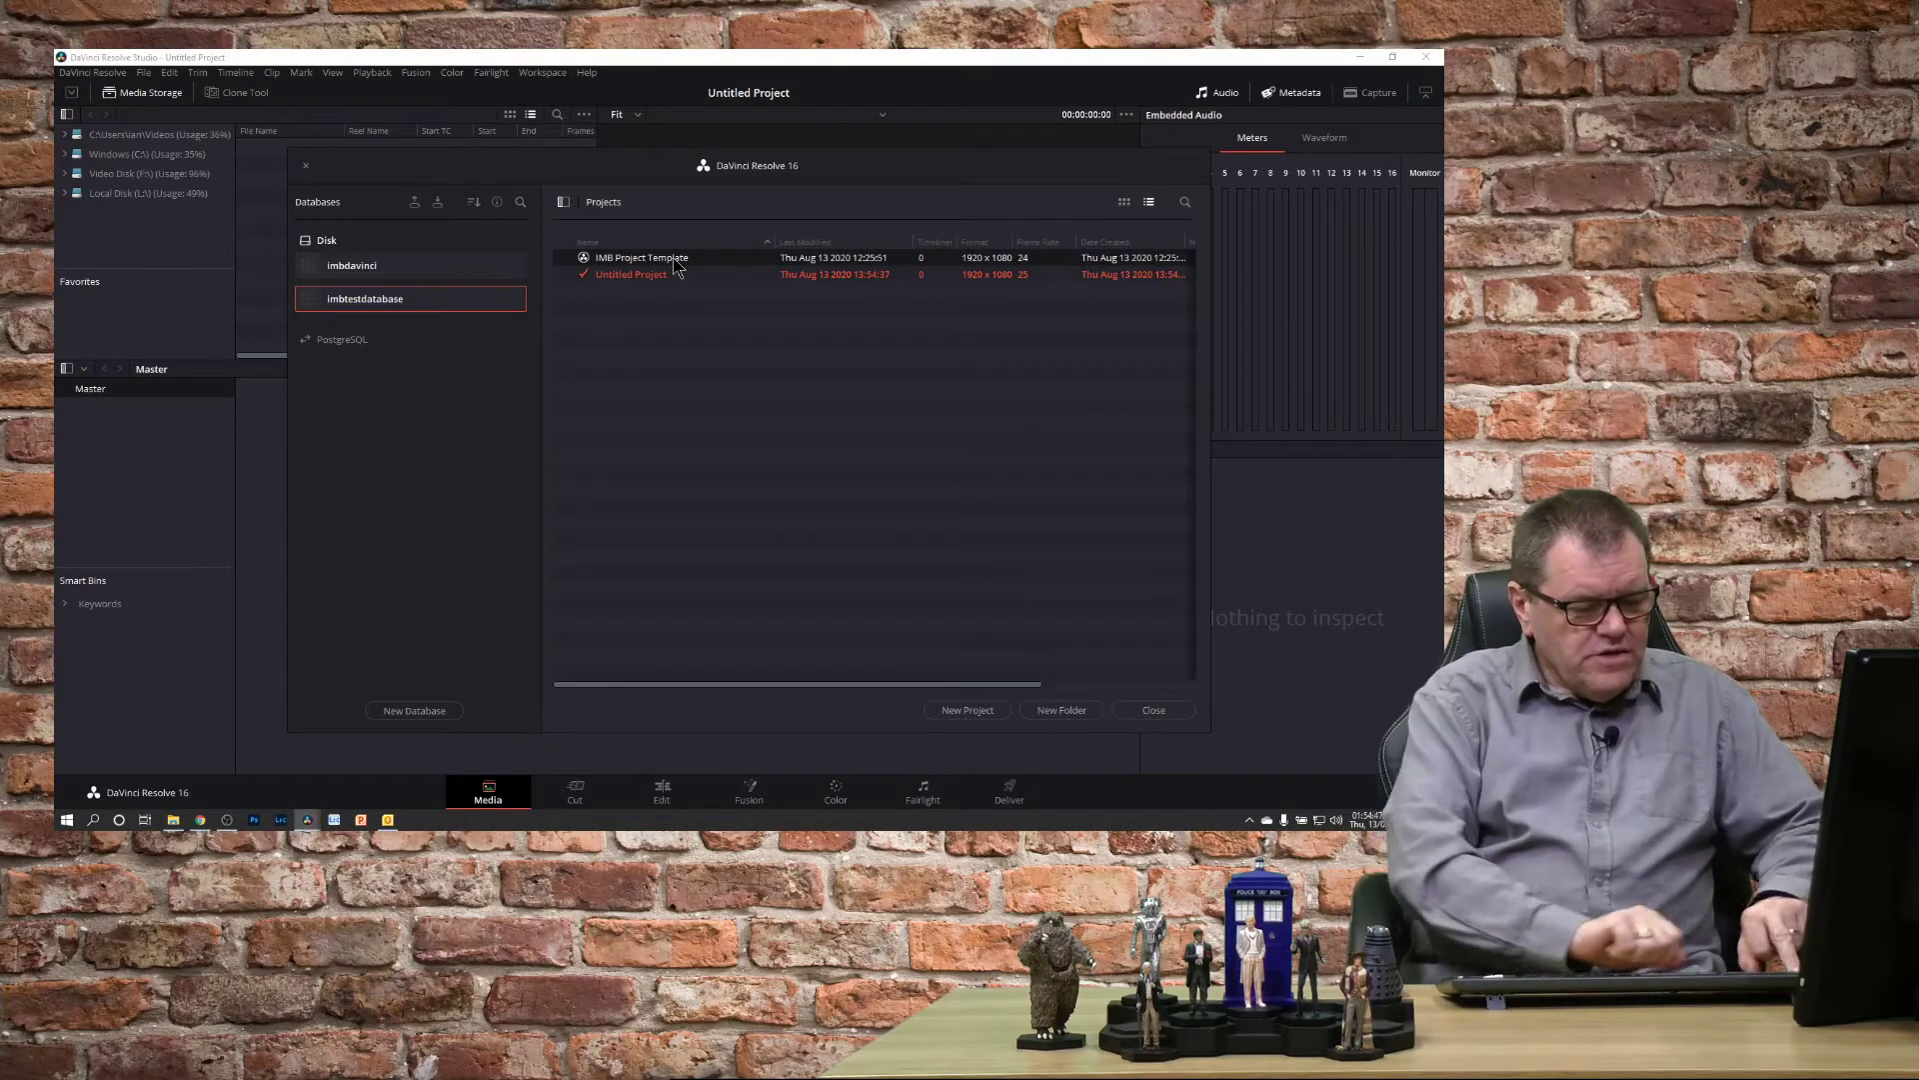
{"action": "key", "text": "ctrl+c"}
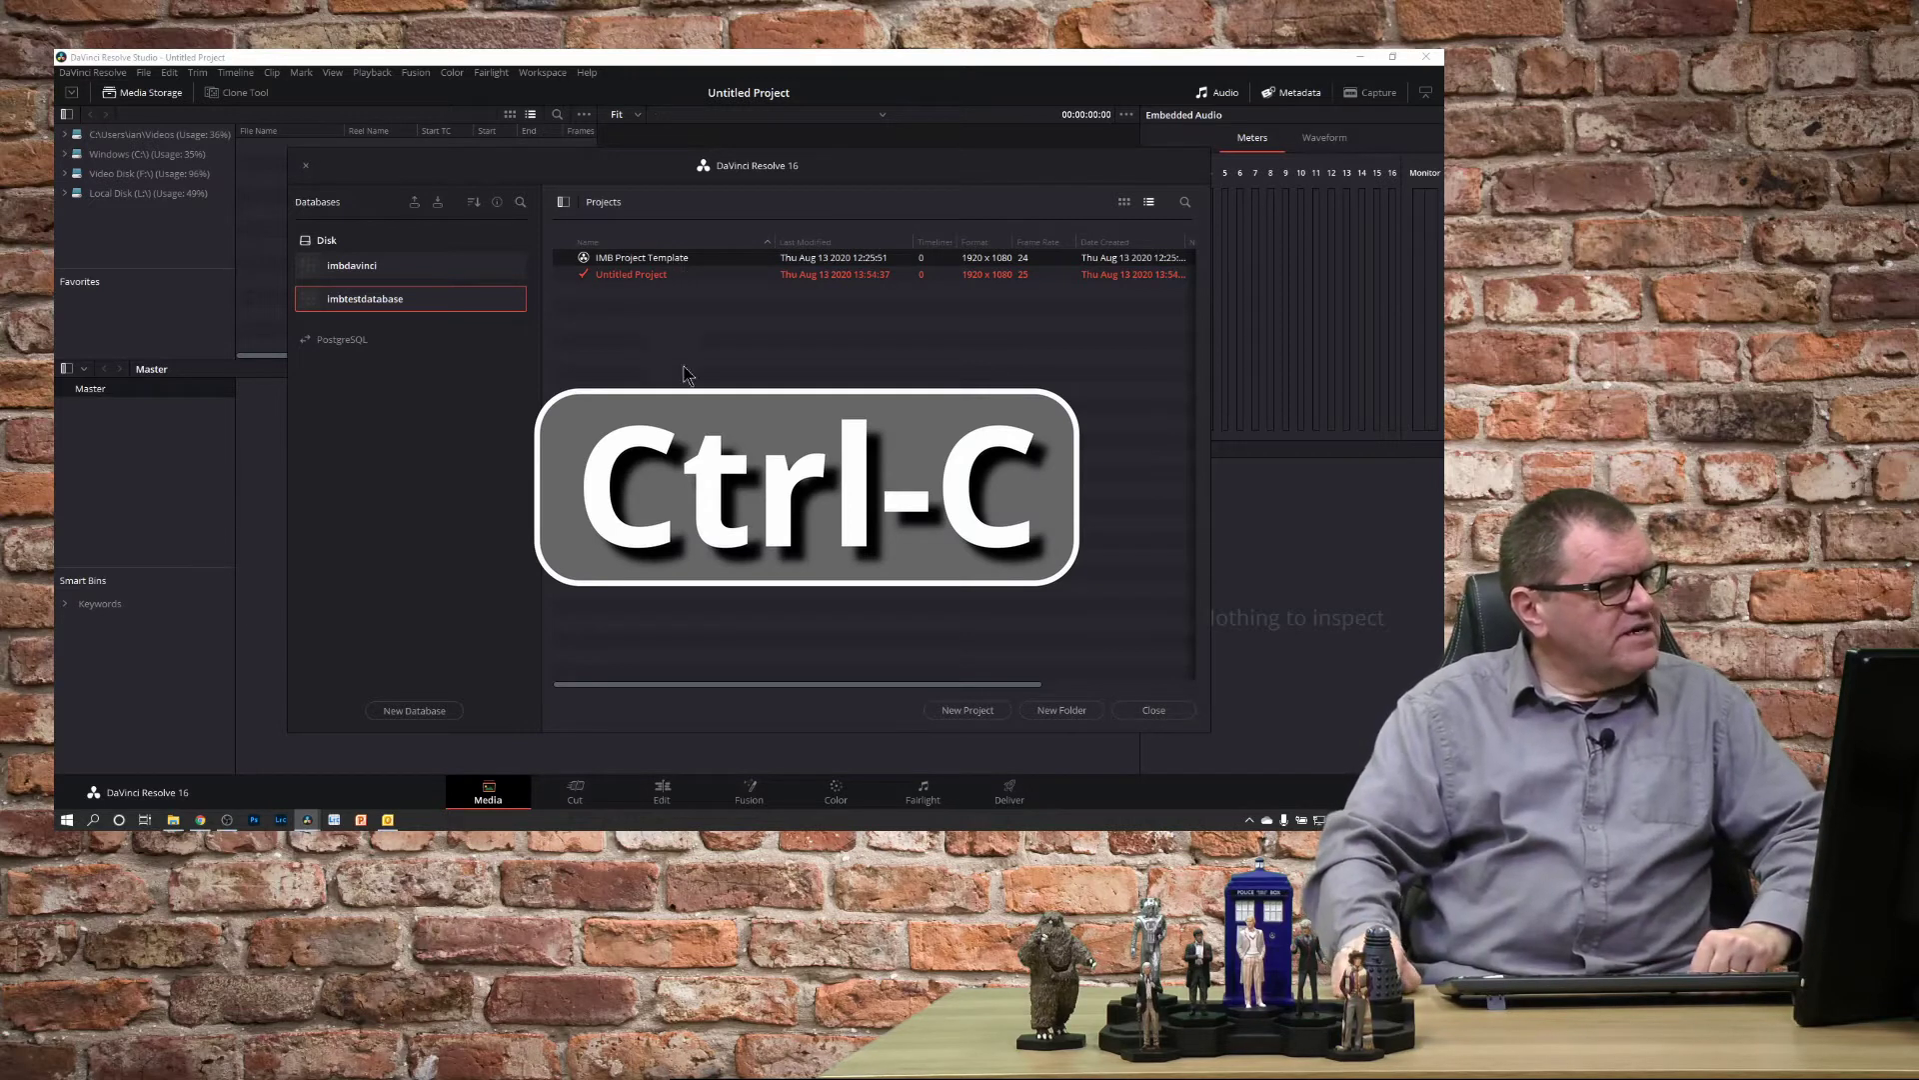
{"action": "right_click", "coordinate": [651, 348]}
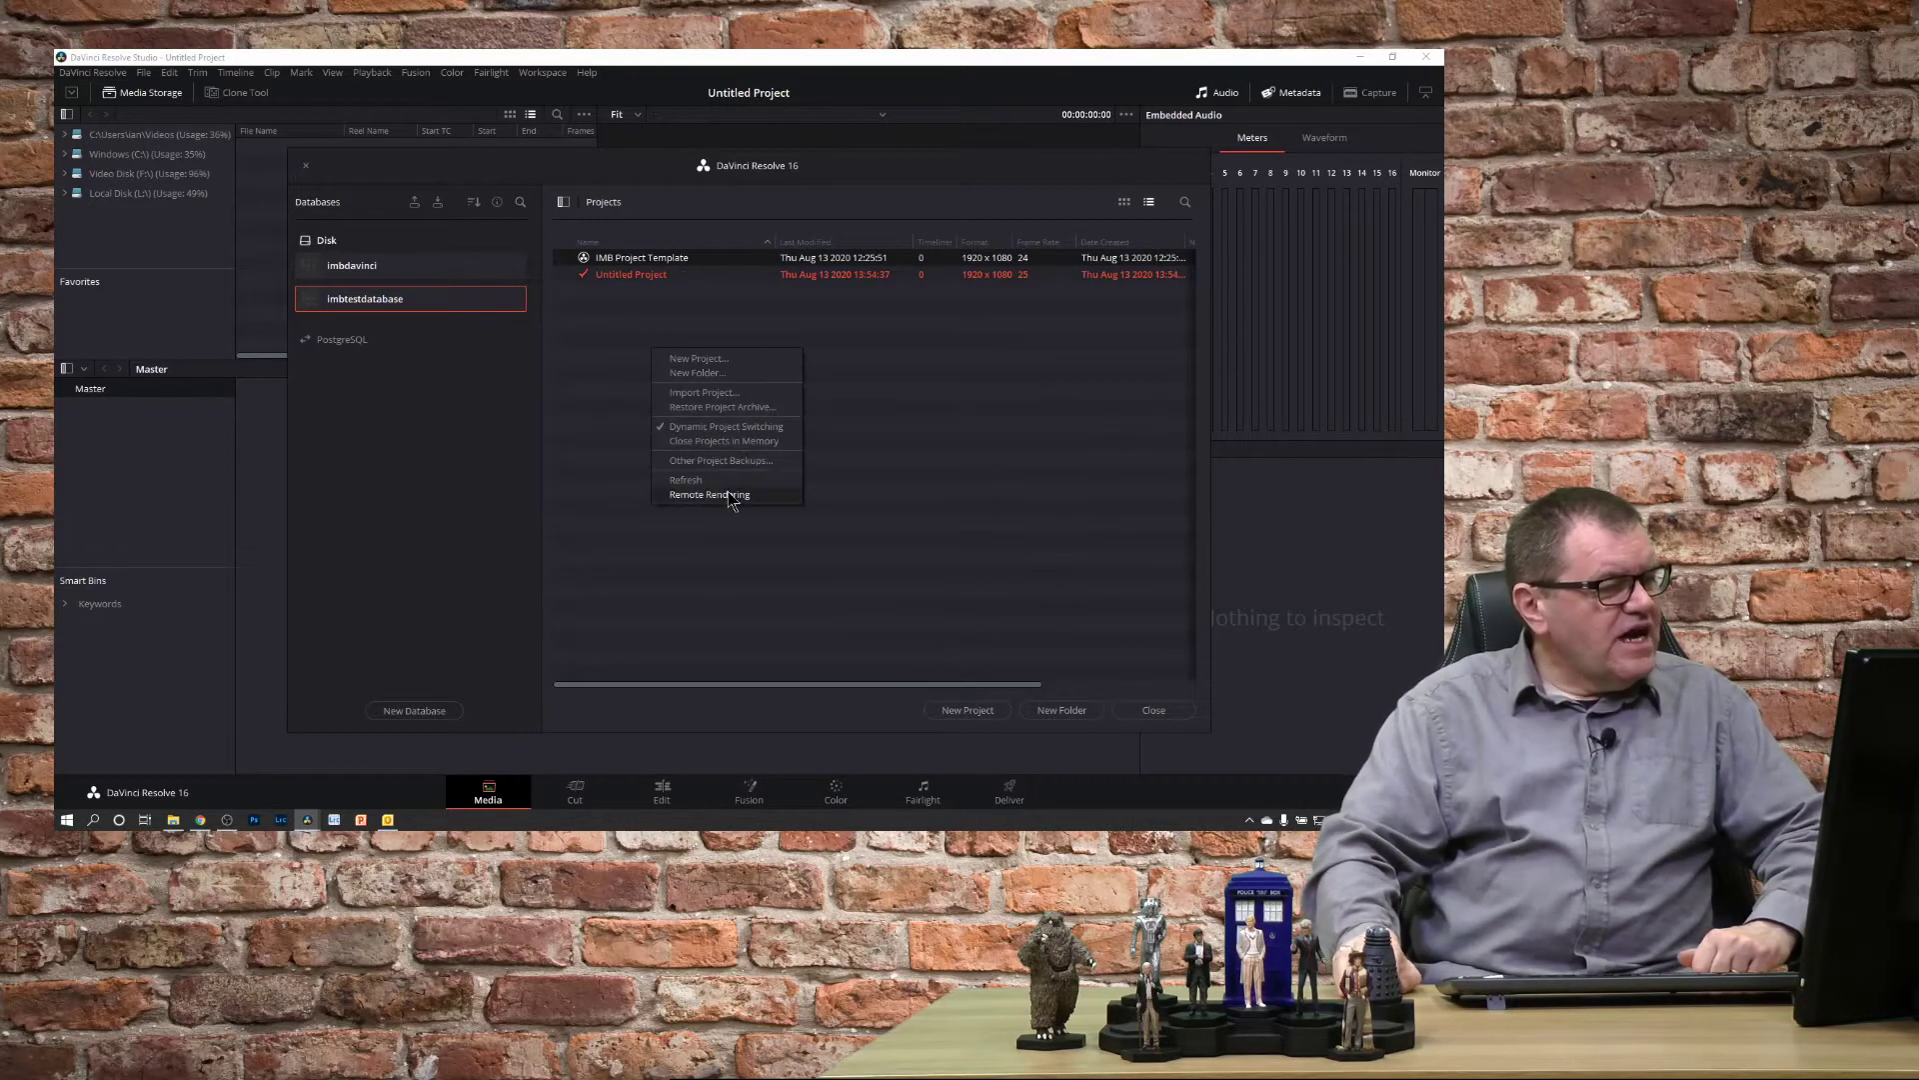
{"action": "left_click", "coordinate": [744, 374]}
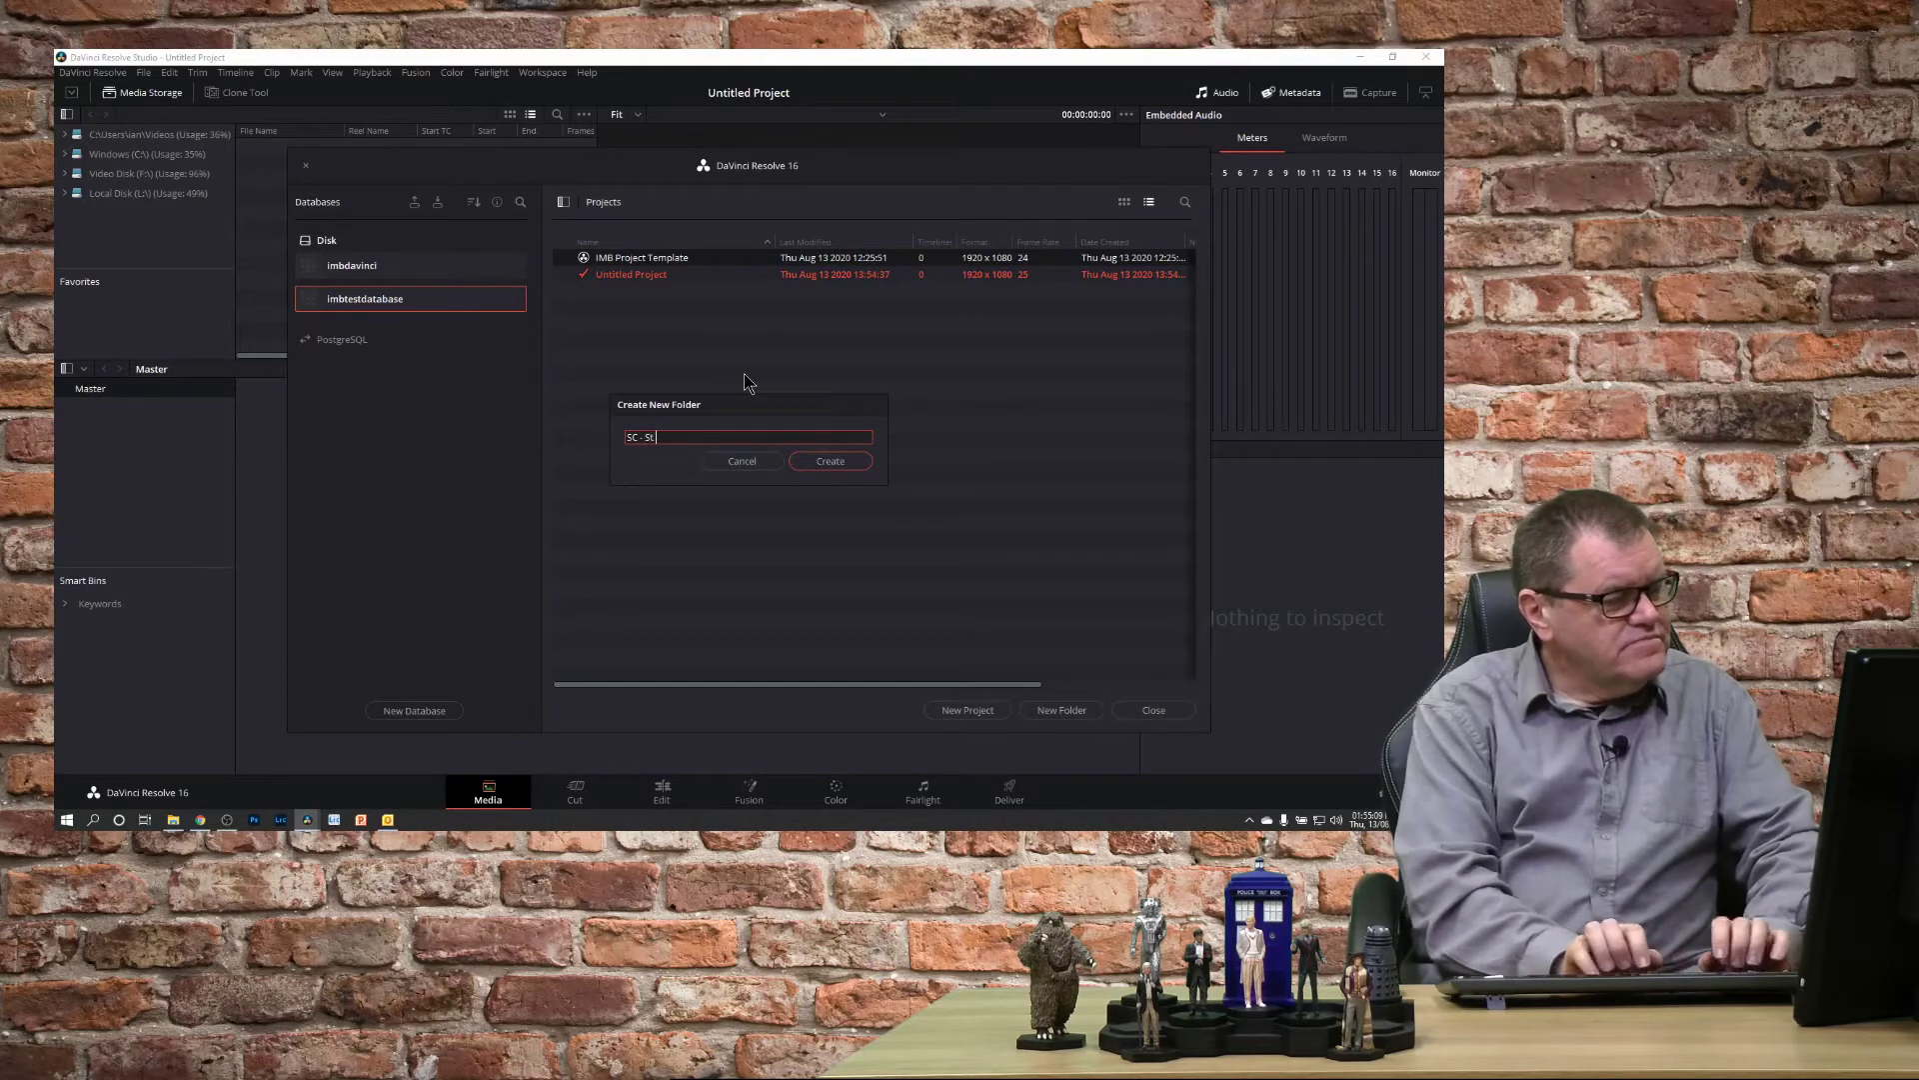
{"action": "type", "text": "luuthbert's"}
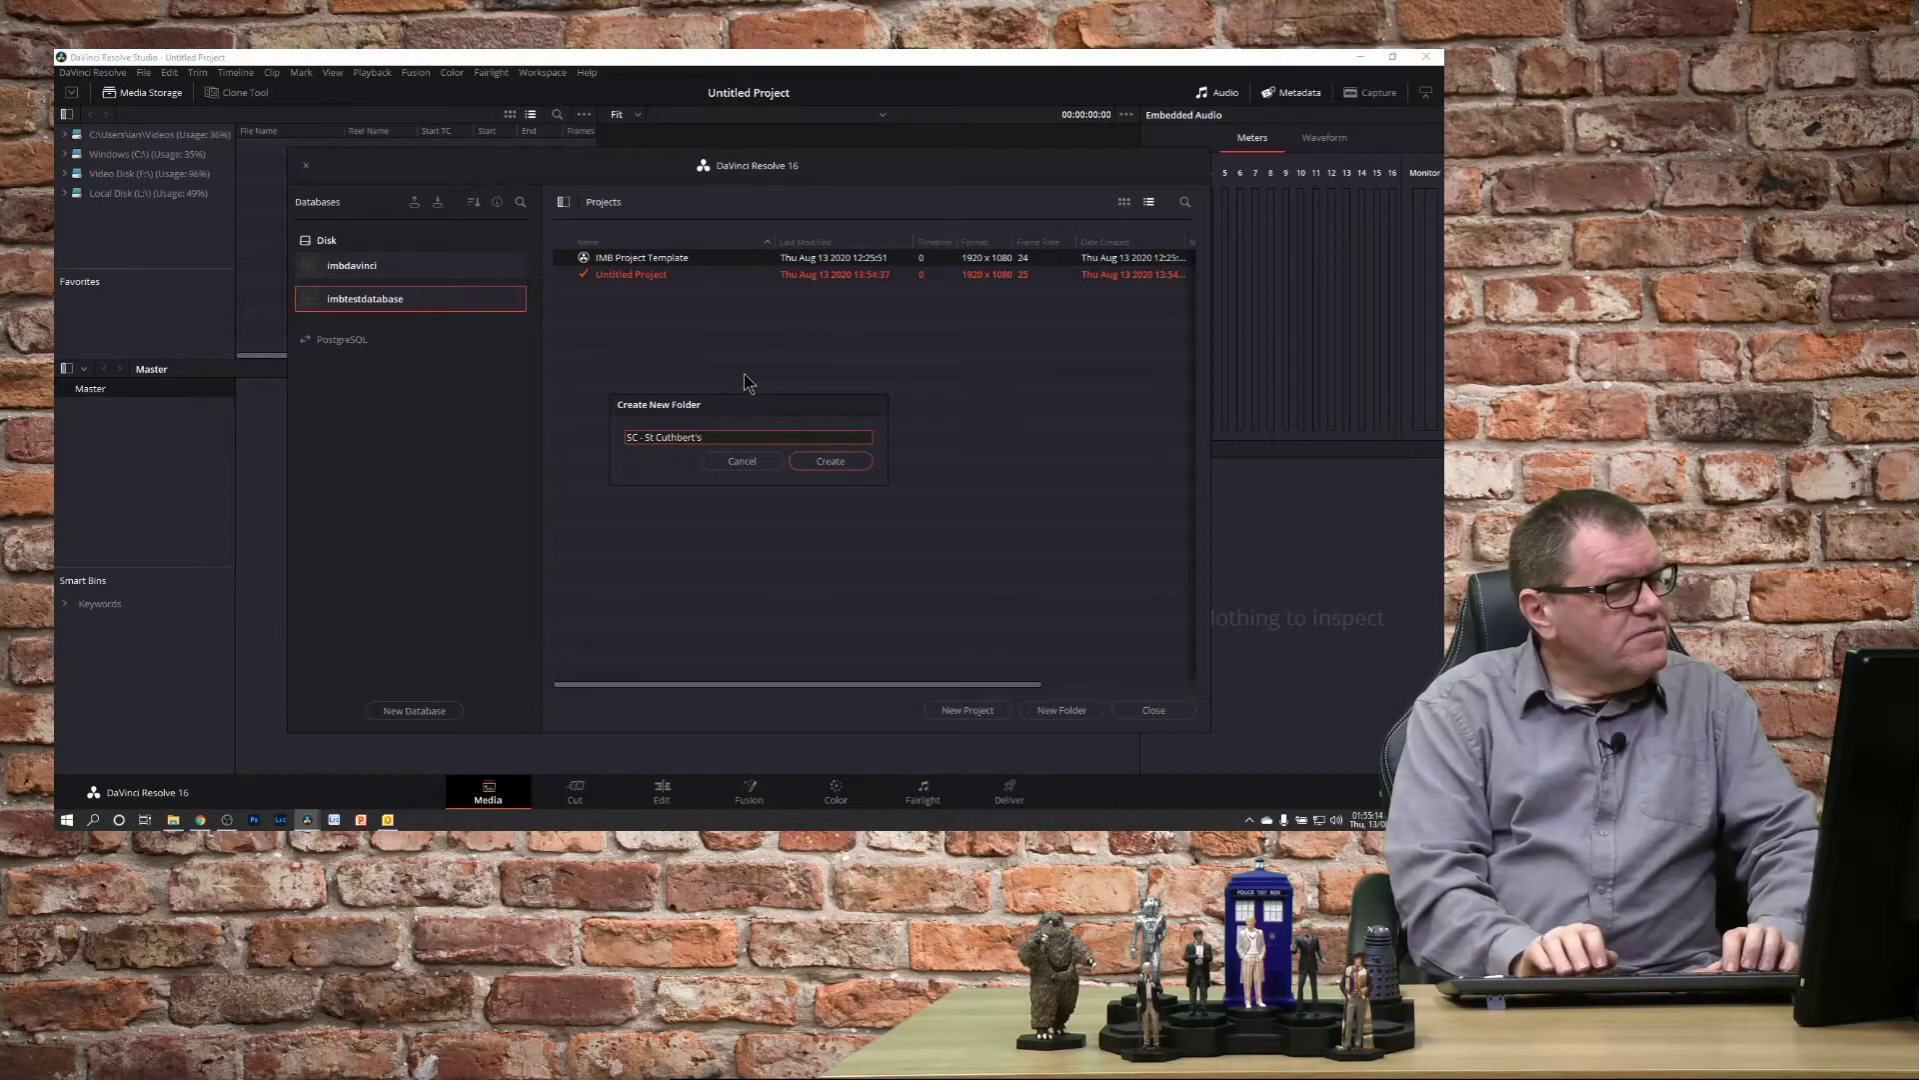
{"action": "key", "text": "Return"}
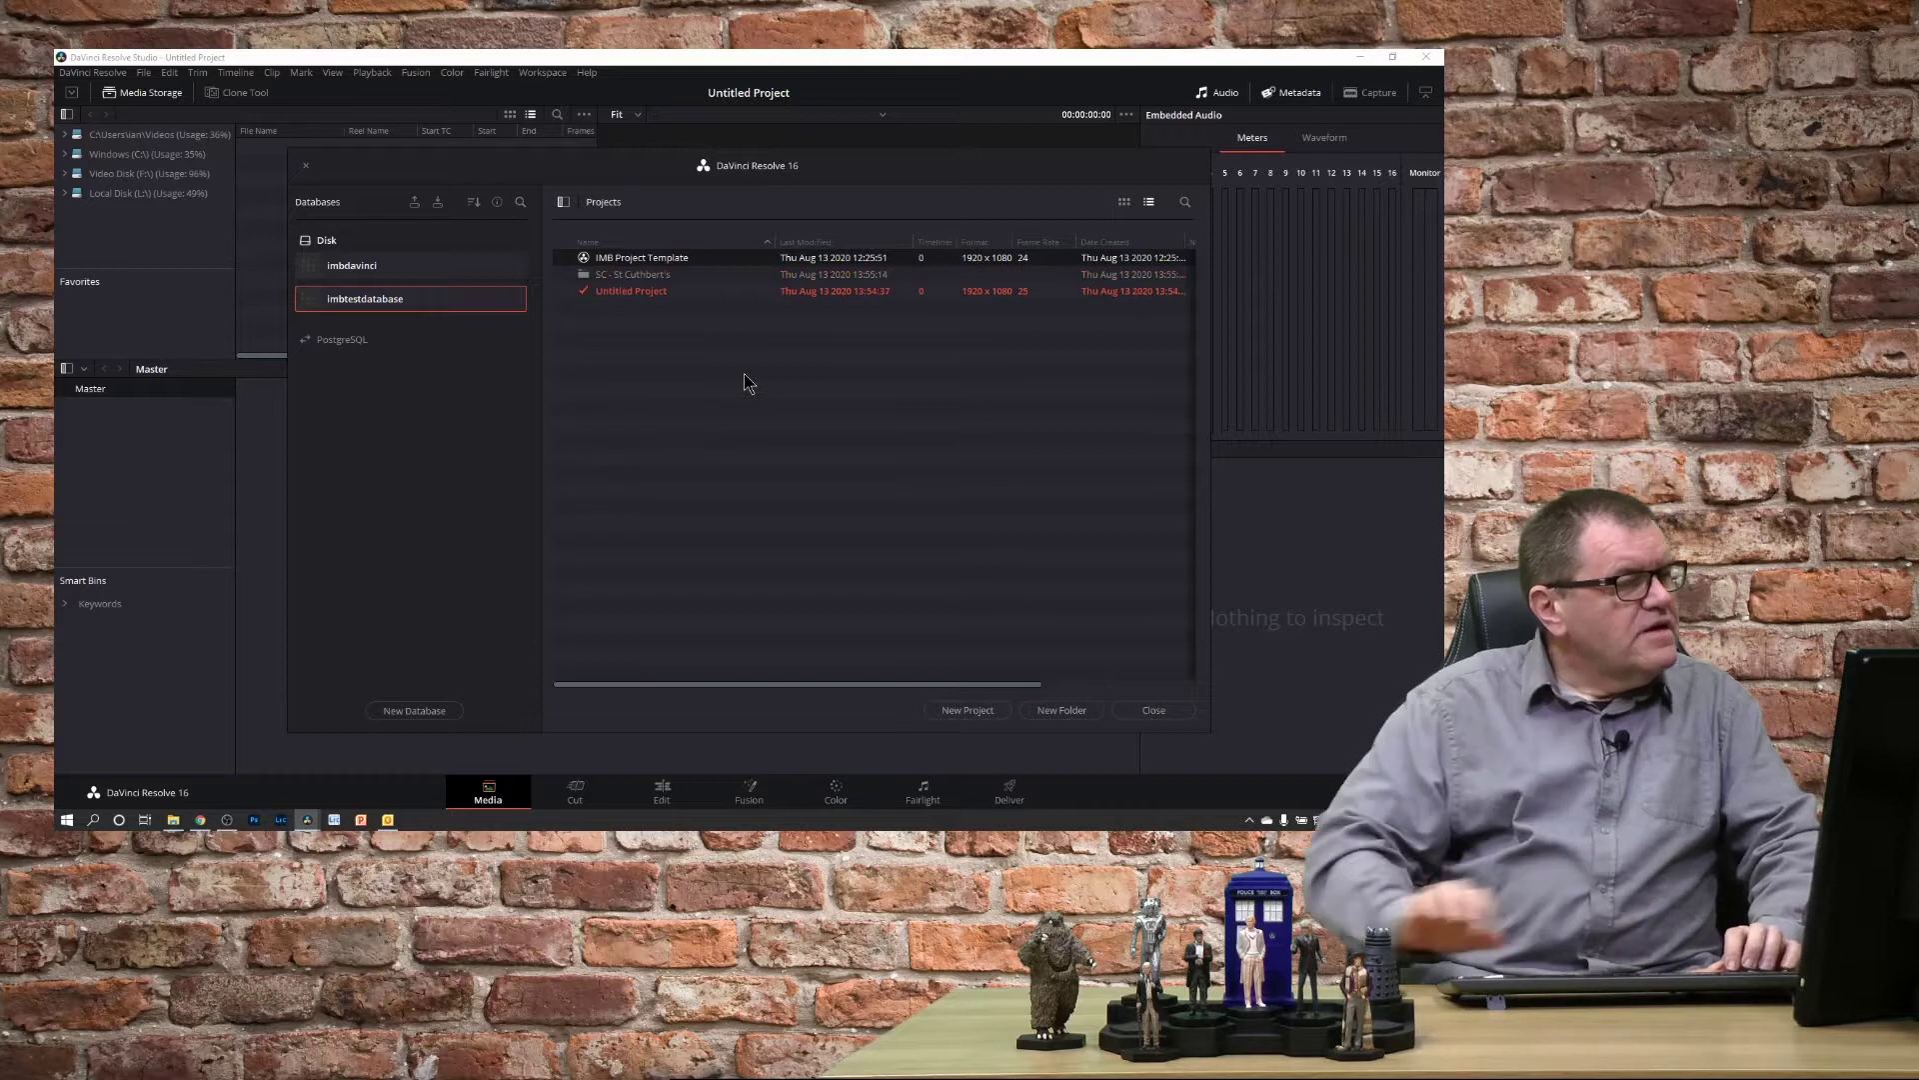
{"action": "double_click", "coordinate": [614, 273]}
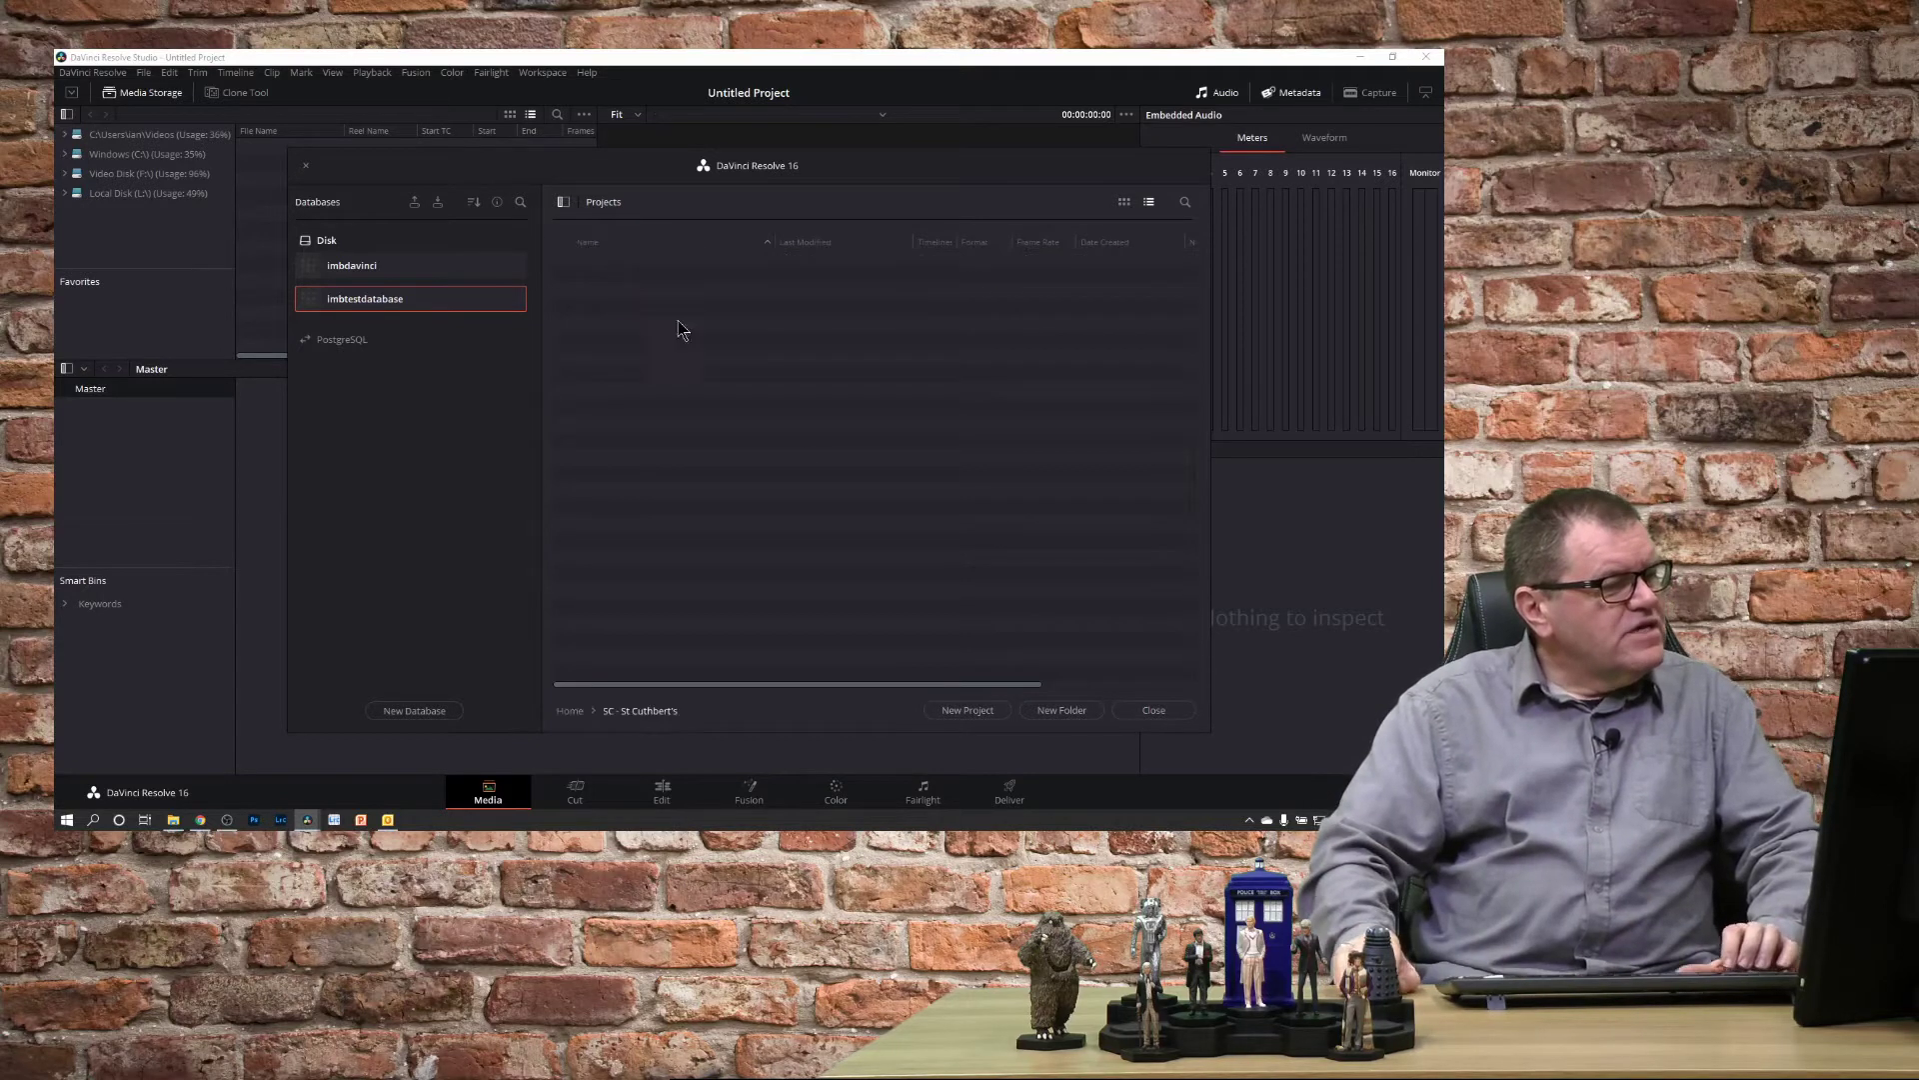
{"action": "key", "text": "ctrl+v"}
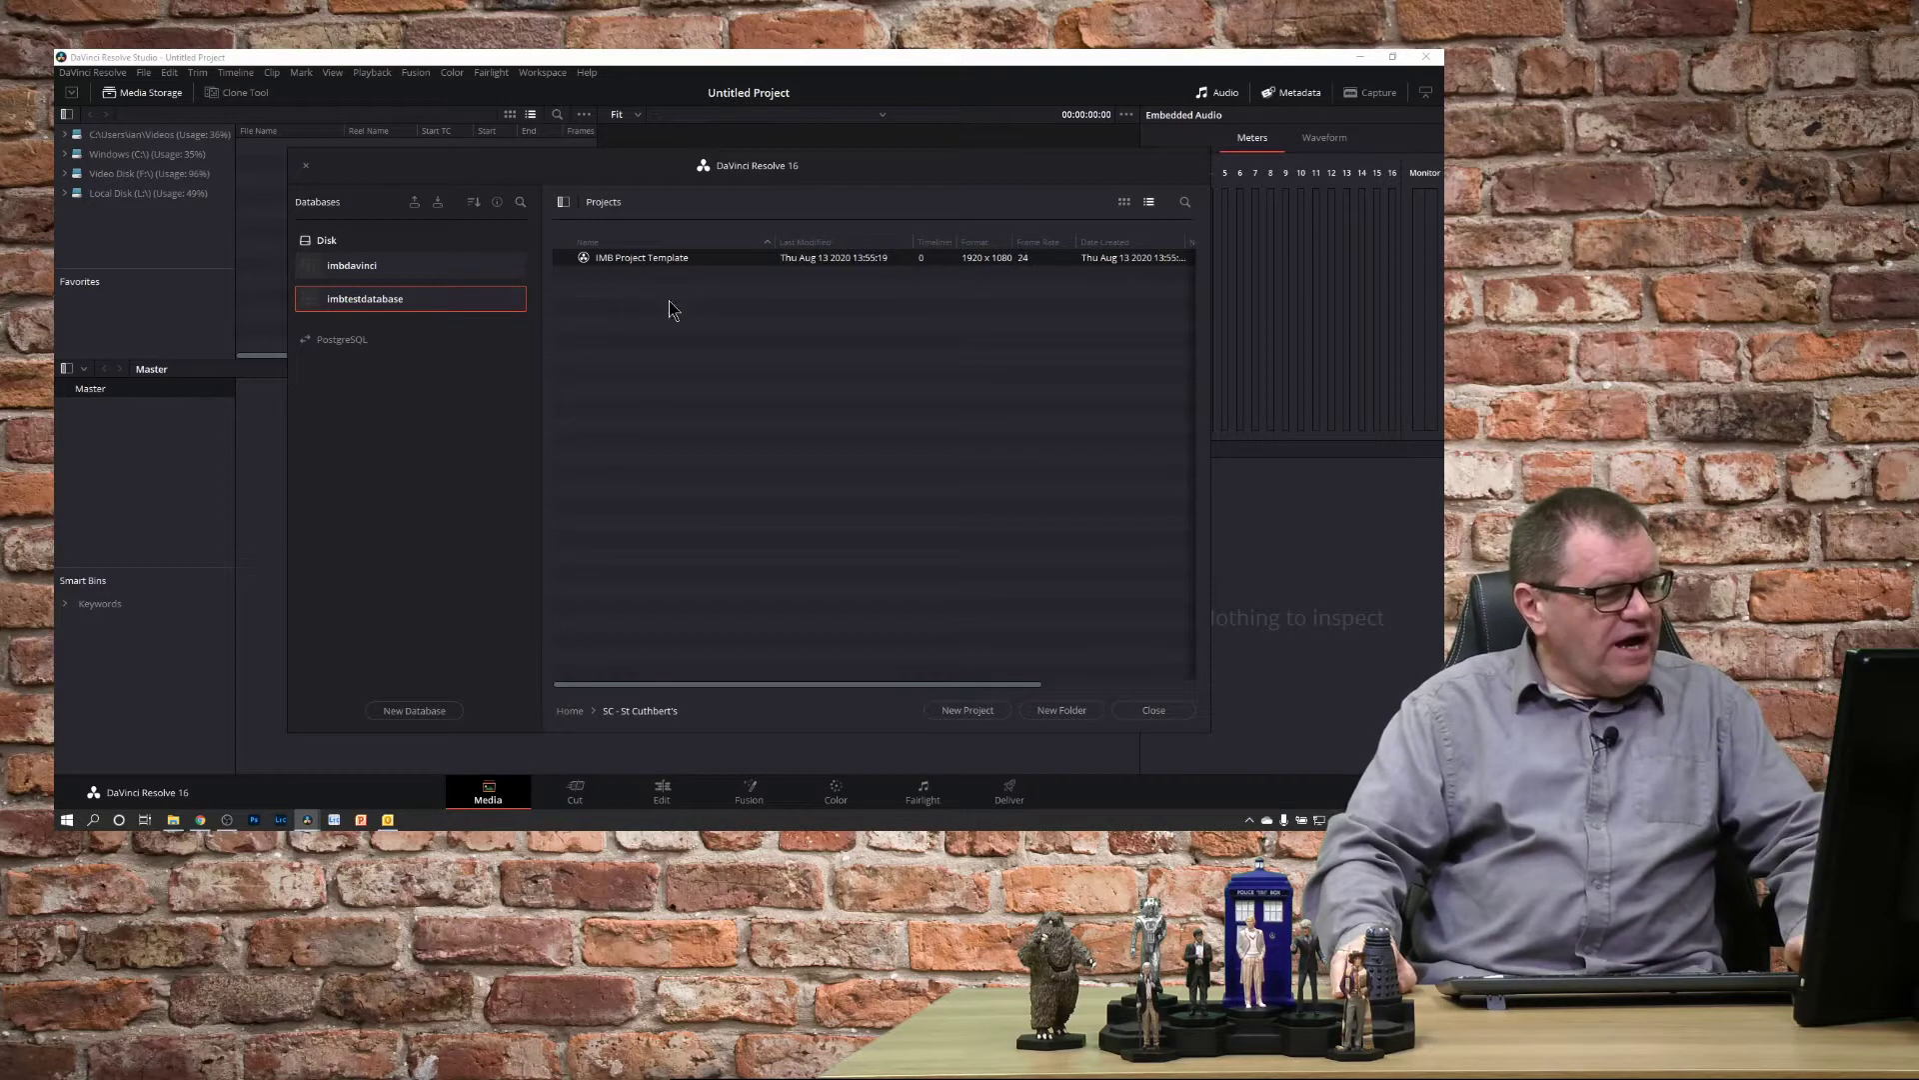
Rename the copied template project as SC999 - Training Project [2020-08-13], reusing the name of the matching video folder in File Explorer
{"action": "left_click", "coordinate": [172, 819]}
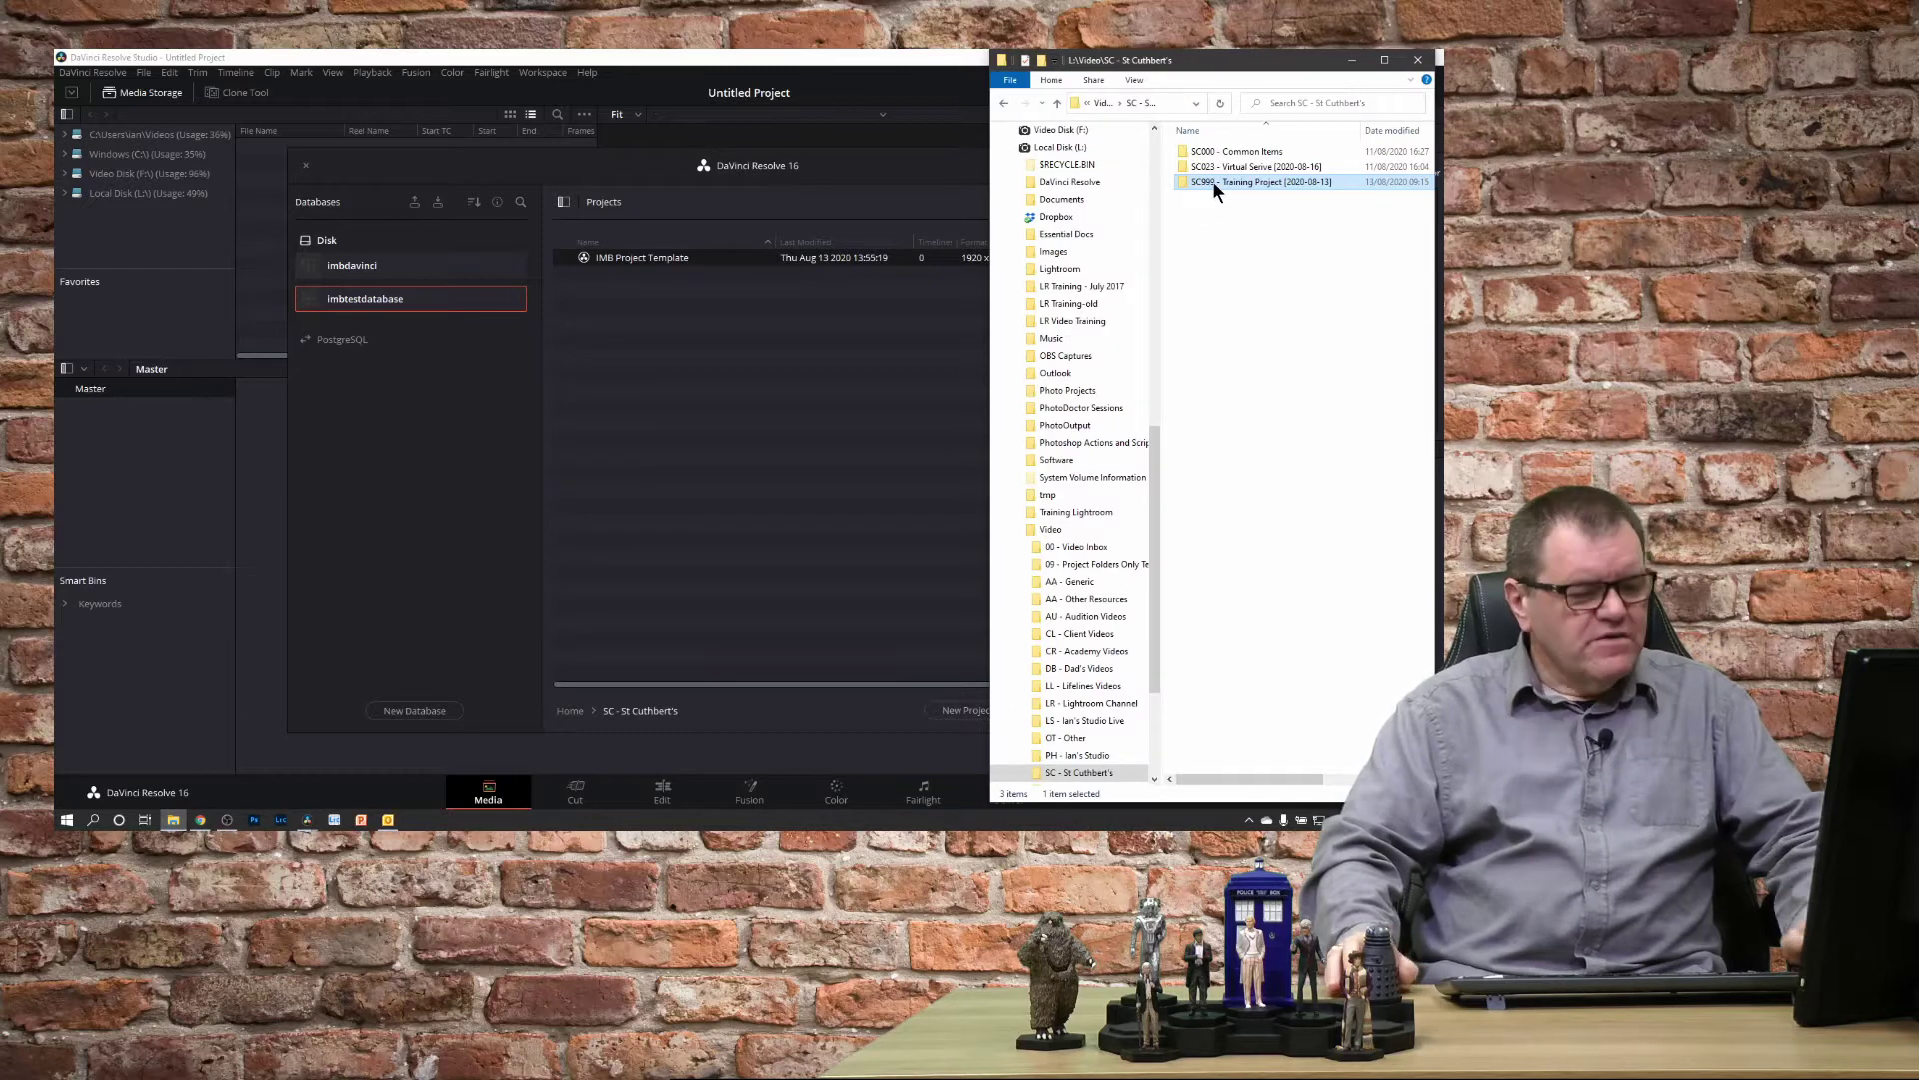
{"action": "key", "text": "F2"}
{"action": "key", "text": "ctrl+c"}
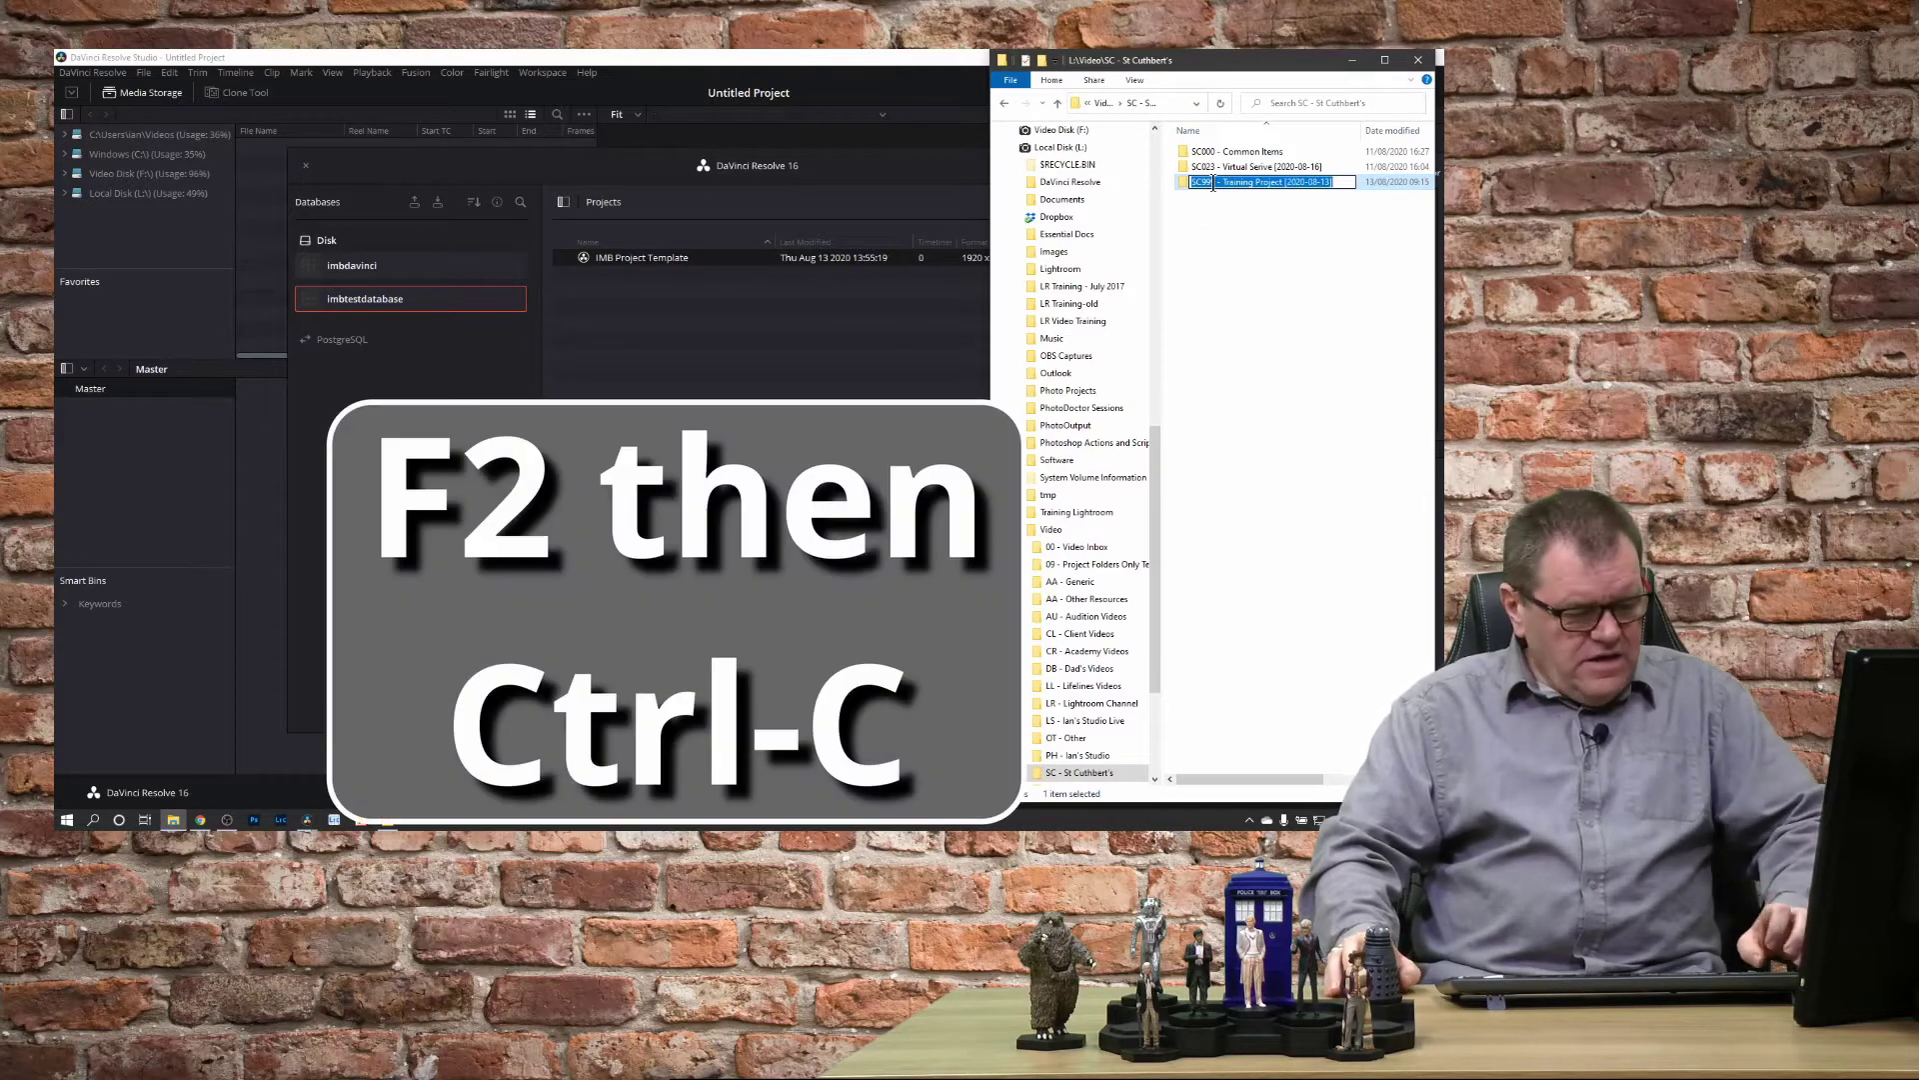
{"action": "left_click", "coordinate": [633, 258]}
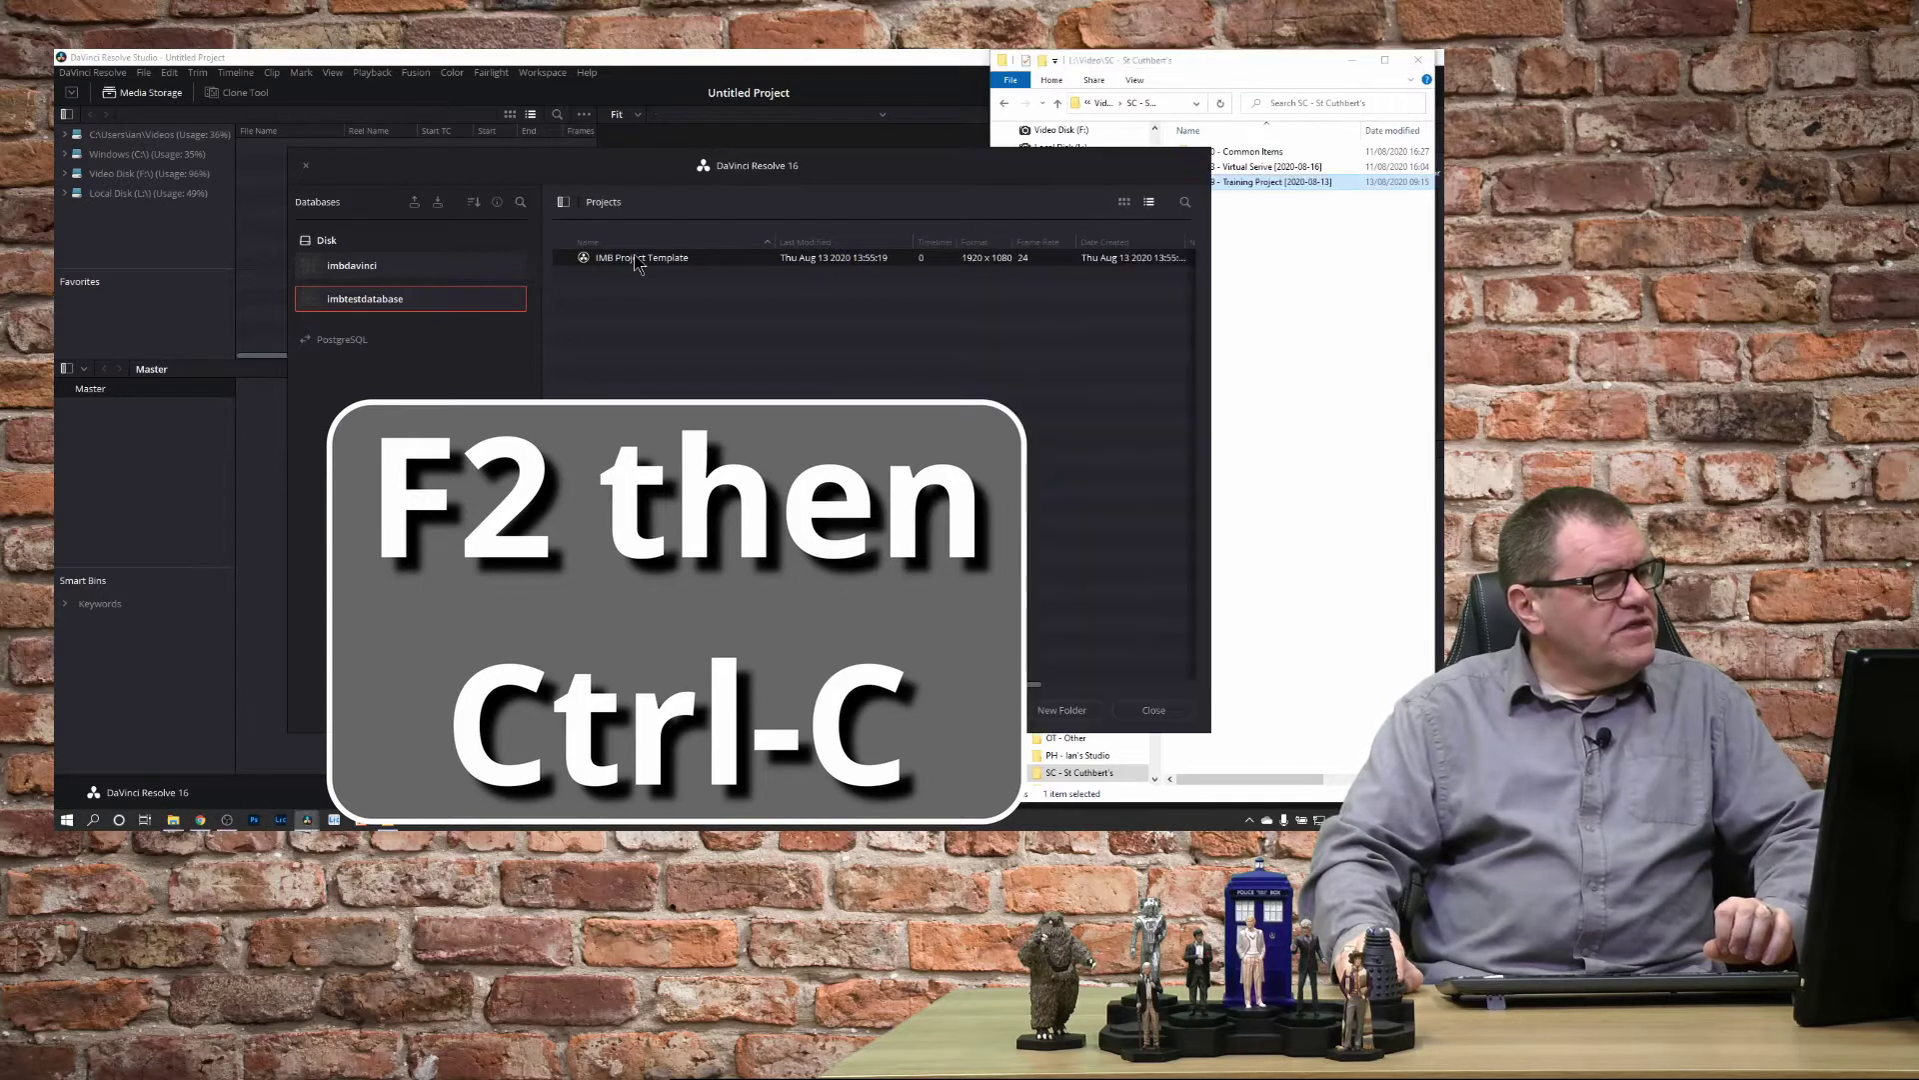
{"action": "right_click", "coordinate": [634, 257]}
{"action": "left_click", "coordinate": [677, 298]}
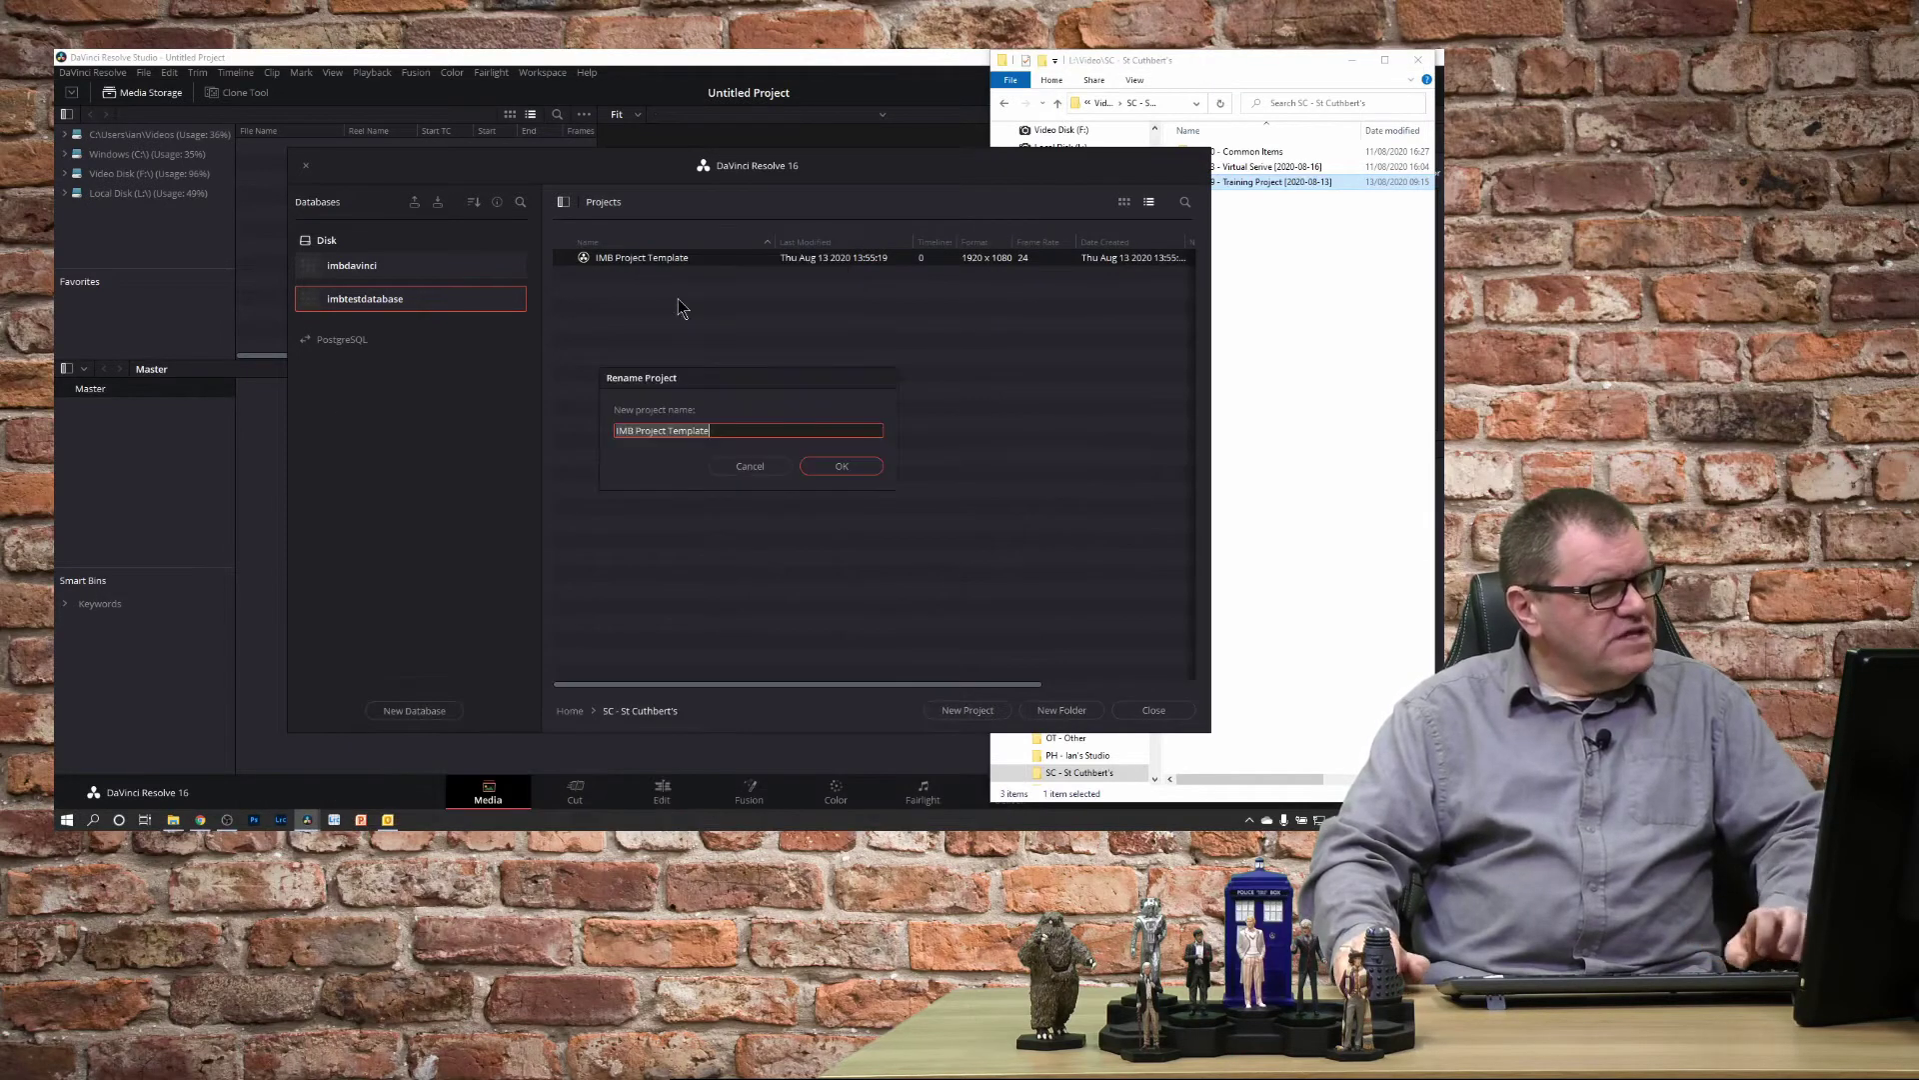
{"action": "key", "text": "ctrl+v"}
{"action": "key", "text": "Return"}
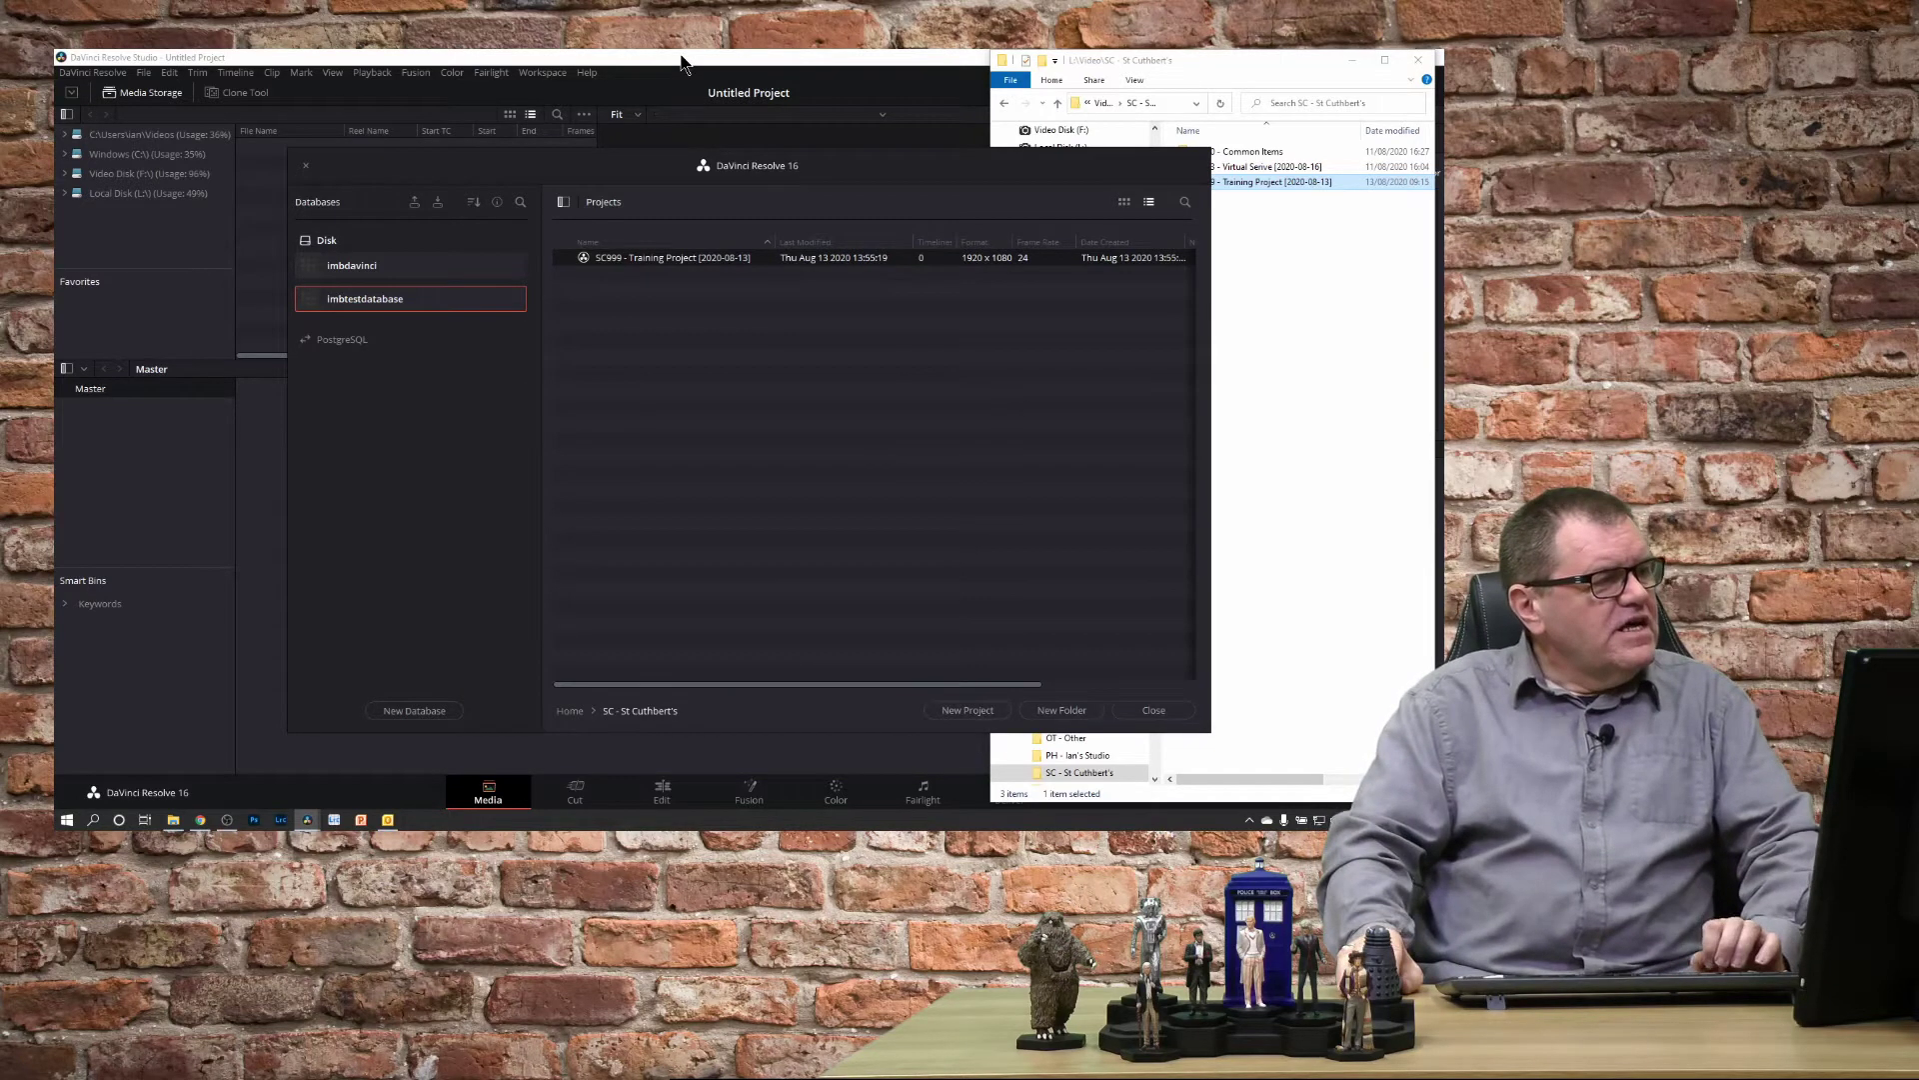
{"action": "left_click", "coordinate": [664, 413]}
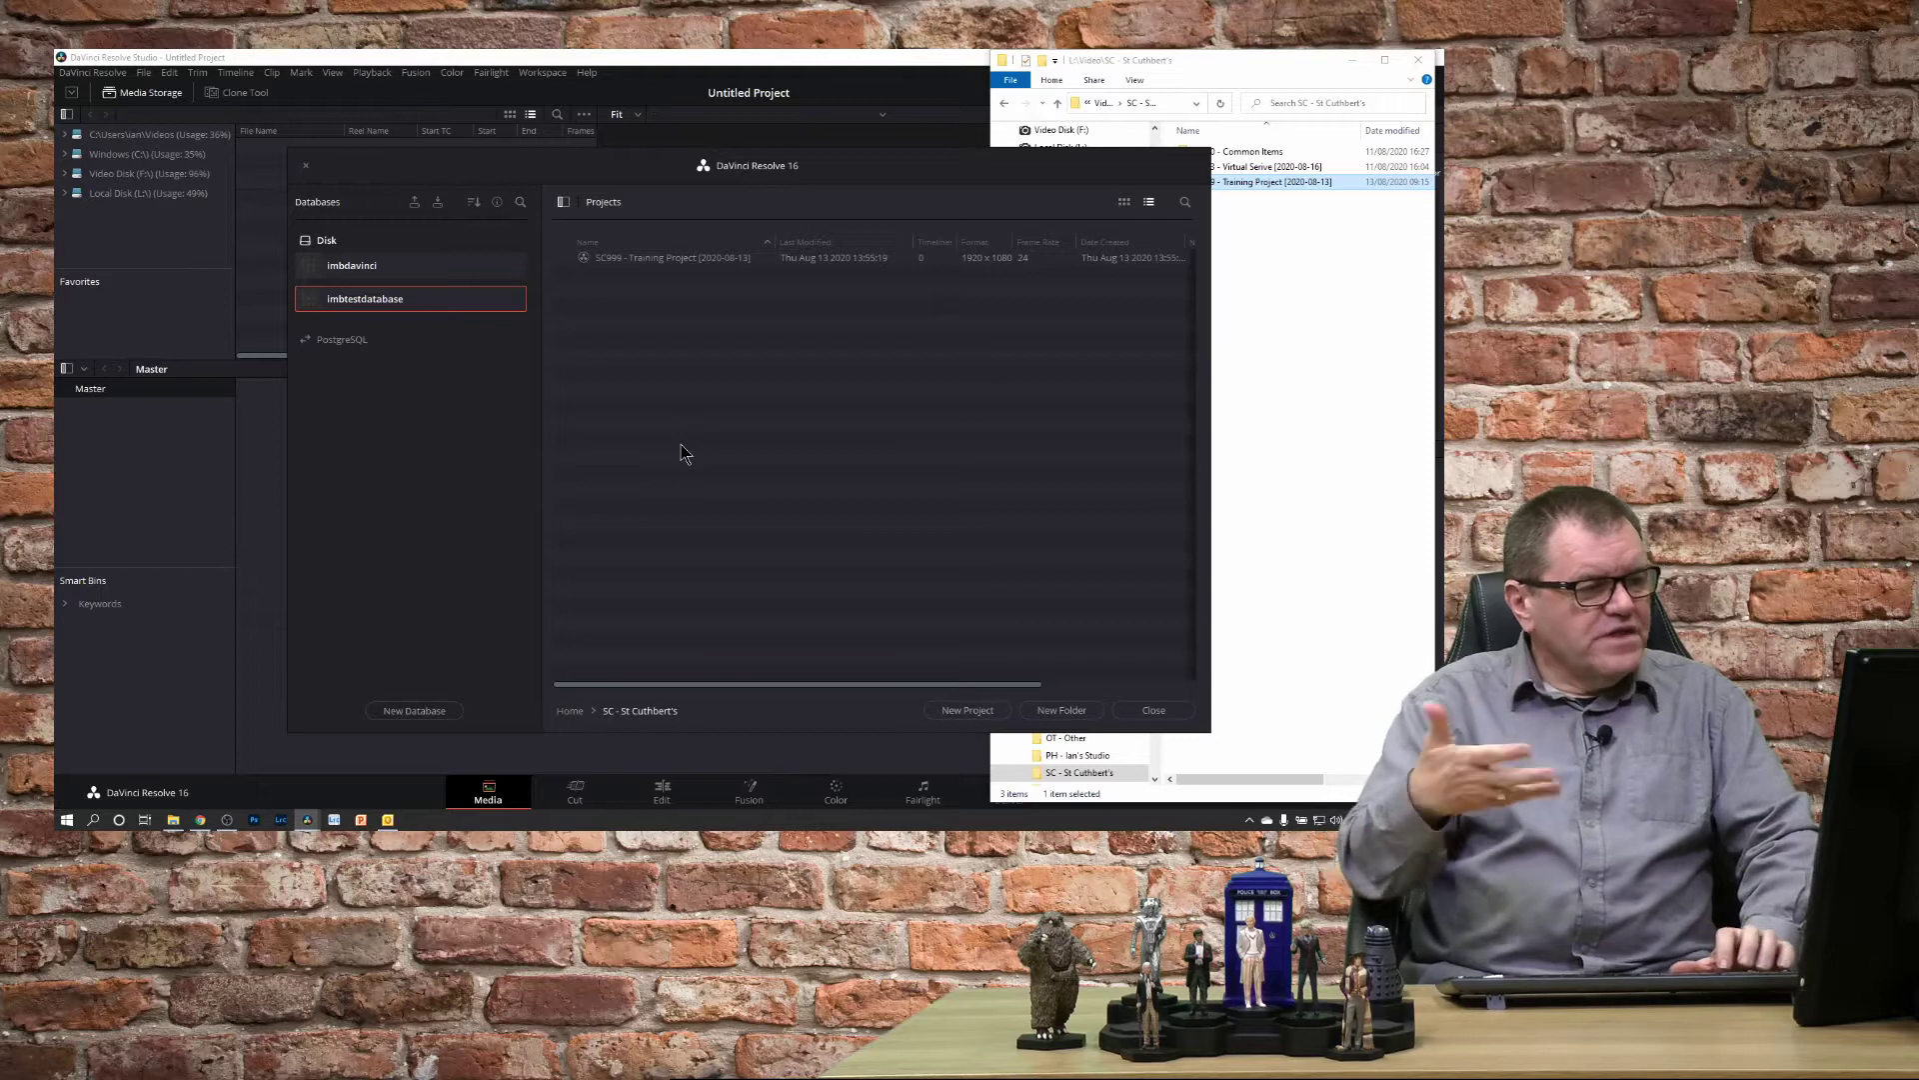
Open the SC999 project and import all videos from its 25 Other Video folder into the media pool, changing the frame rate to match
{"action": "double_click", "coordinate": [652, 260]}
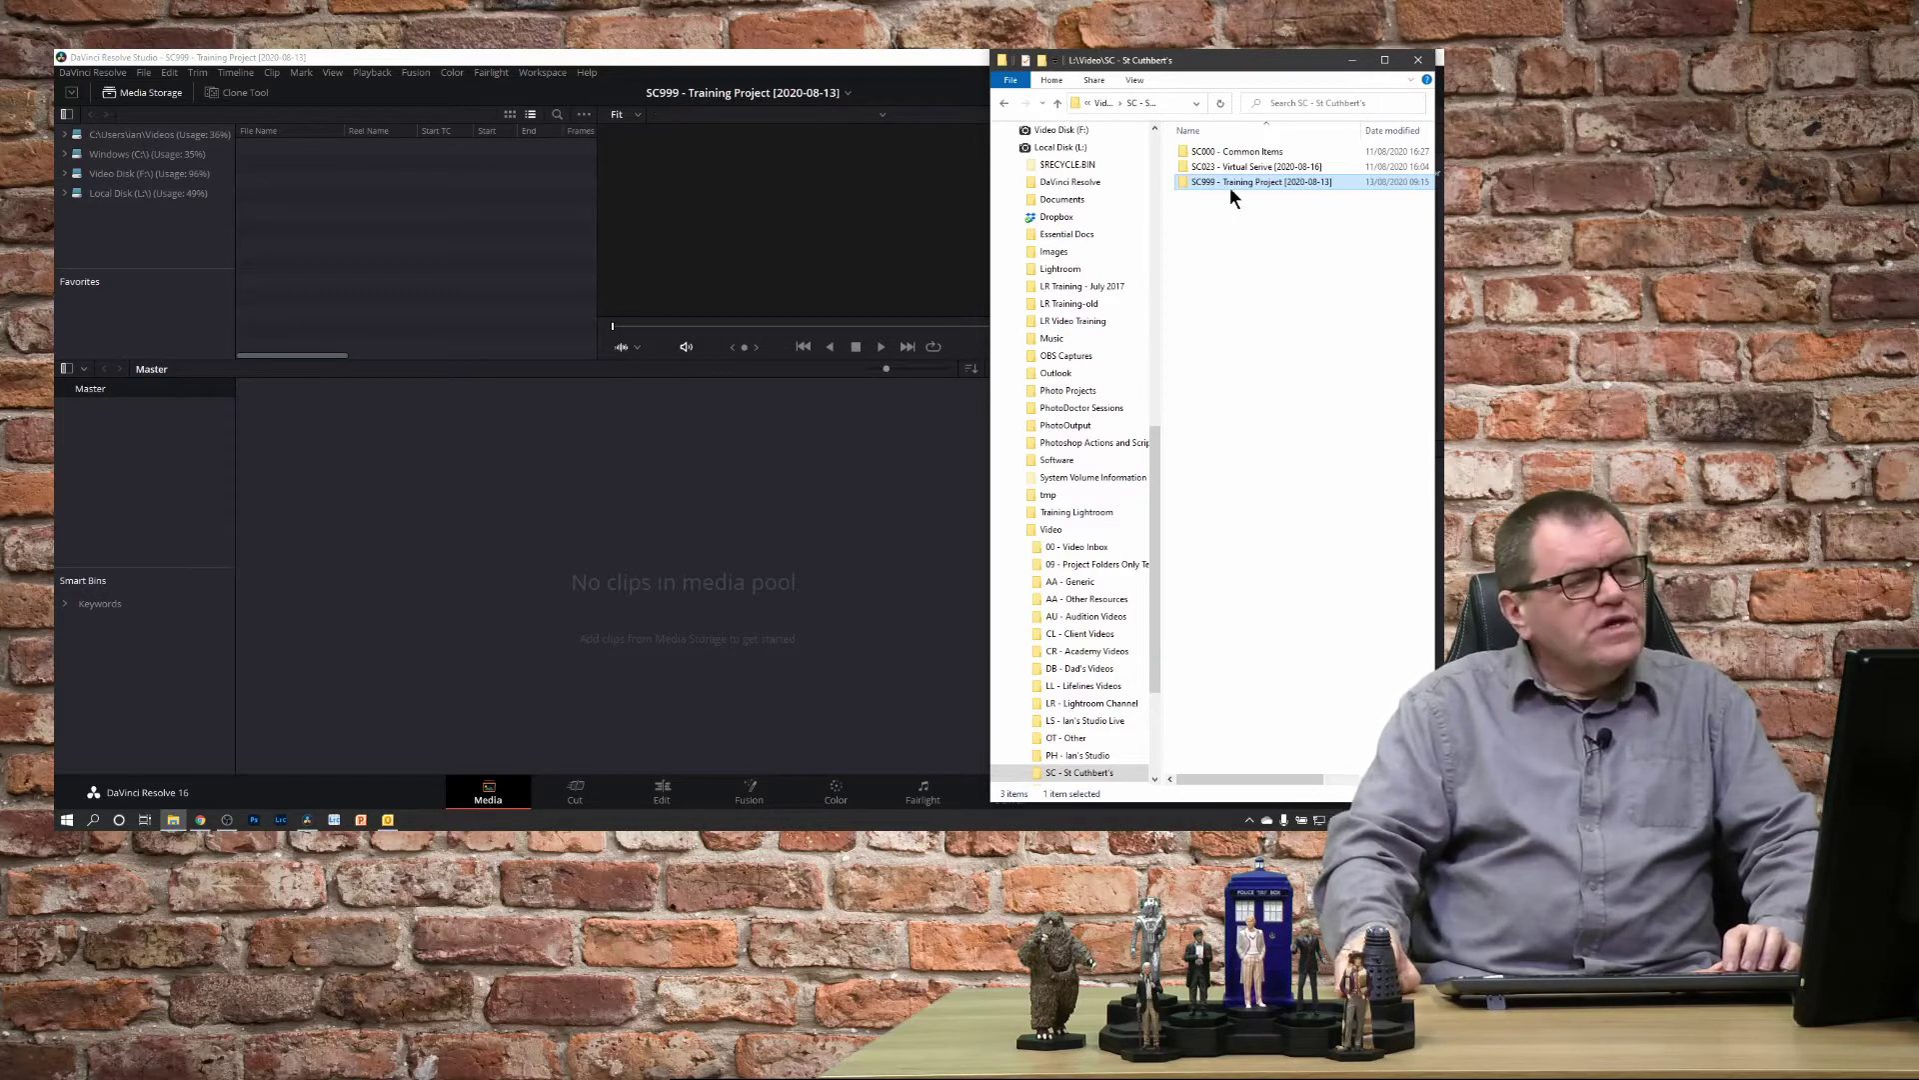
{"action": "double_click", "coordinate": [1186, 180]}
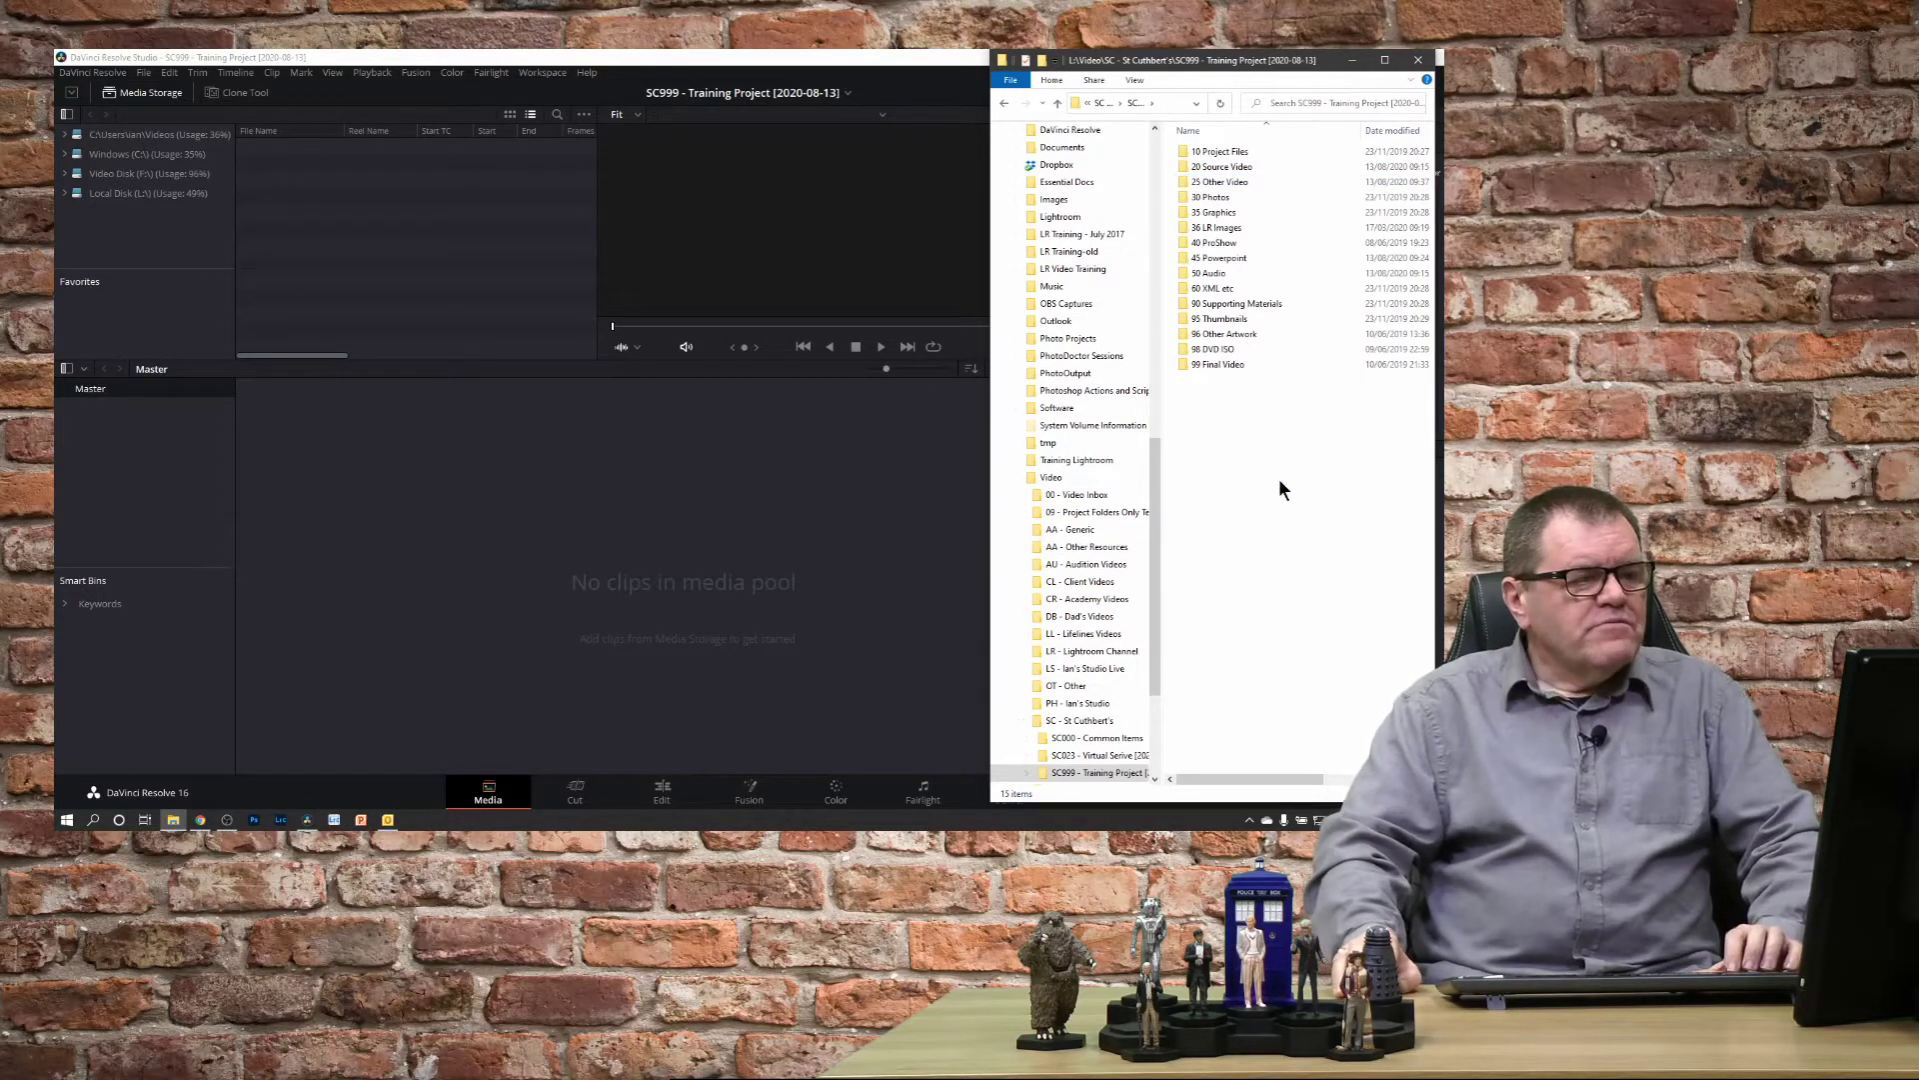
{"action": "double_click", "coordinate": [1263, 182]}
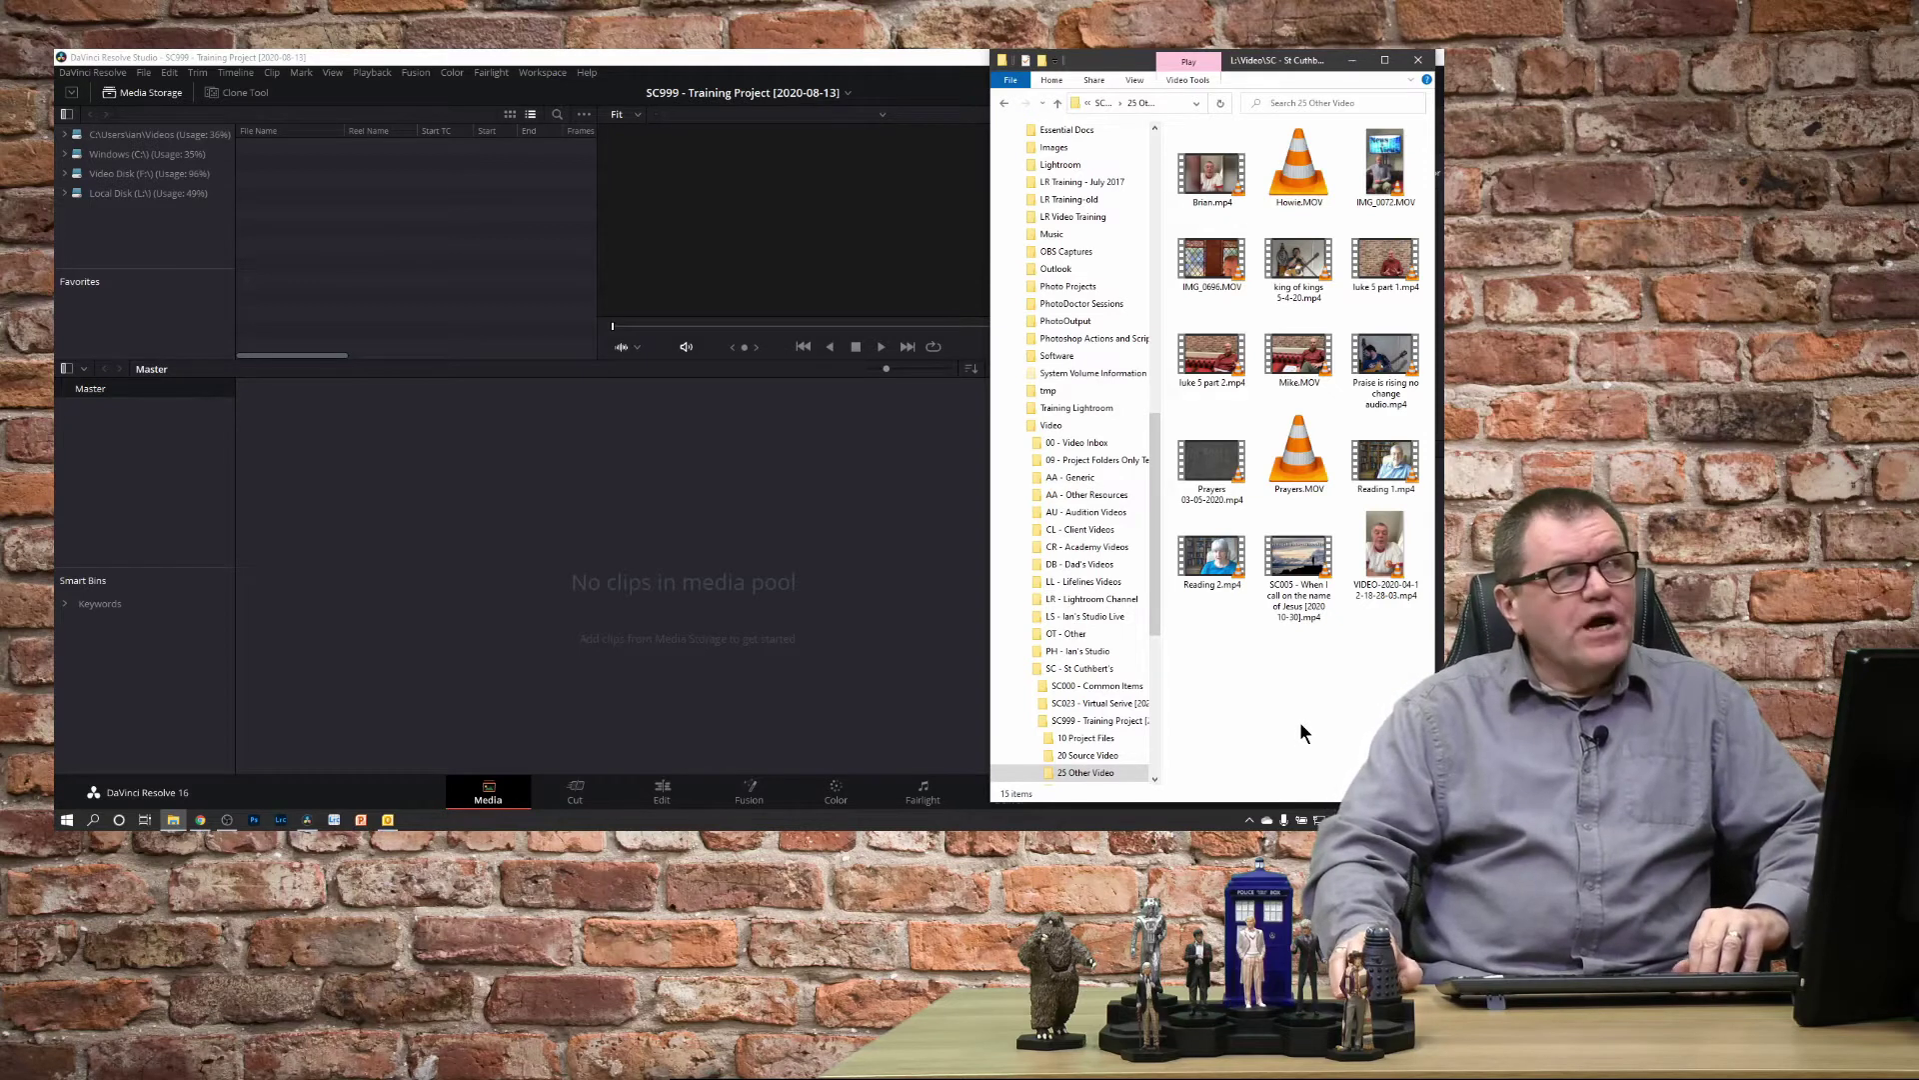
{"action": "left_click", "coordinate": [1212, 169]}
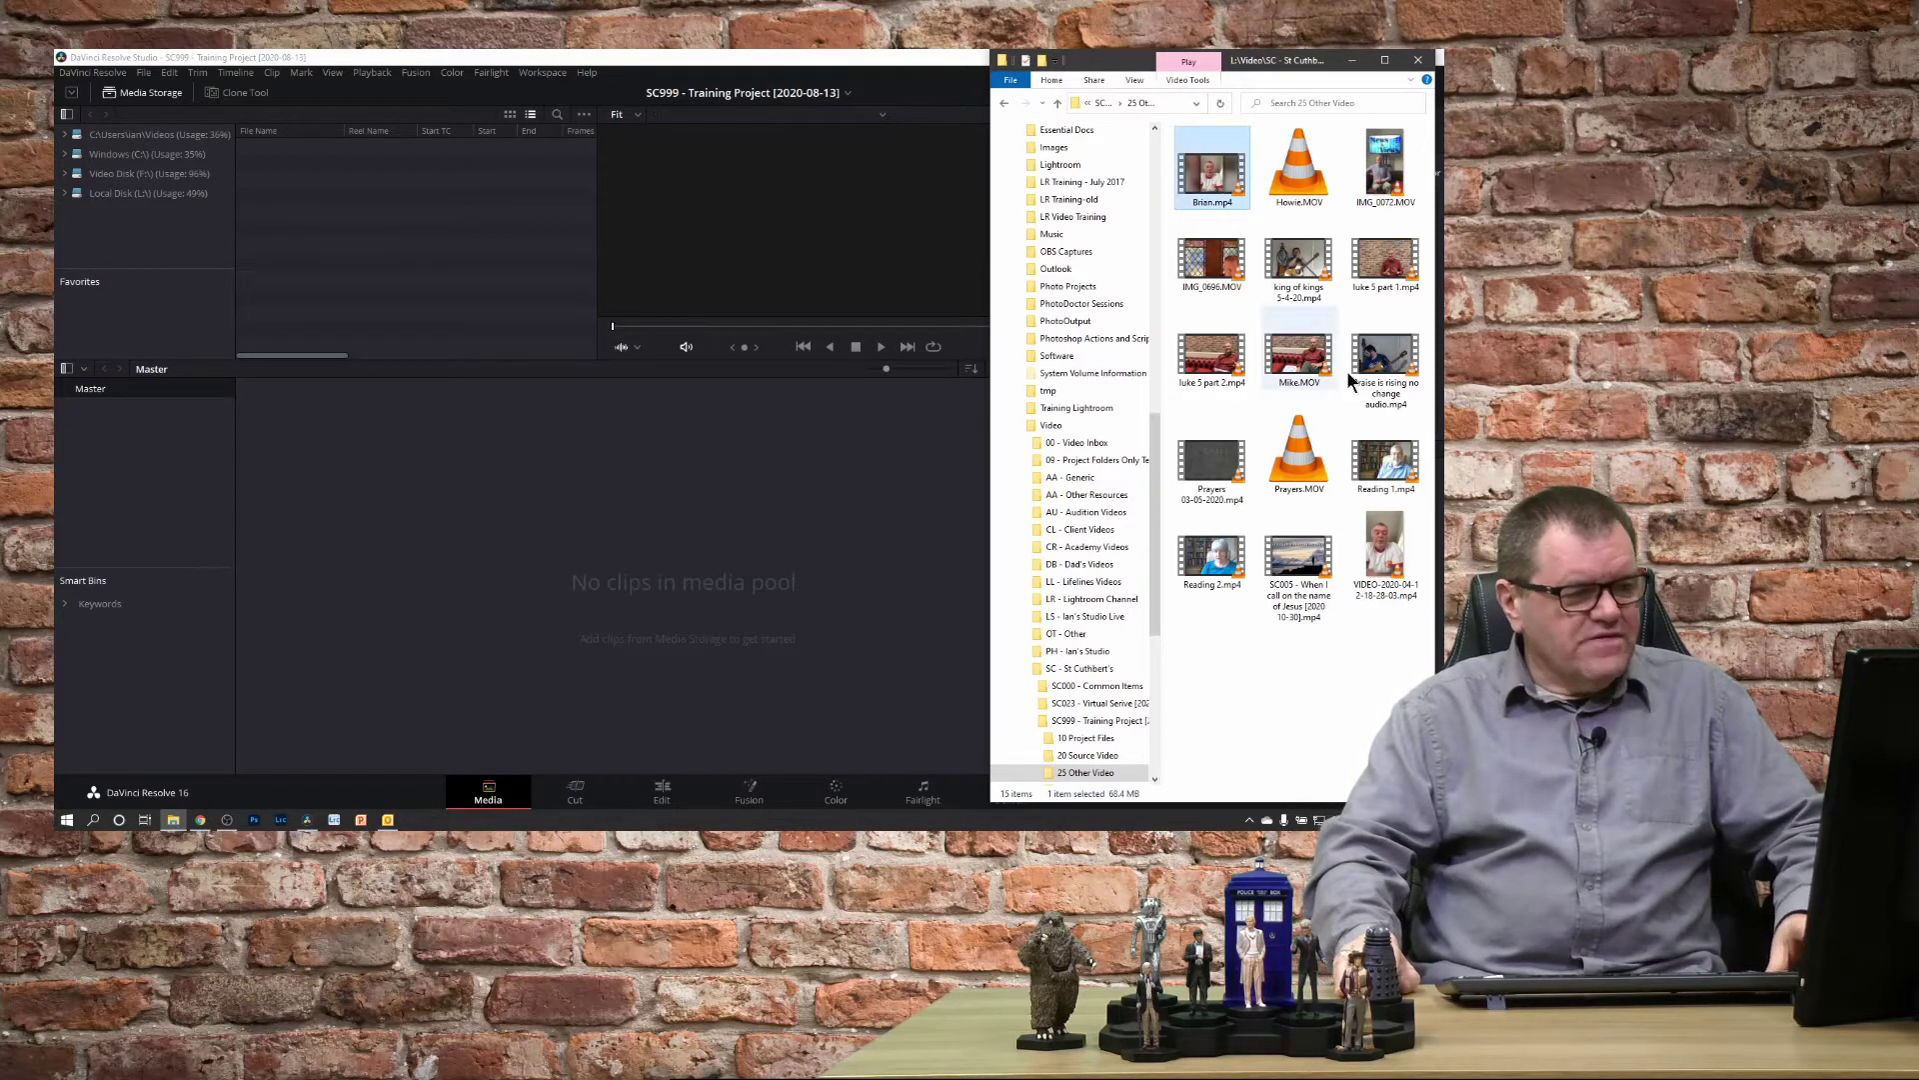
{"action": "left_click", "coordinate": [1389, 560], "text": "shift"}
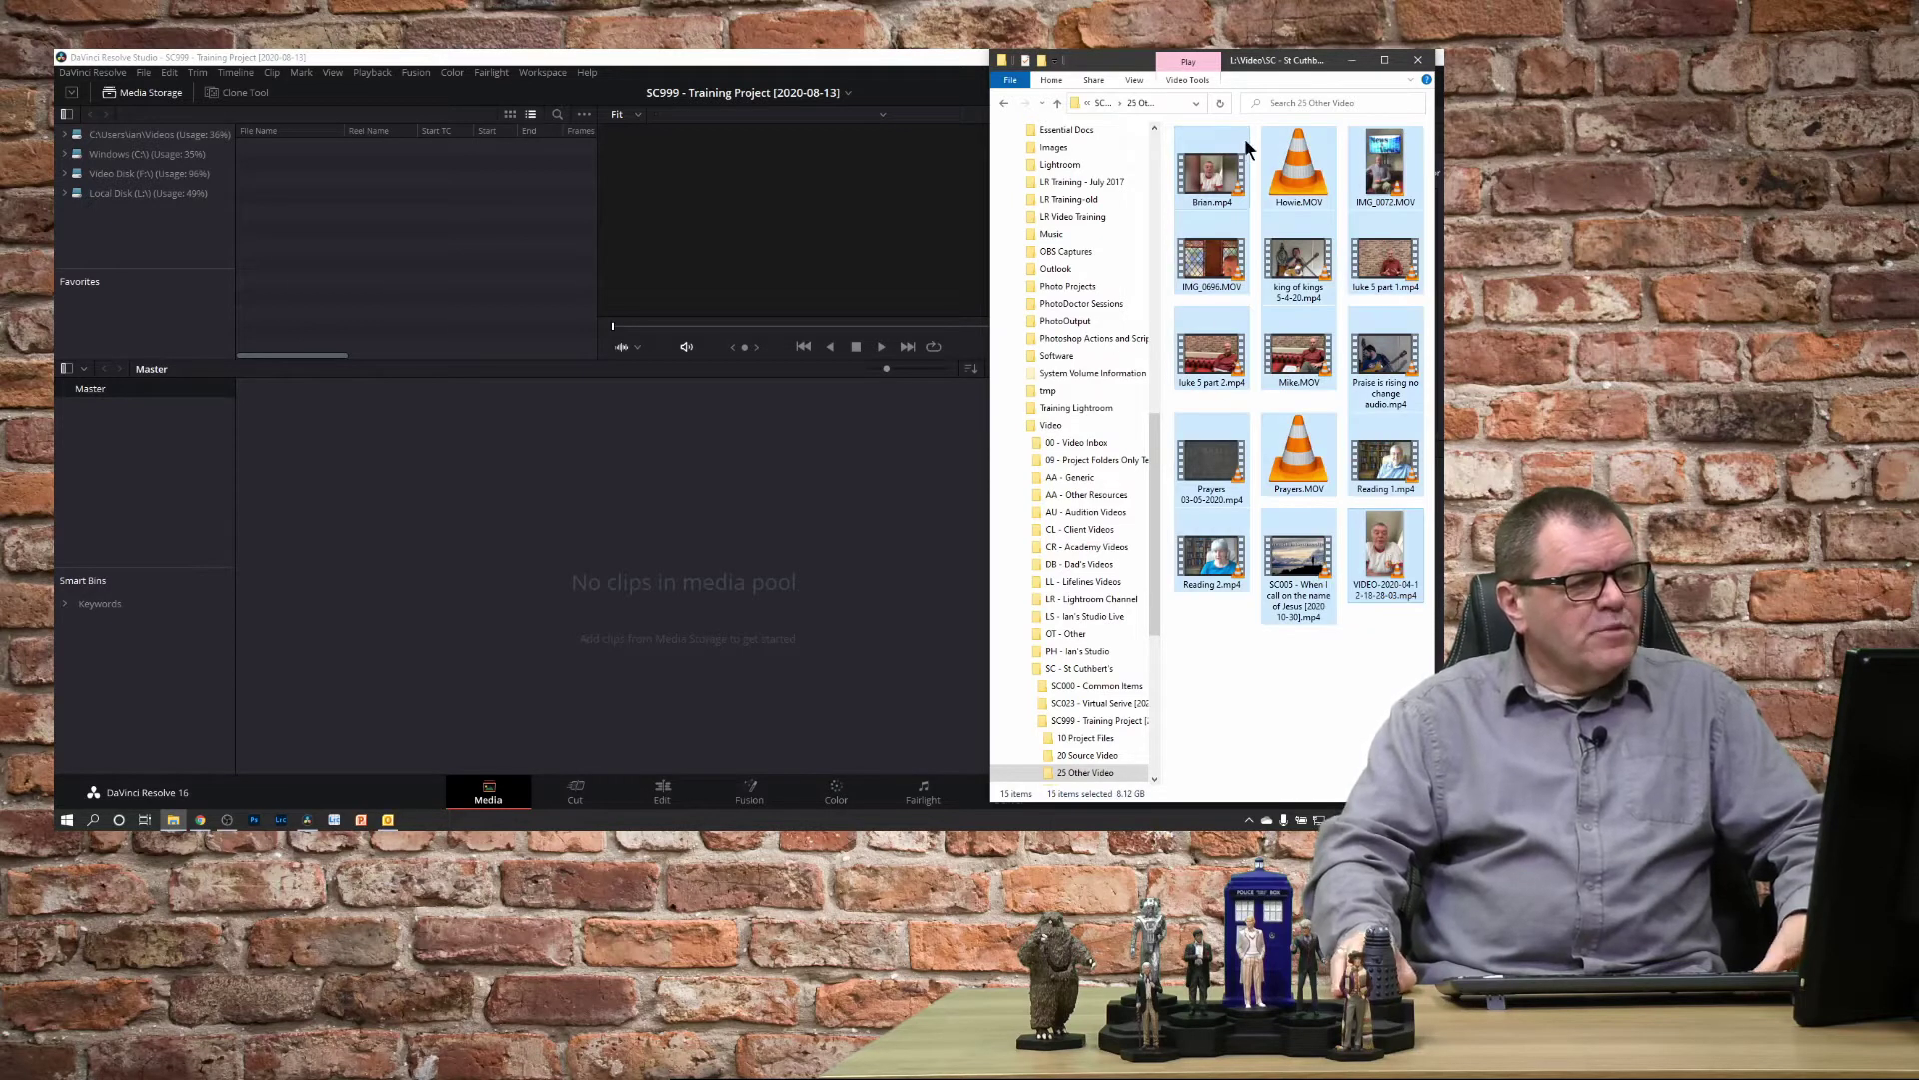
{"action": "left_click_drag", "start_coordinate": [1208, 168], "coordinate": [629, 603]}
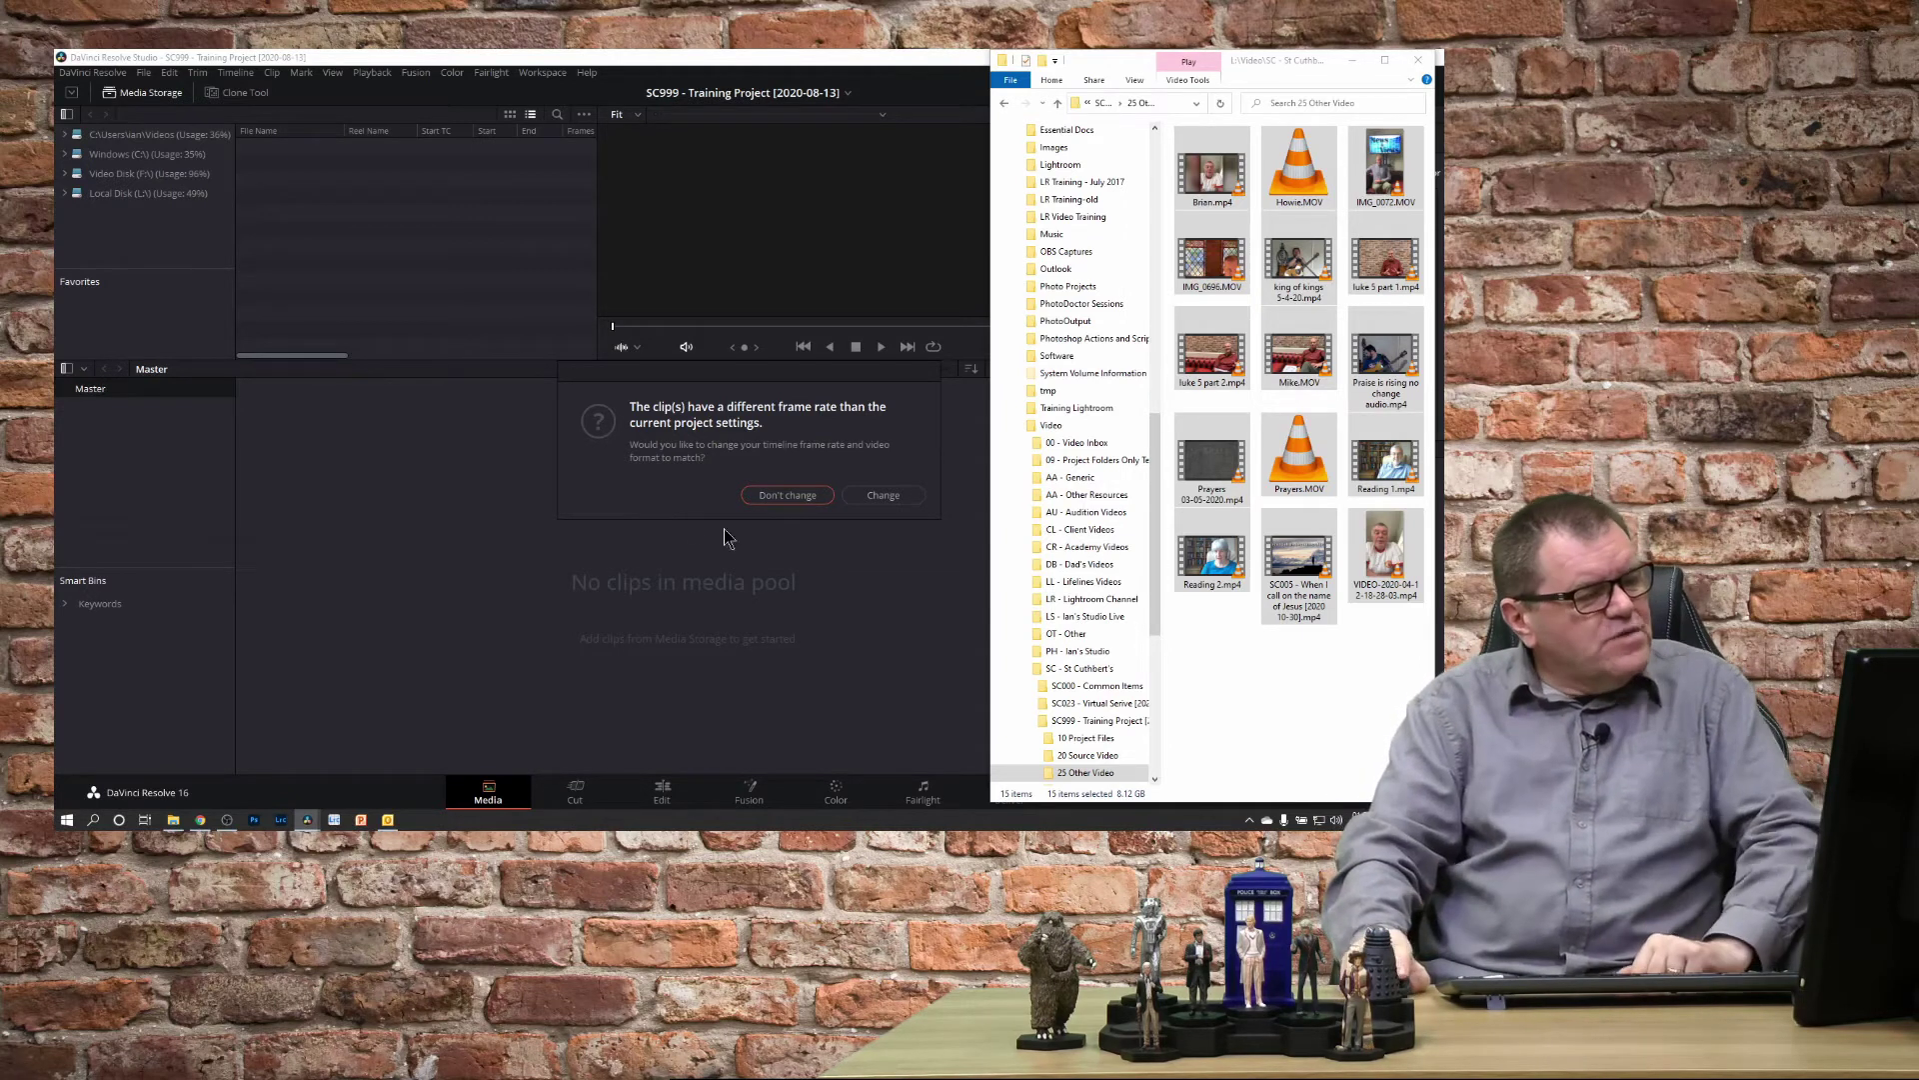
{"action": "left_click", "coordinate": [879, 502]}
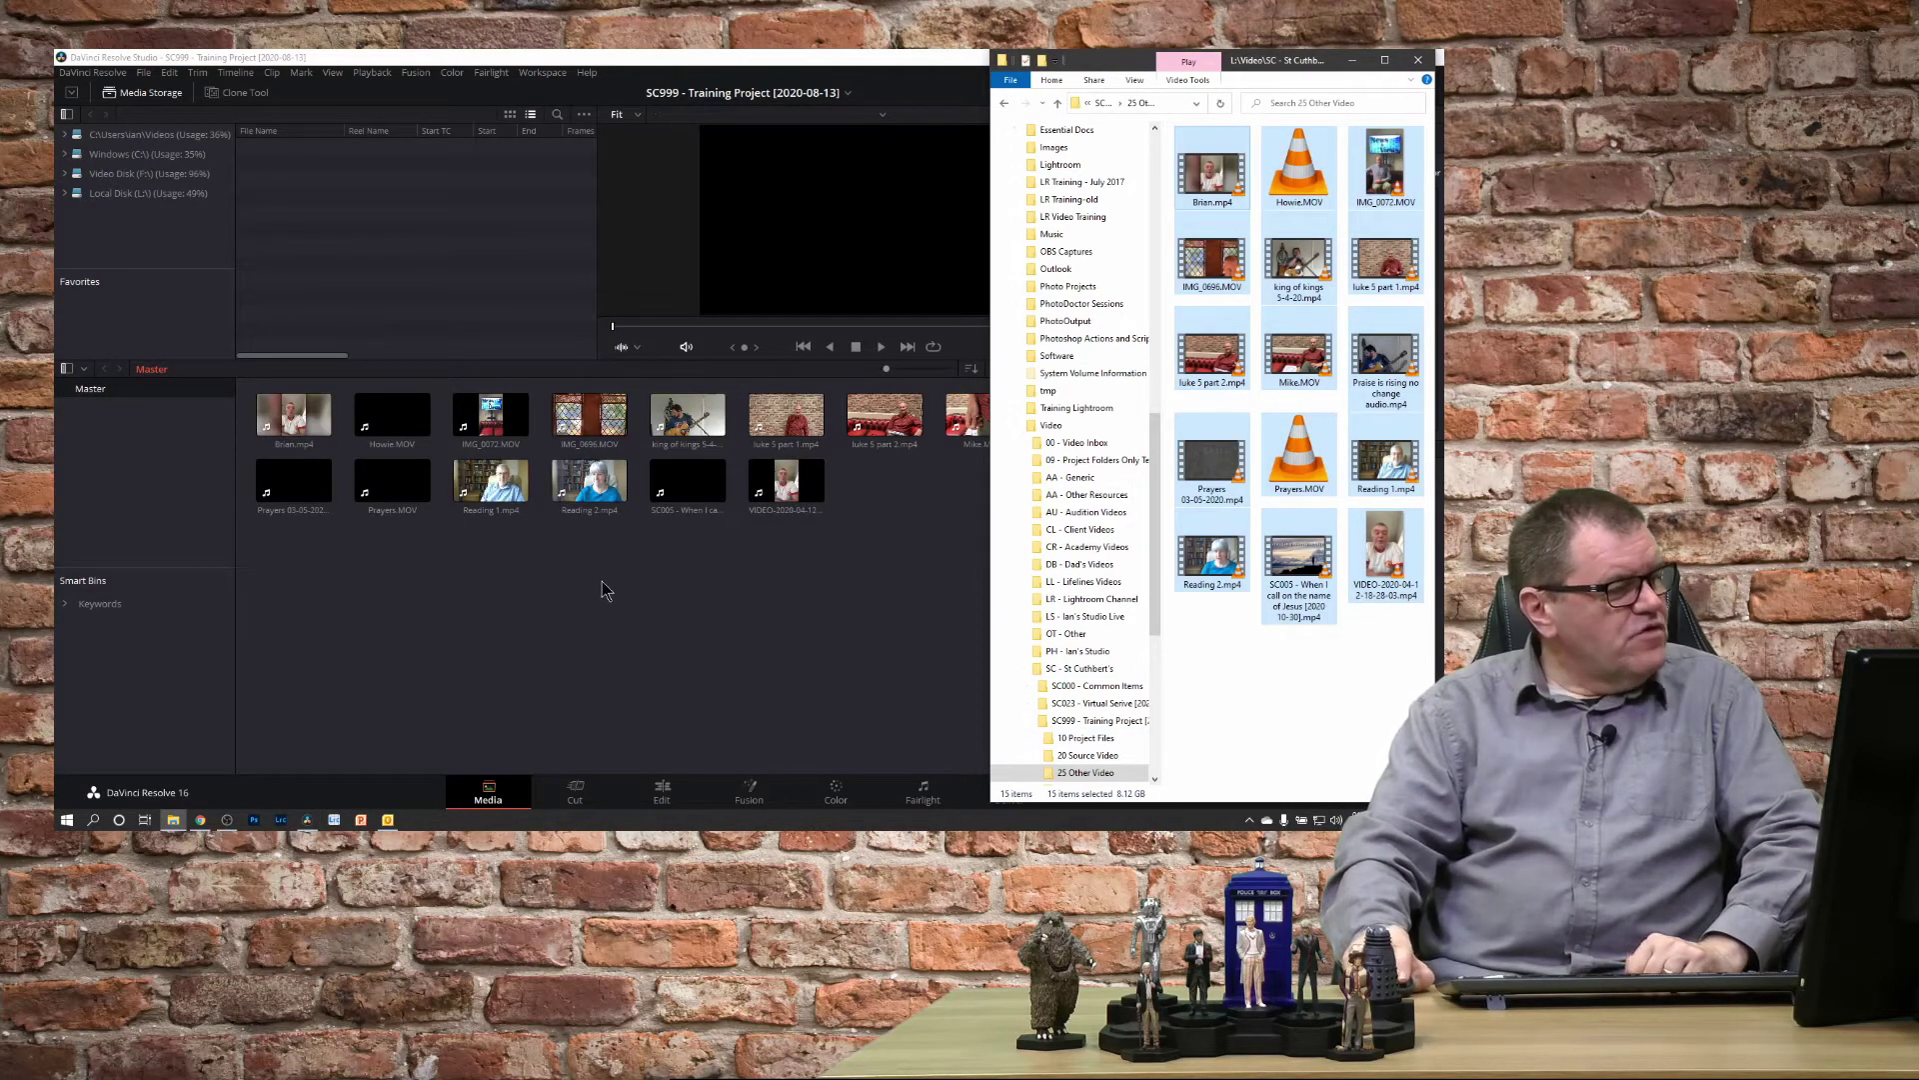
{"action": "left_click", "coordinate": [1352, 68]}
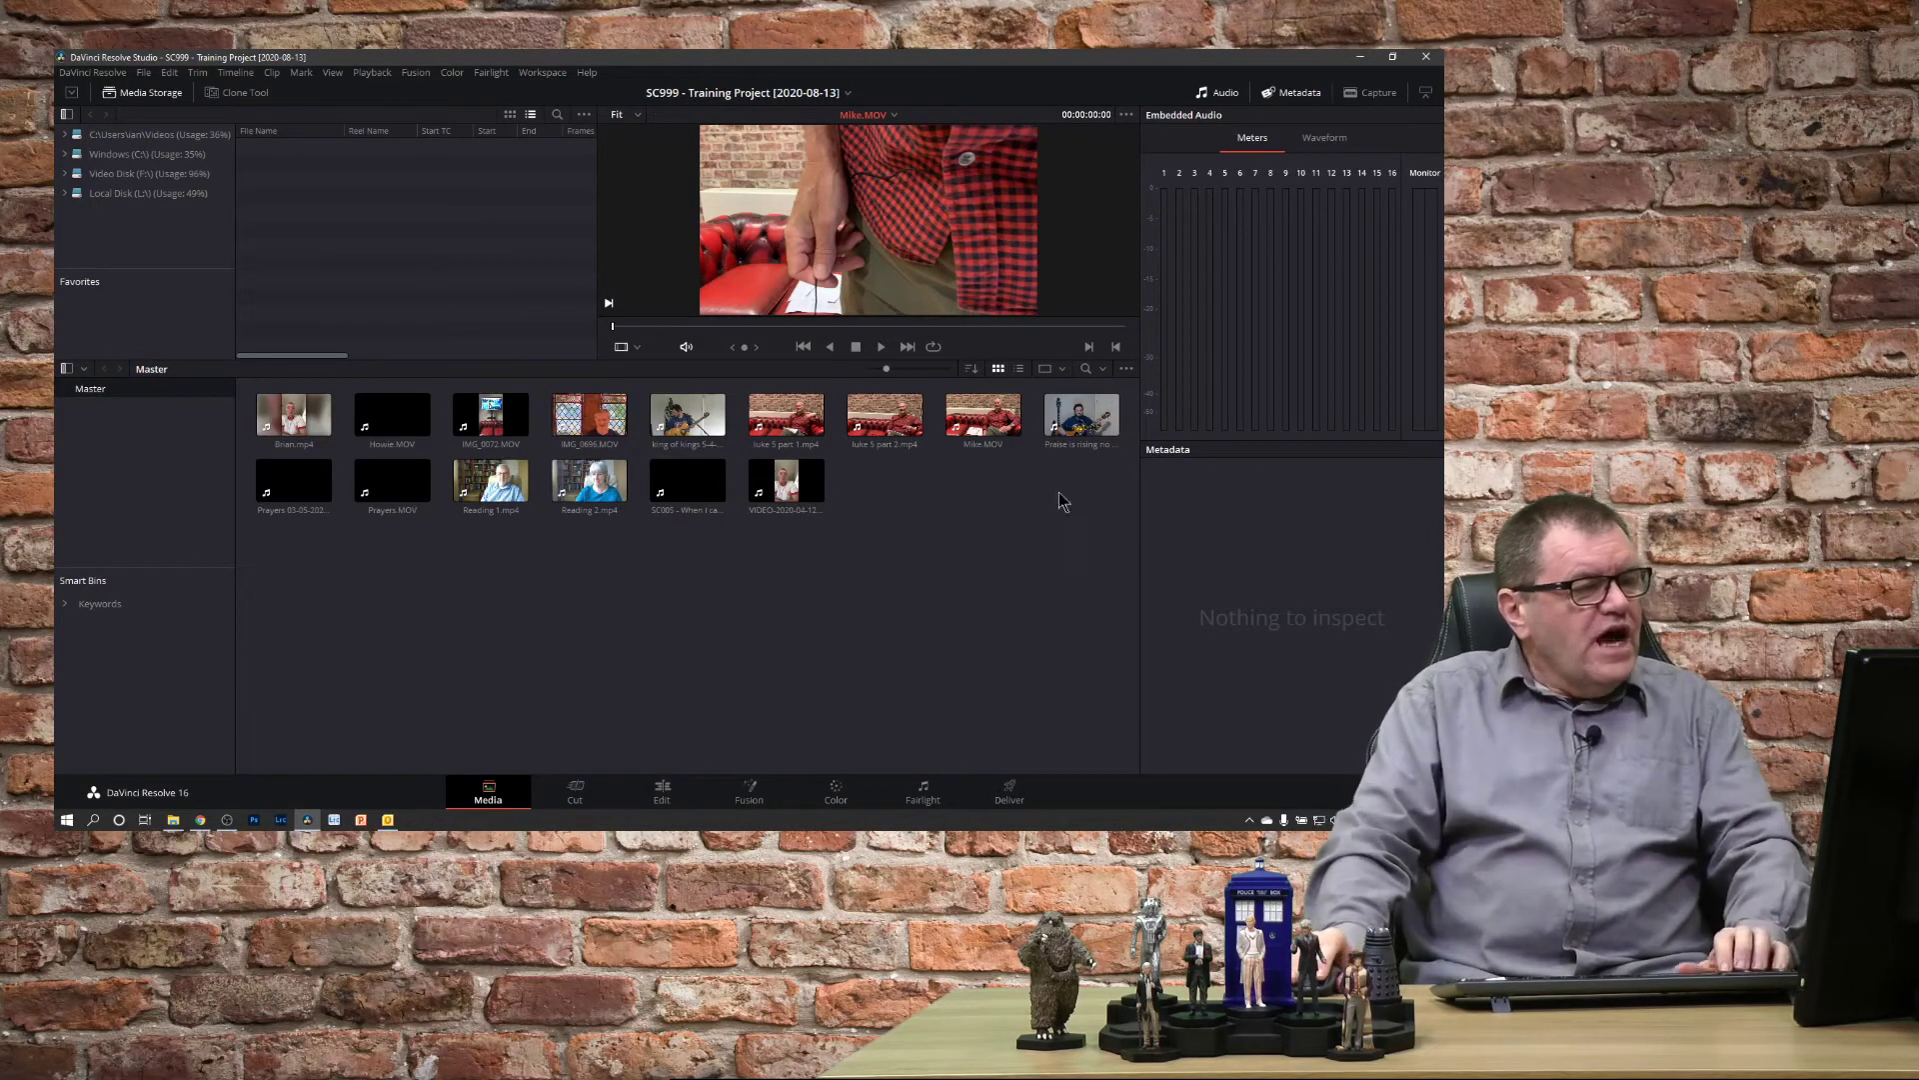
Create a new timeline named Mike Demo from the Mike.MOV clip
{"action": "left_click", "coordinate": [979, 418]}
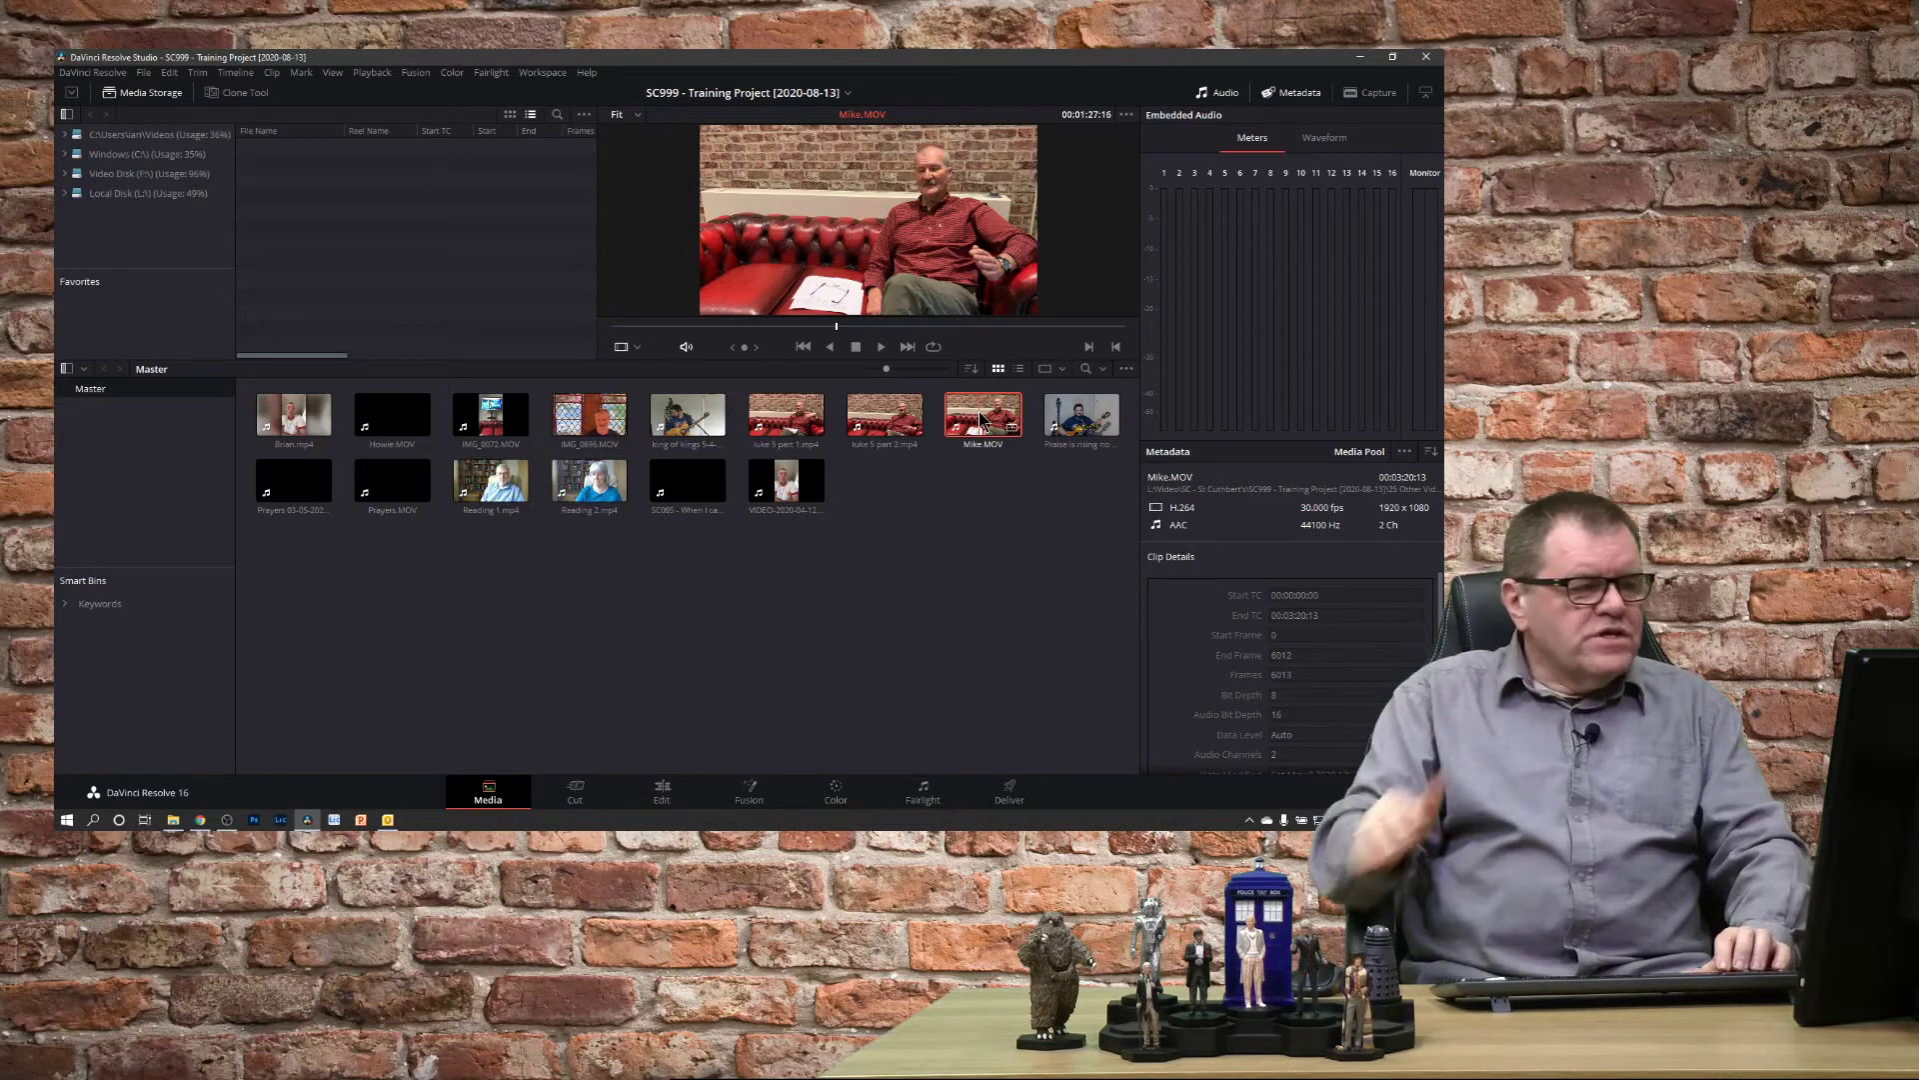
{"action": "right_click", "coordinate": [980, 418]}
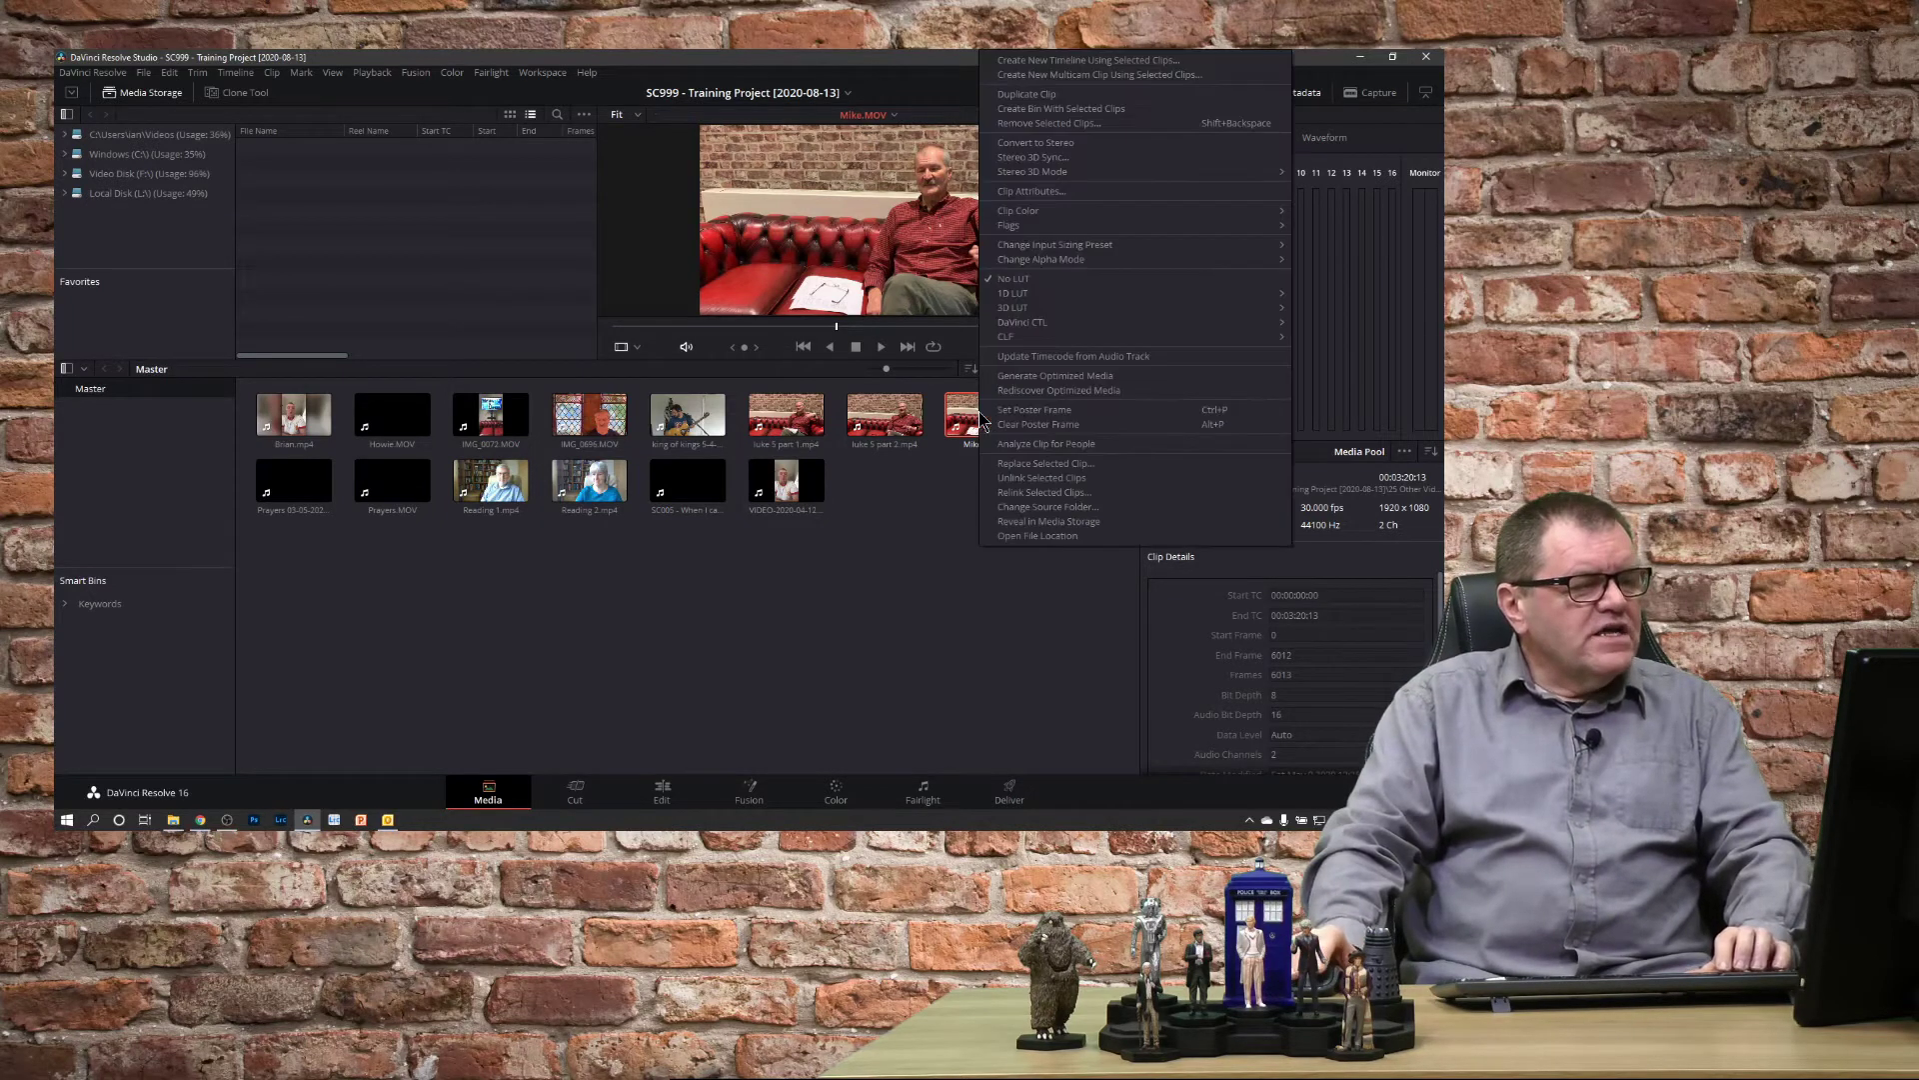
{"action": "left_click", "coordinate": [1036, 62]}
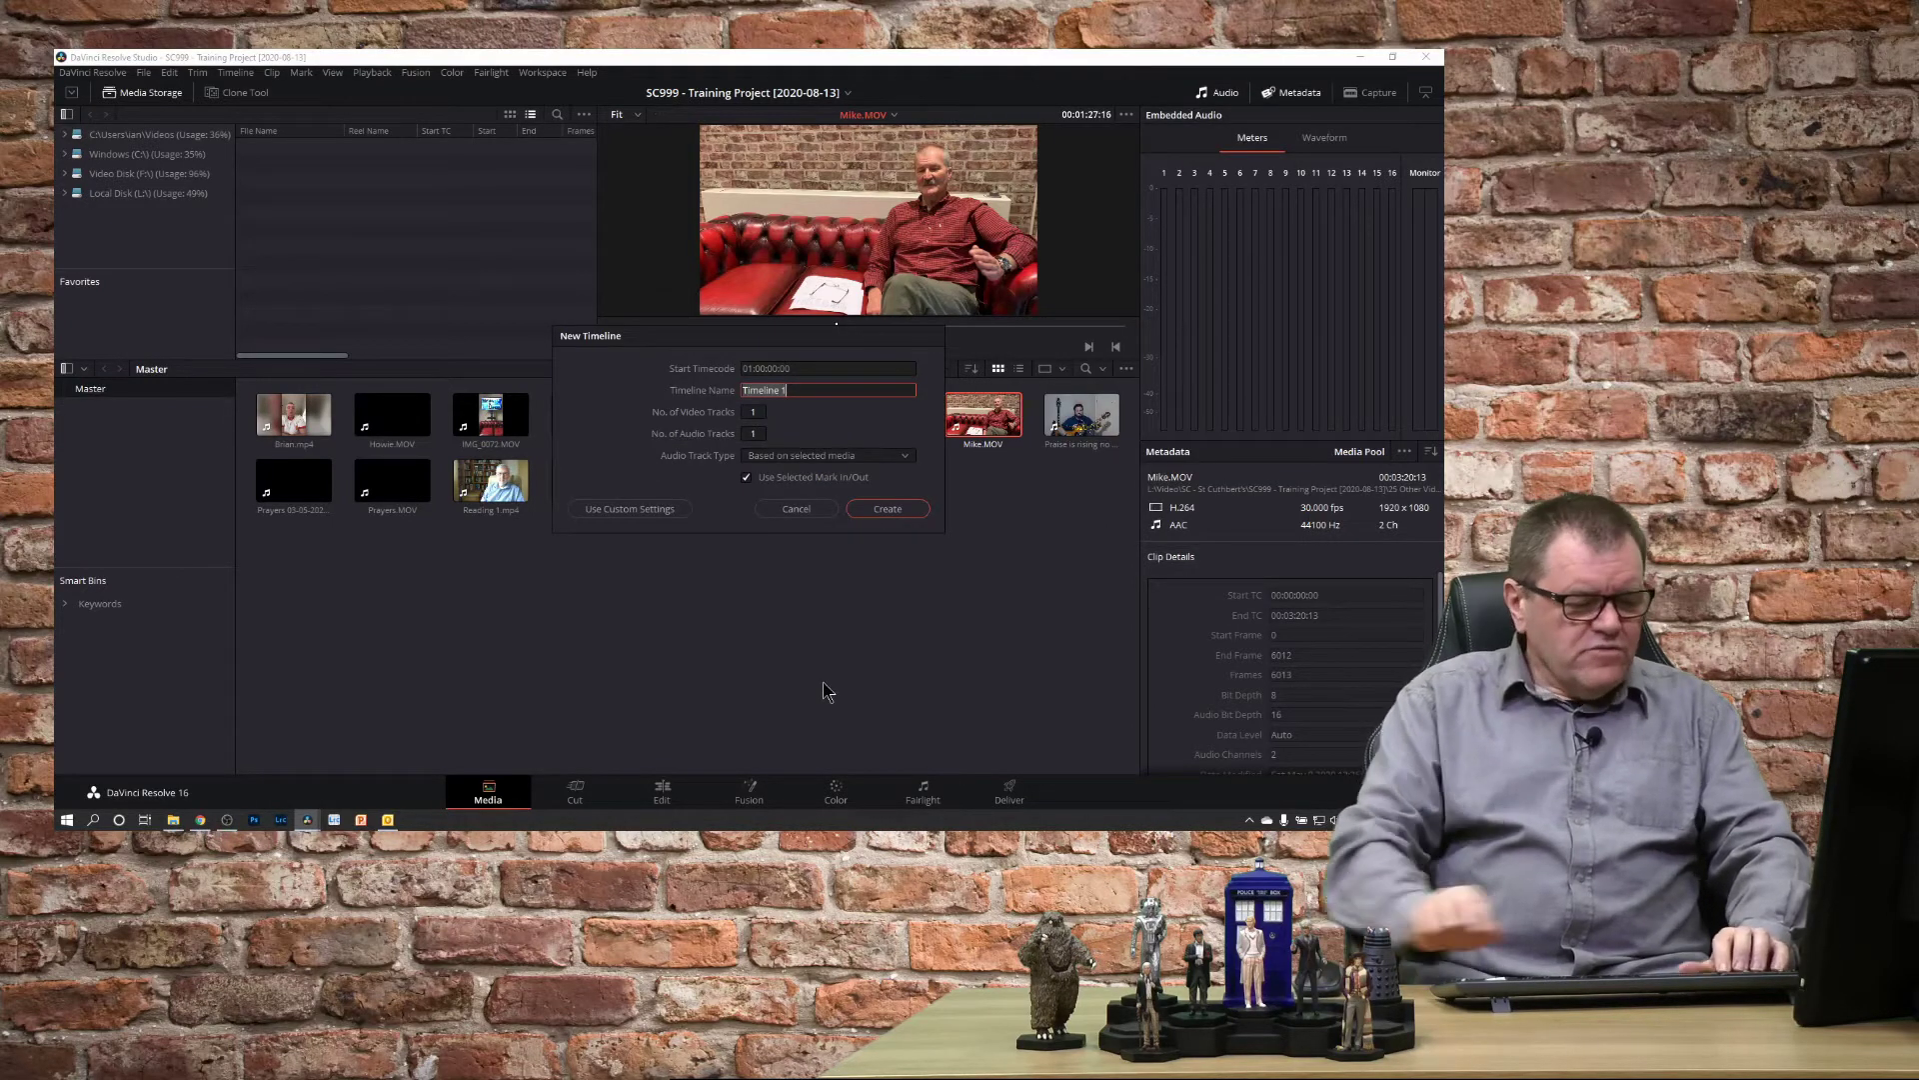
{"action": "type", "text": "Mi"}
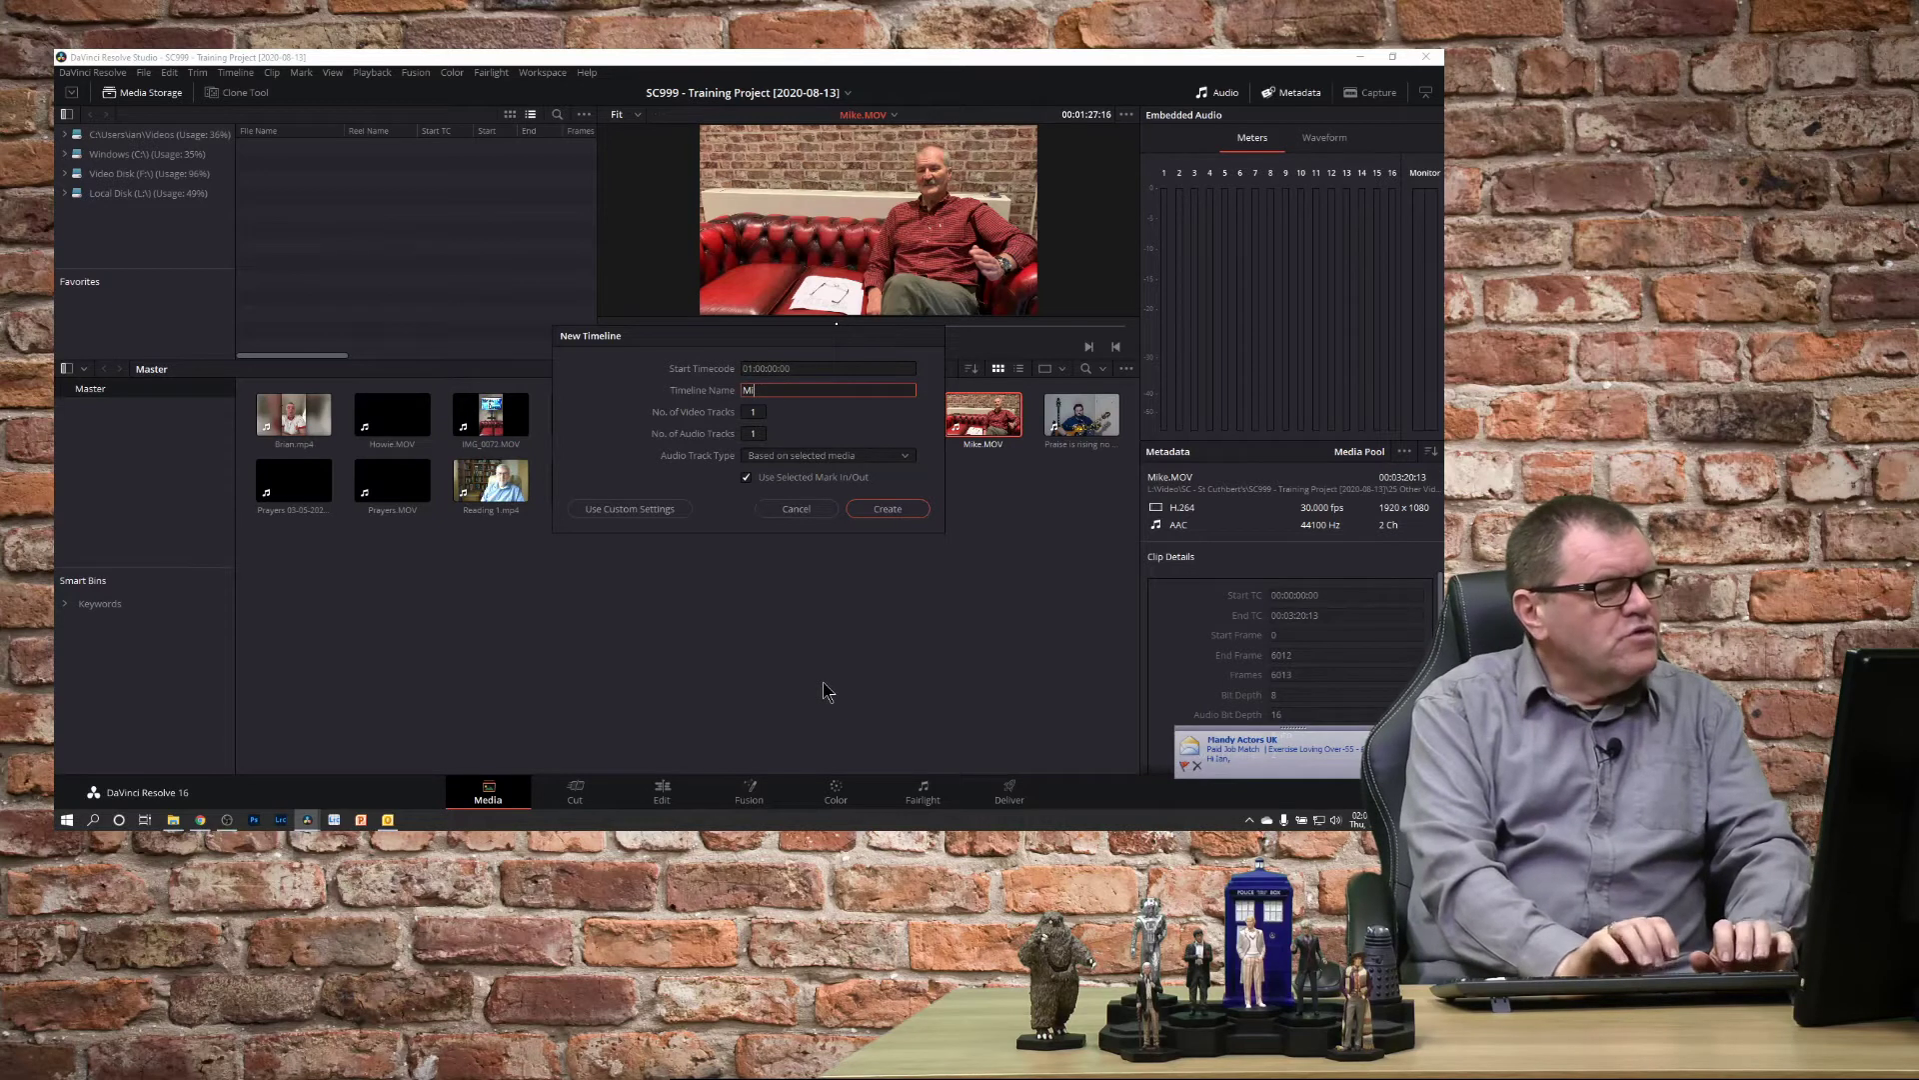
{"action": "type", "text": "ke Demo"}
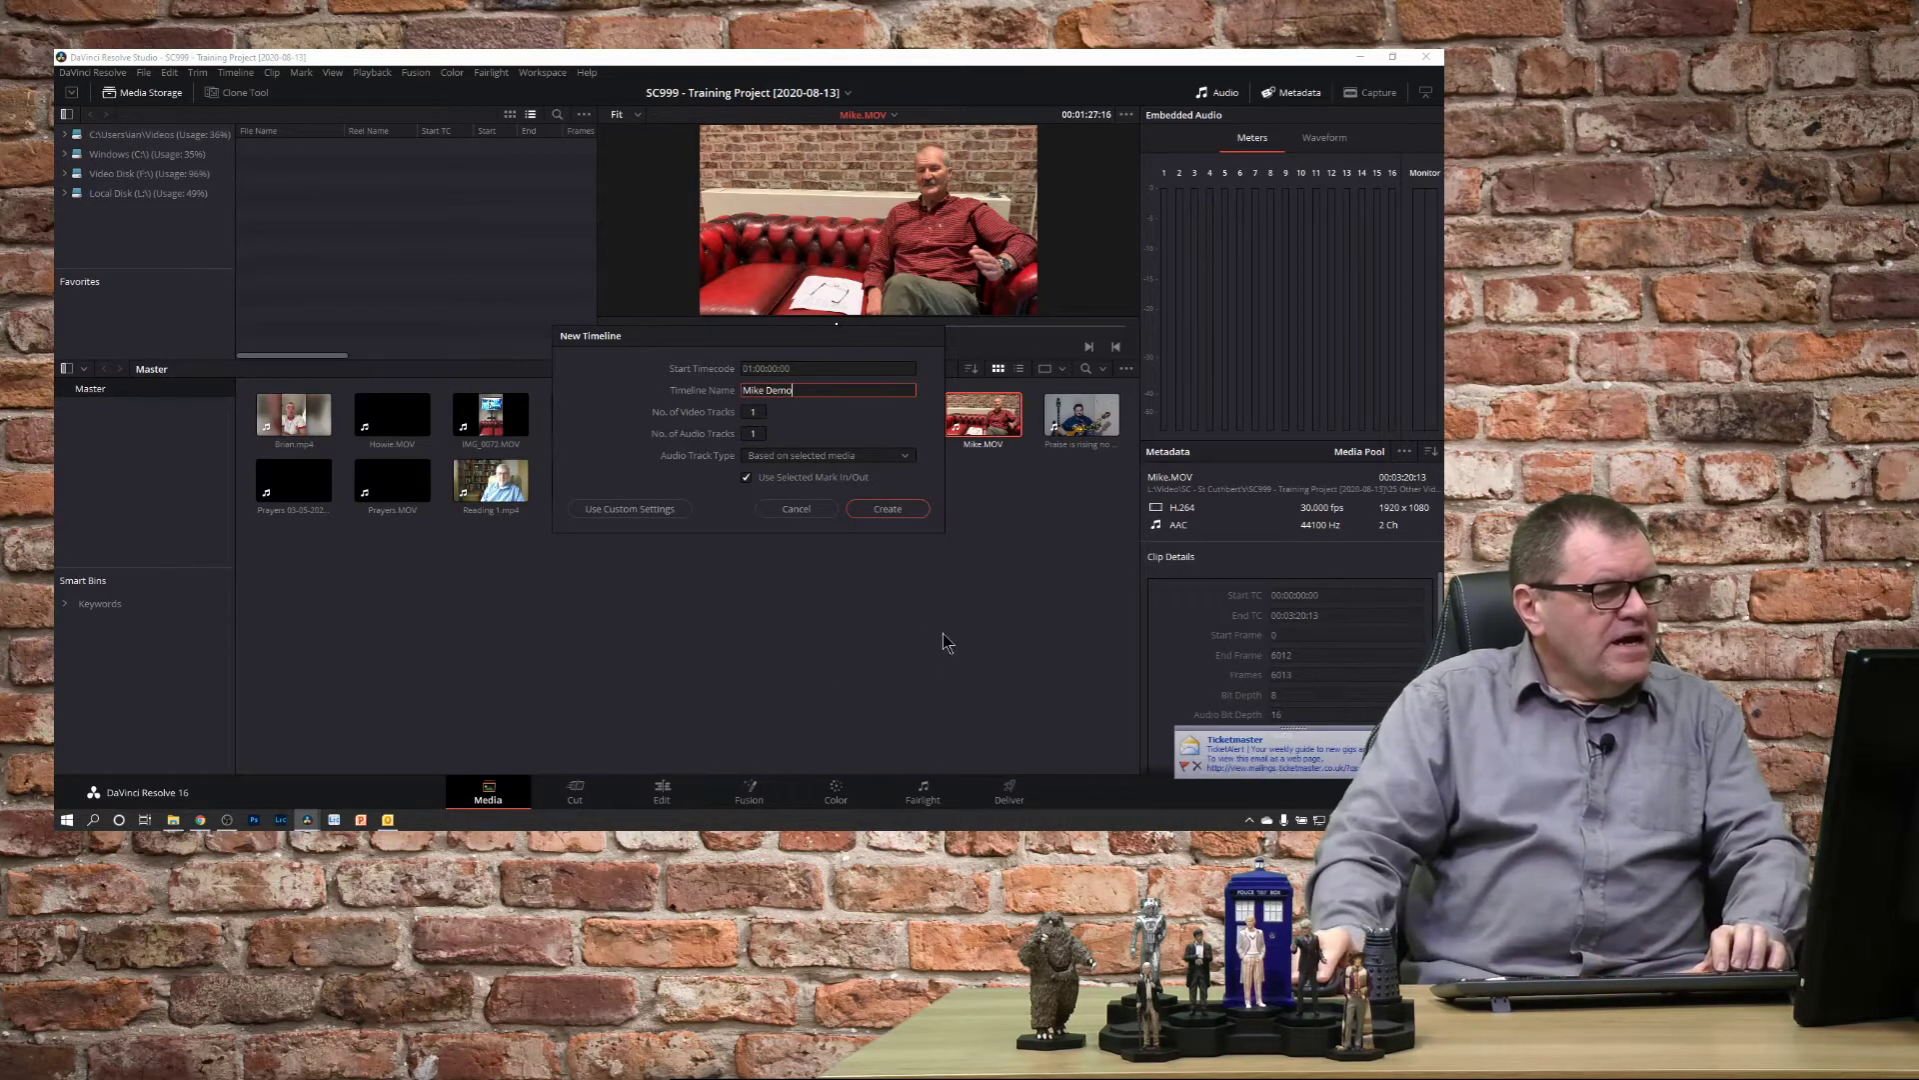
{"action": "left_click", "coordinate": [885, 512]}
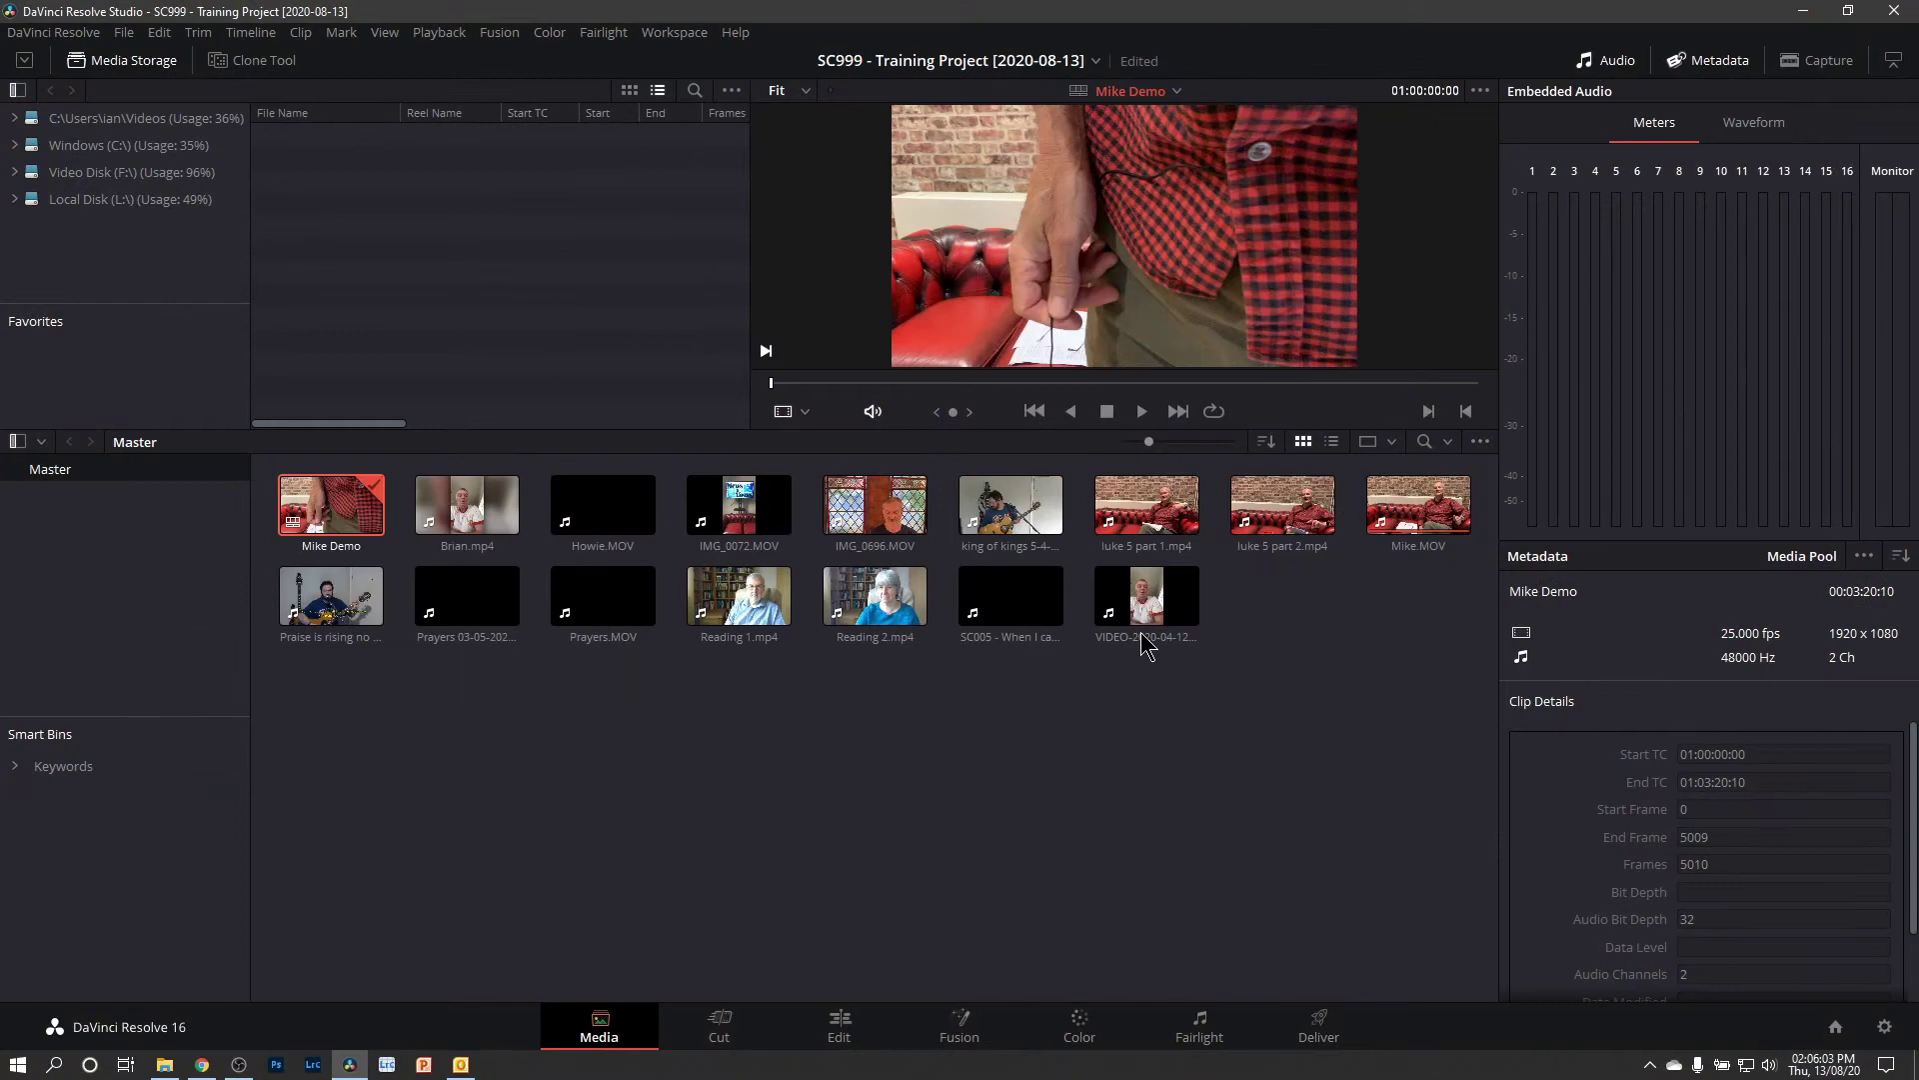
Show the Mike Demo timeline on the Edit page and enlarge the viewers above it
{"action": "left_click", "coordinate": [841, 1030]}
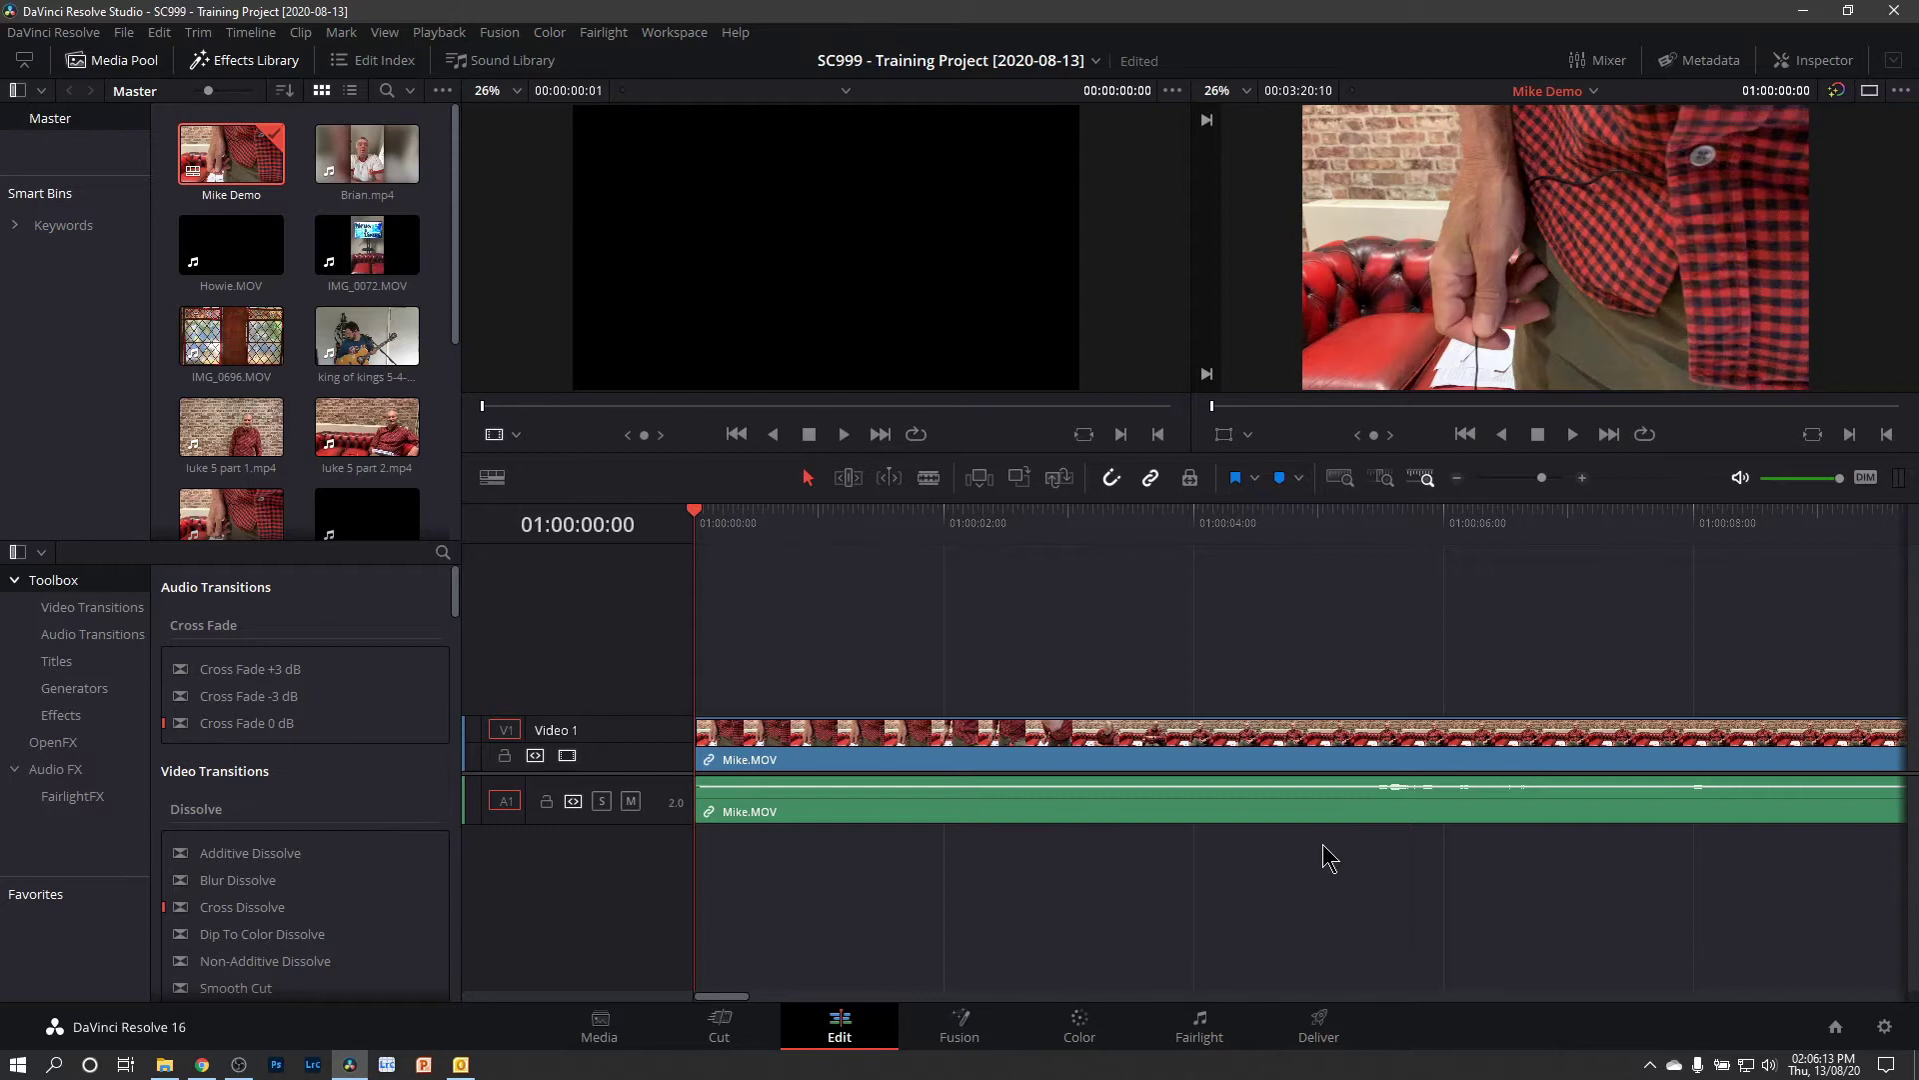
{"action": "left_click_drag", "start_coordinate": [1134, 453], "coordinate": [1111, 558]}
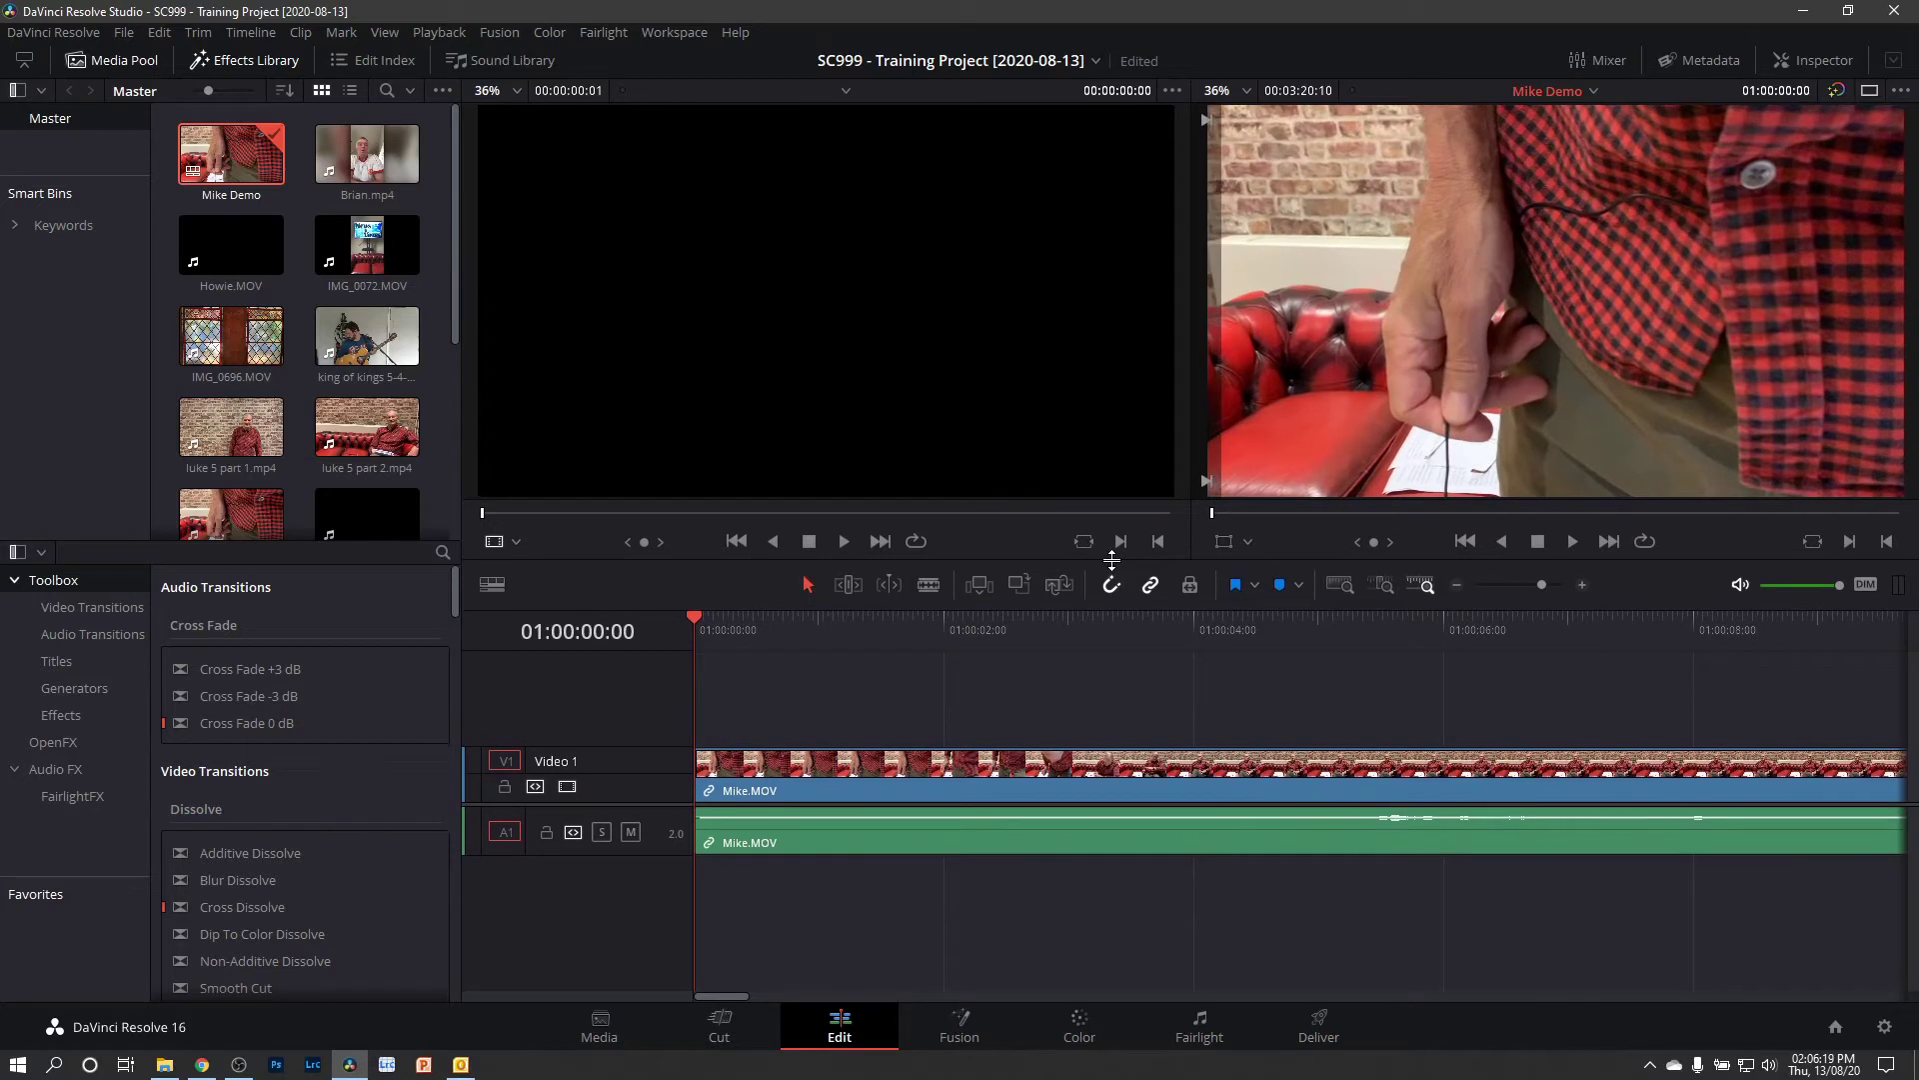
Play the opening of the timeline and place the playhead at 01:00:05:08, just before the first audio peaks
{"action": "key", "text": "space"}
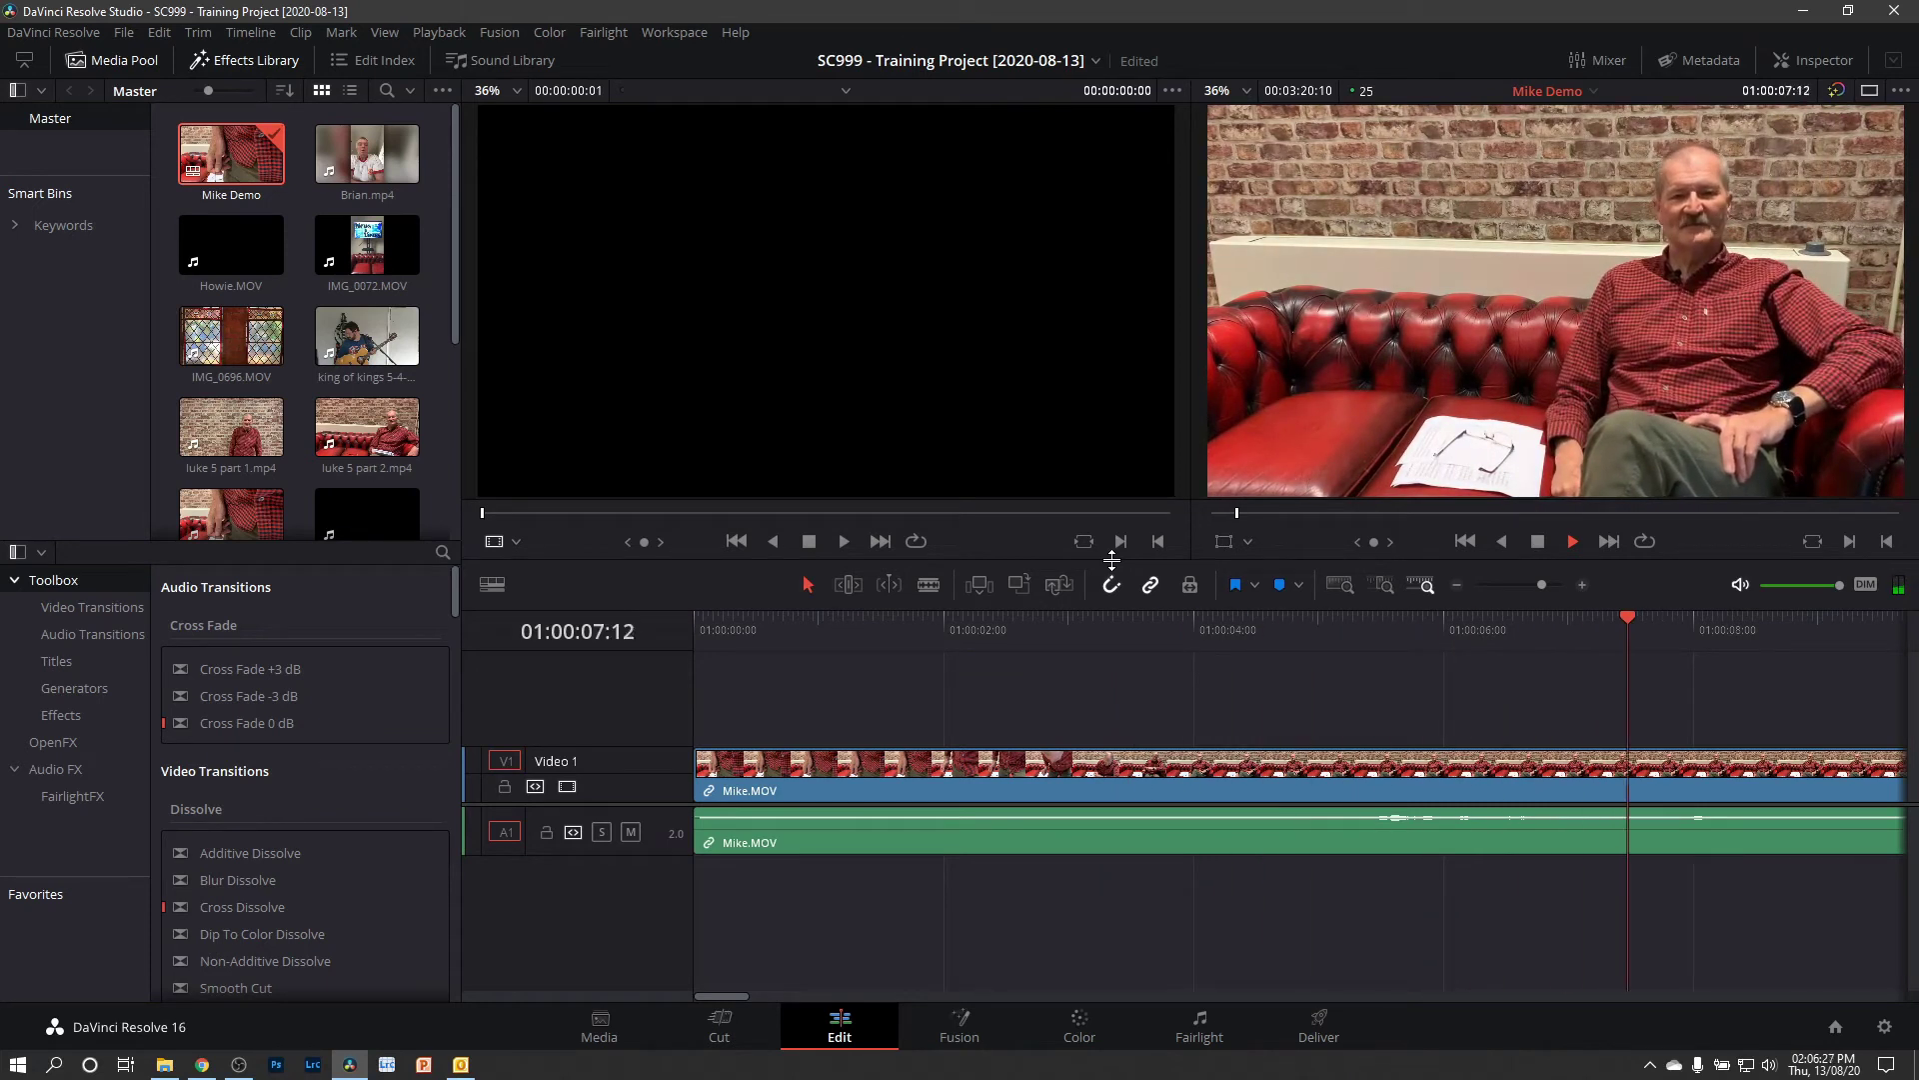
{"action": "key", "text": "space"}
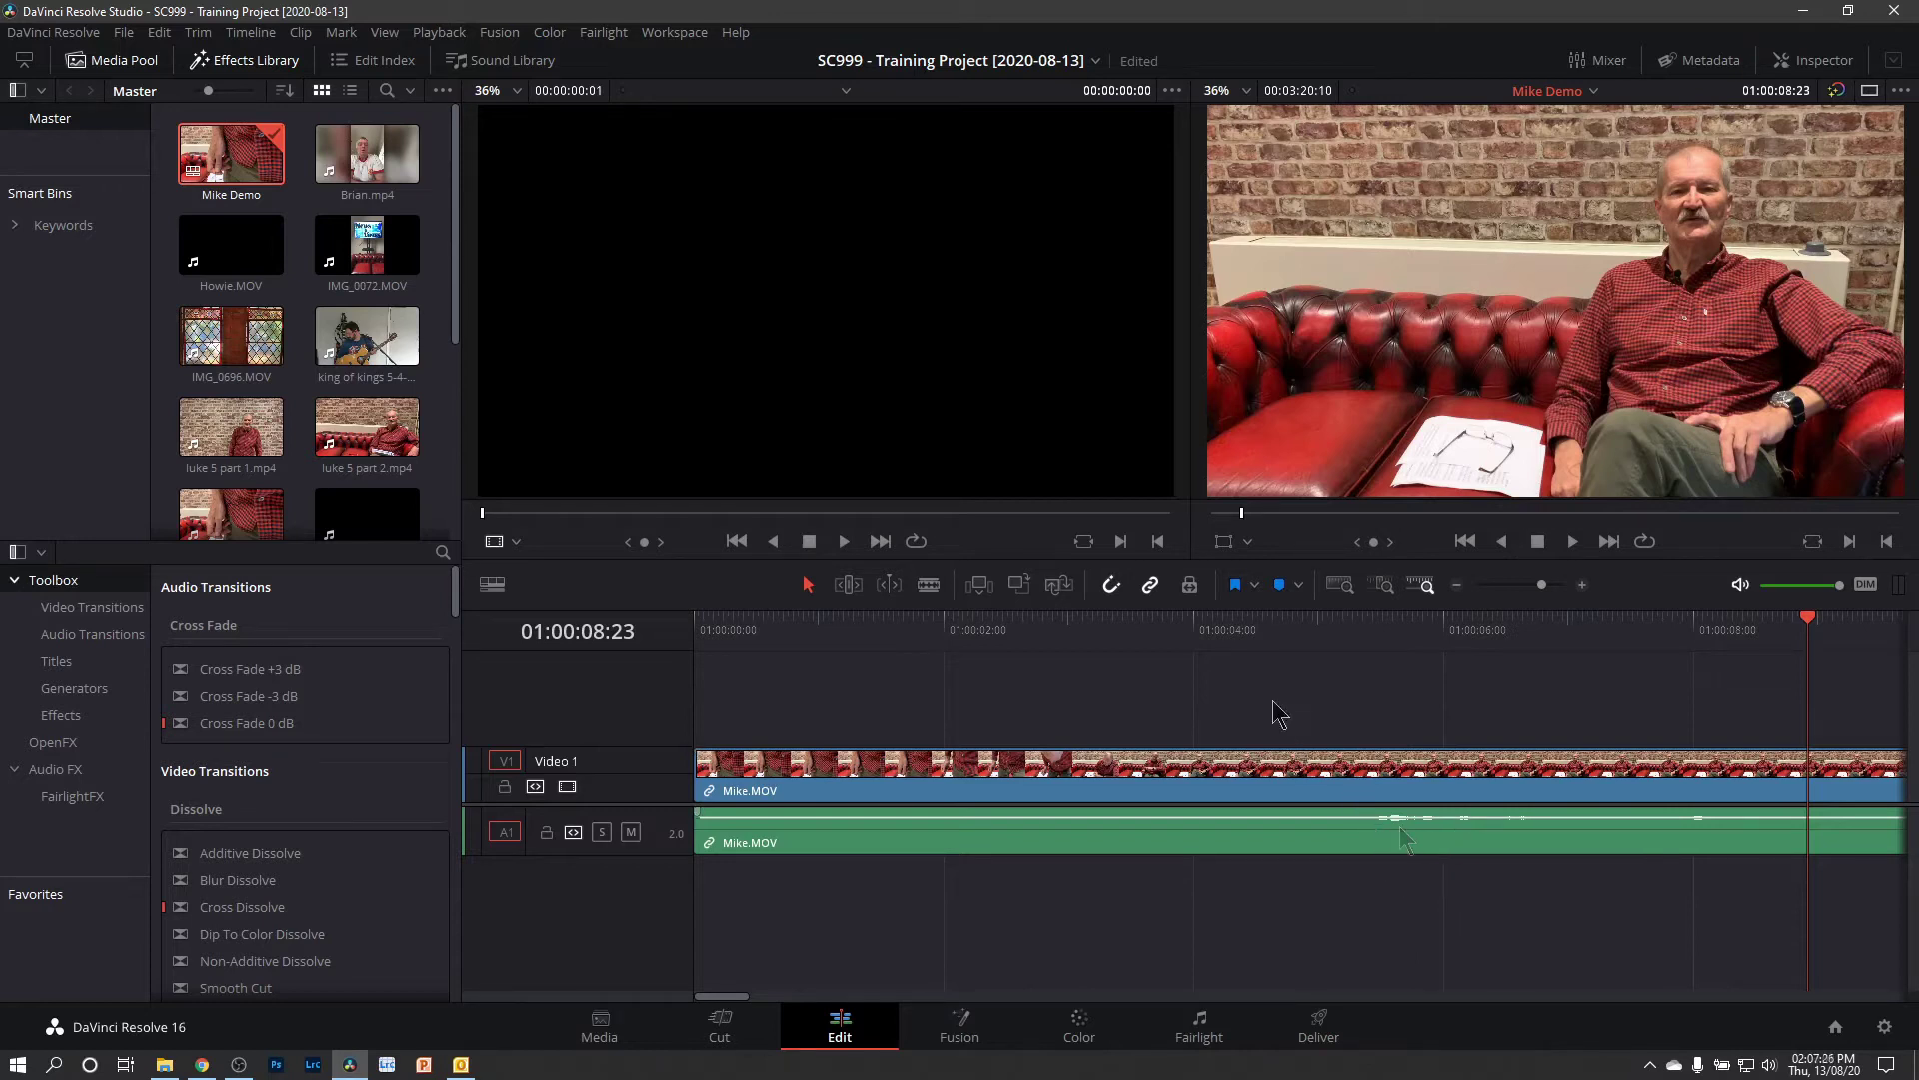
{"action": "left_click", "coordinate": [1325, 634]}
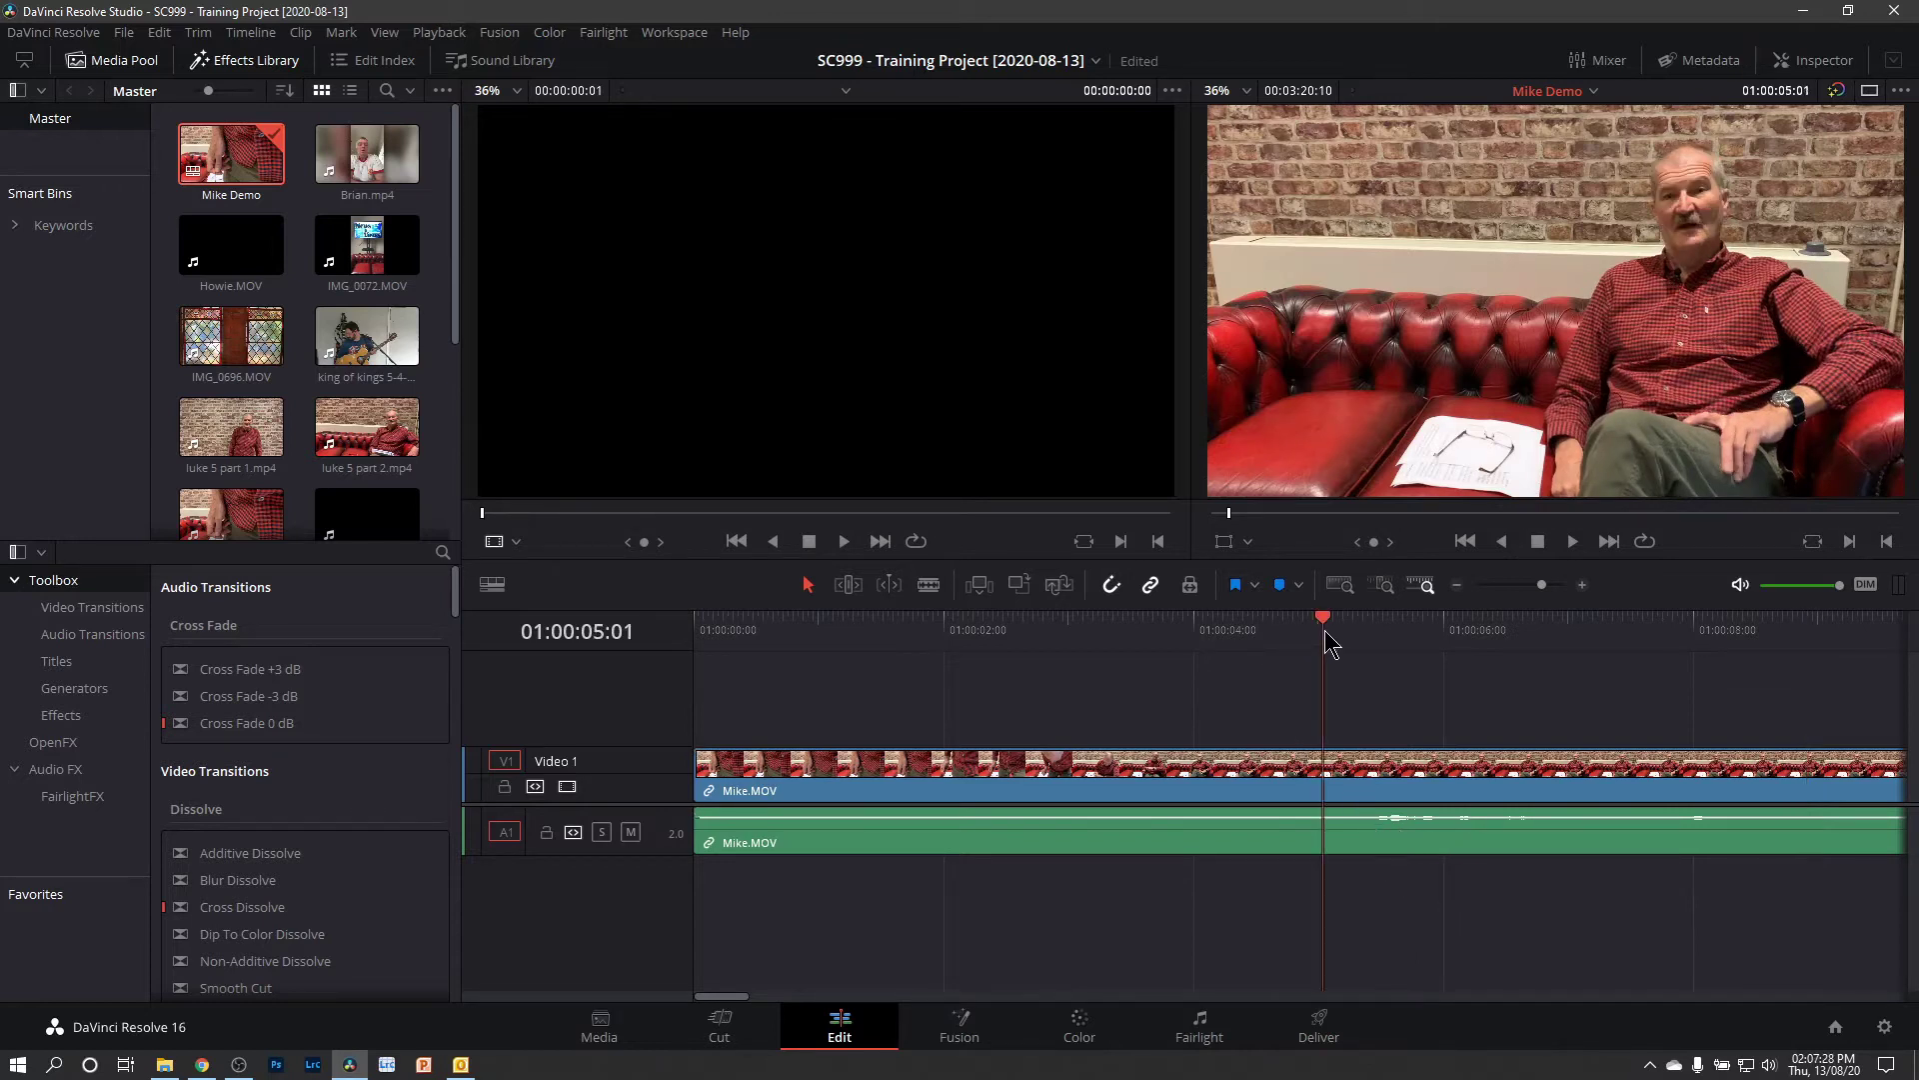
{"action": "key", "text": "space"}
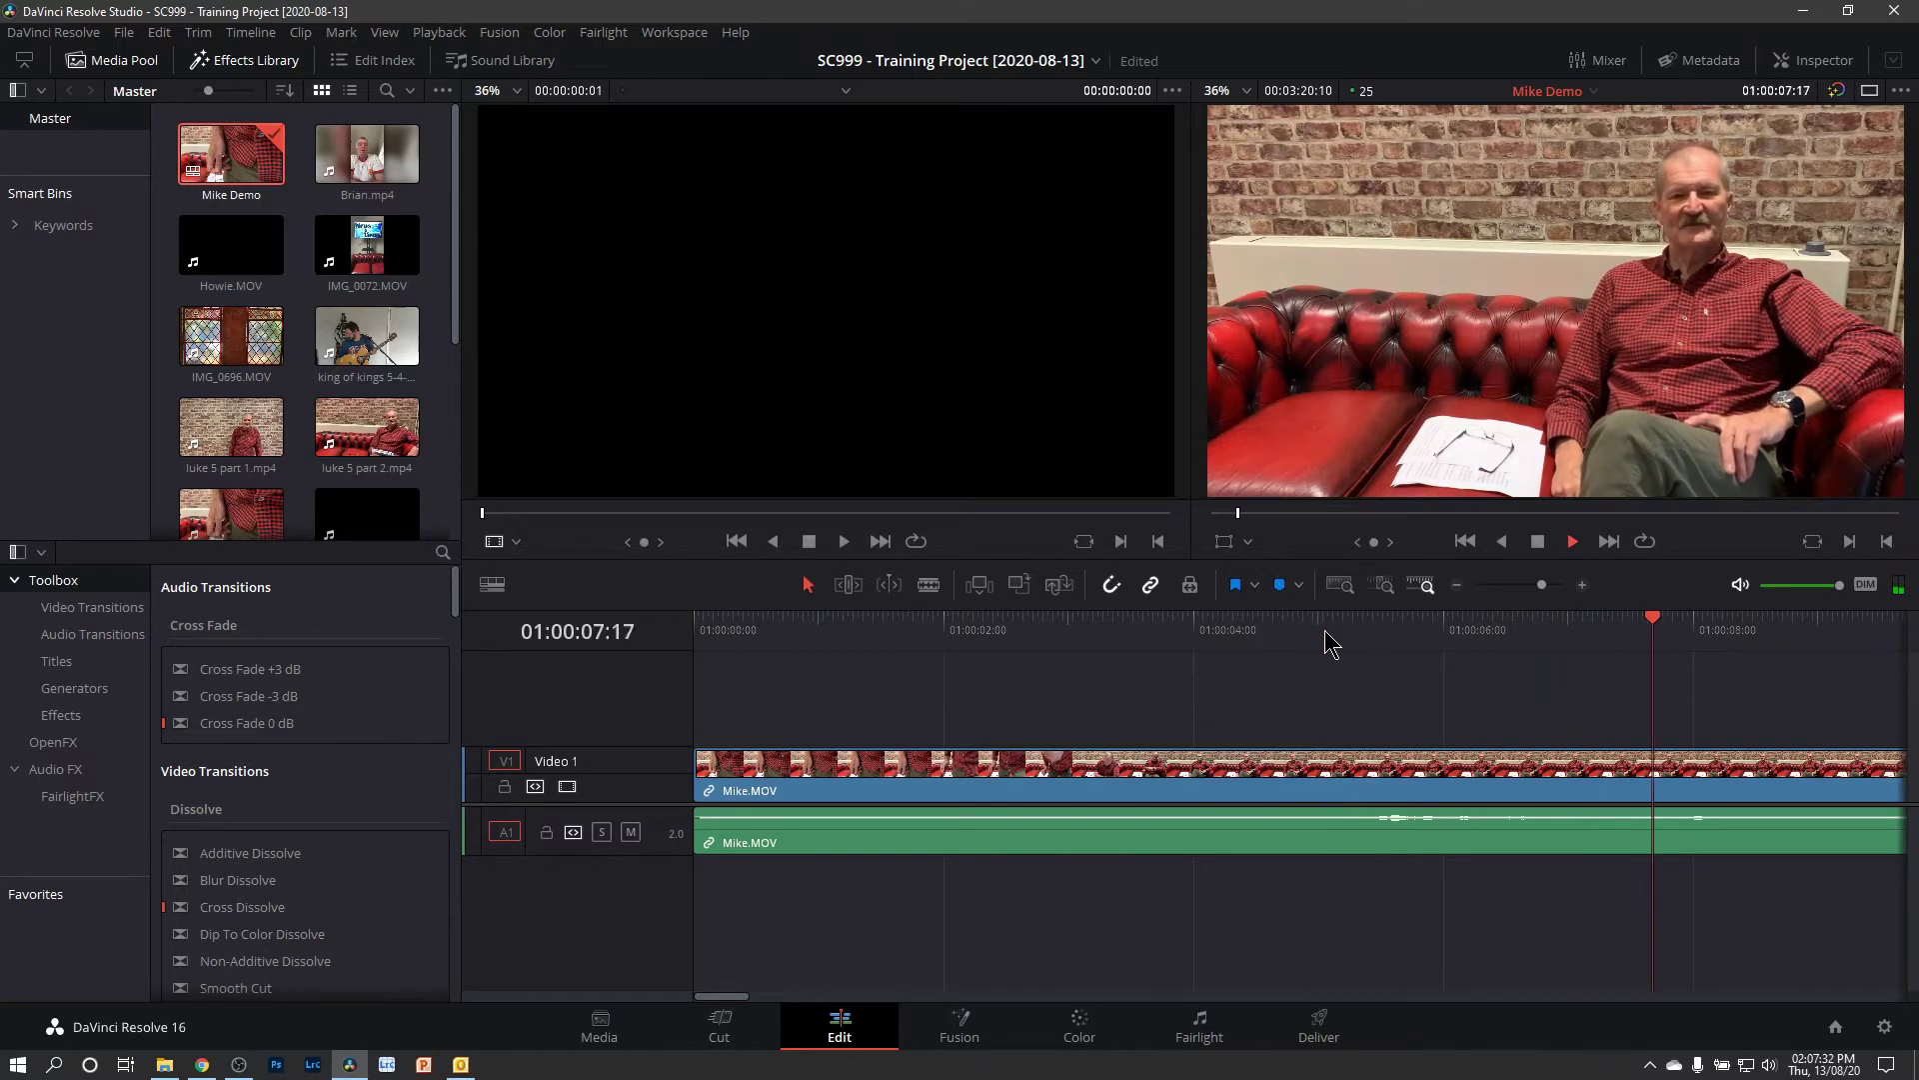
{"action": "left_click", "coordinate": [1358, 633]}
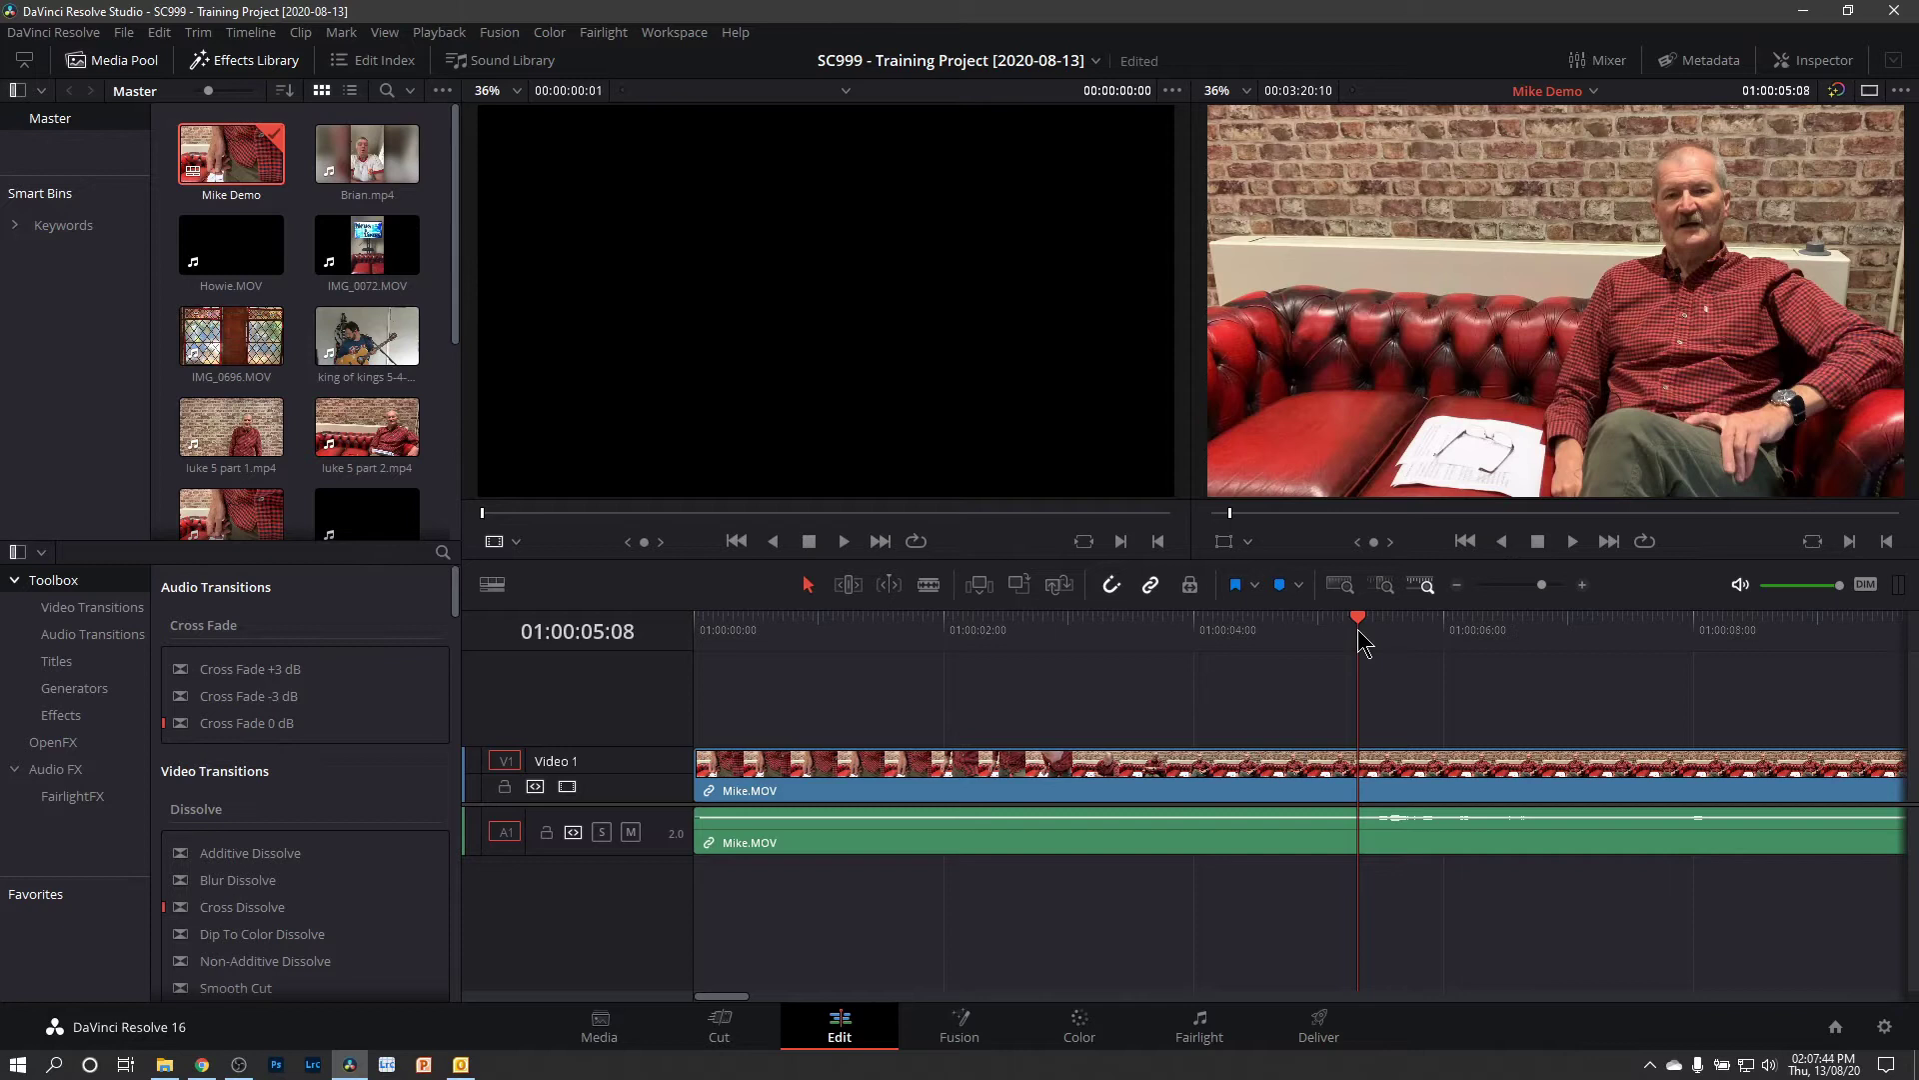
Play the Mike Demo timeline from 01:00:07:18 and stop at 01:00:10:00
{"action": "left_click", "coordinate": [1661, 632]}
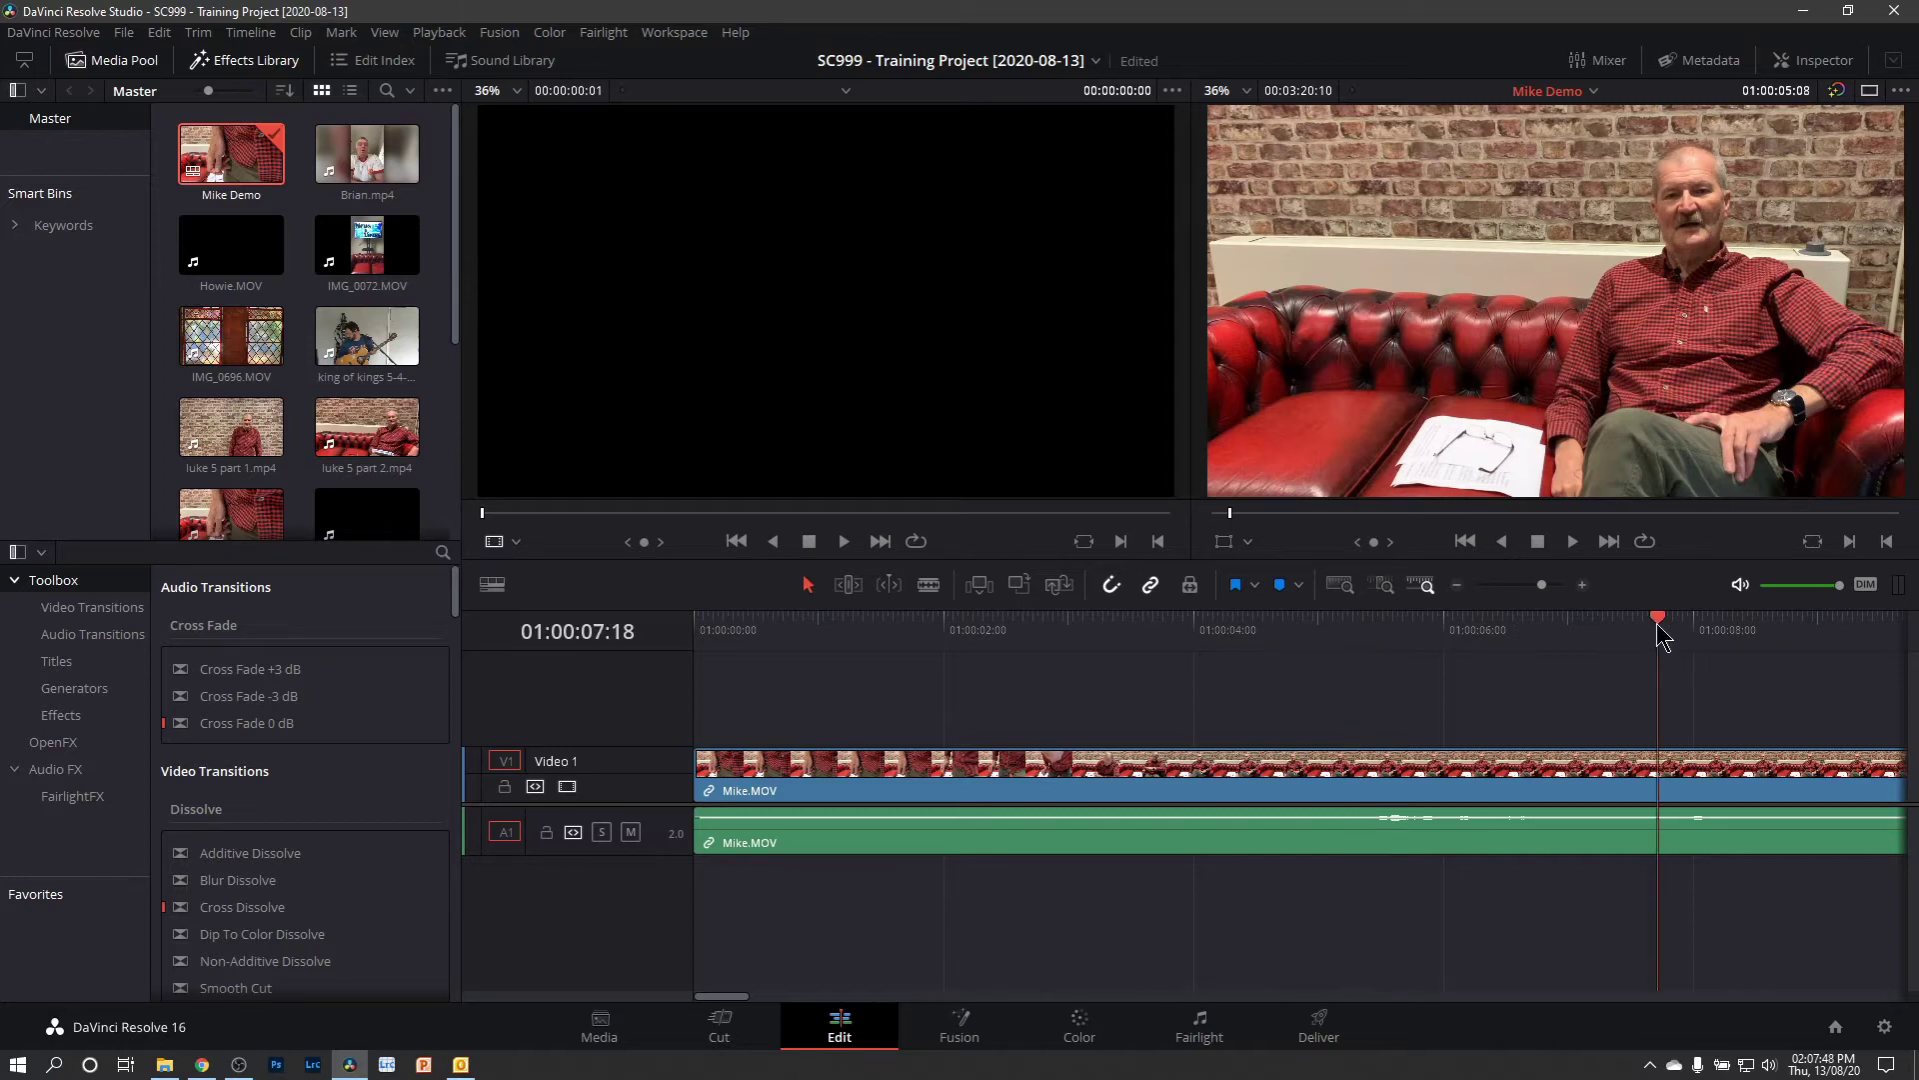
{"action": "key", "text": "space"}
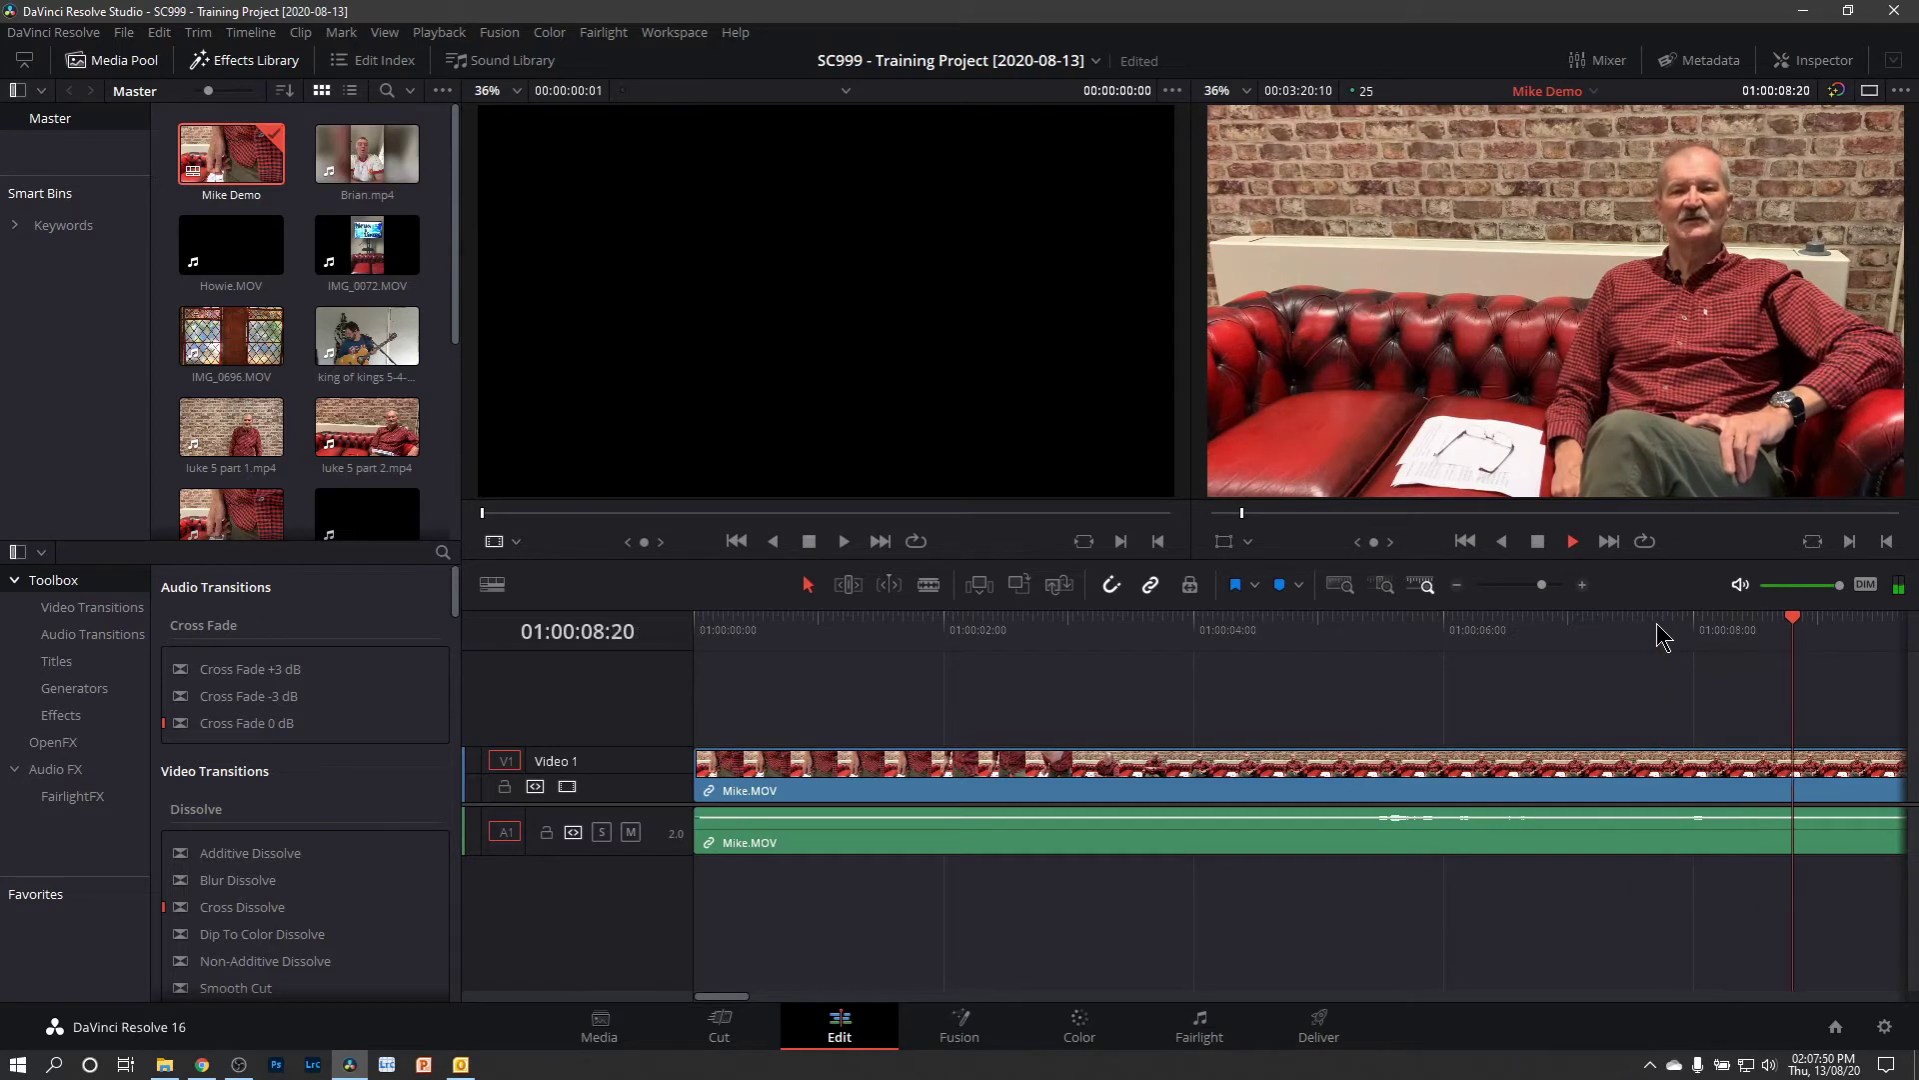
{"action": "key", "text": "space"}
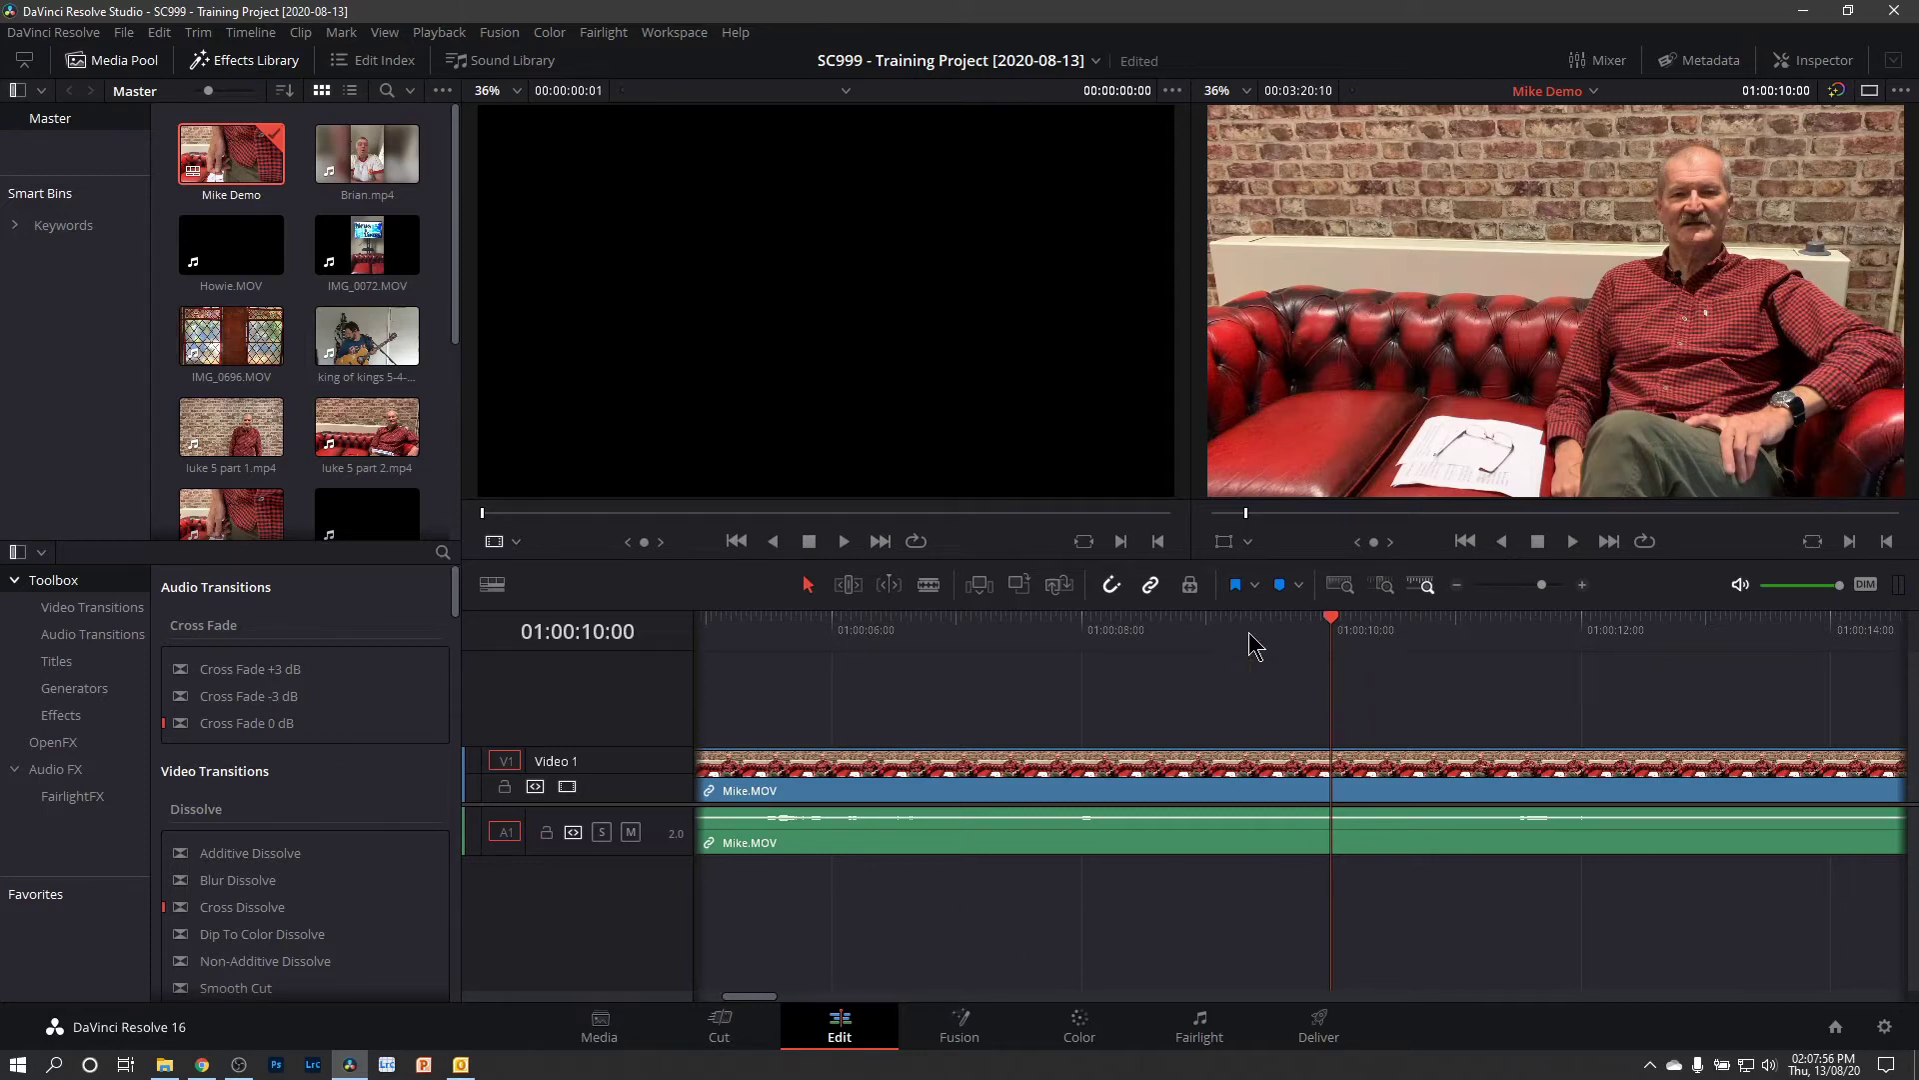
Return the playhead to 01:00:05:00 and increase the Audio 1 track's height so its waveform is easier to read
{"action": "scroll", "coordinate": [1243, 708], "scroll_direction": "down", "scroll_amount": 5}
{"action": "scroll", "coordinate": [1243, 712], "scroll_direction": "down", "scroll_amount": 2}
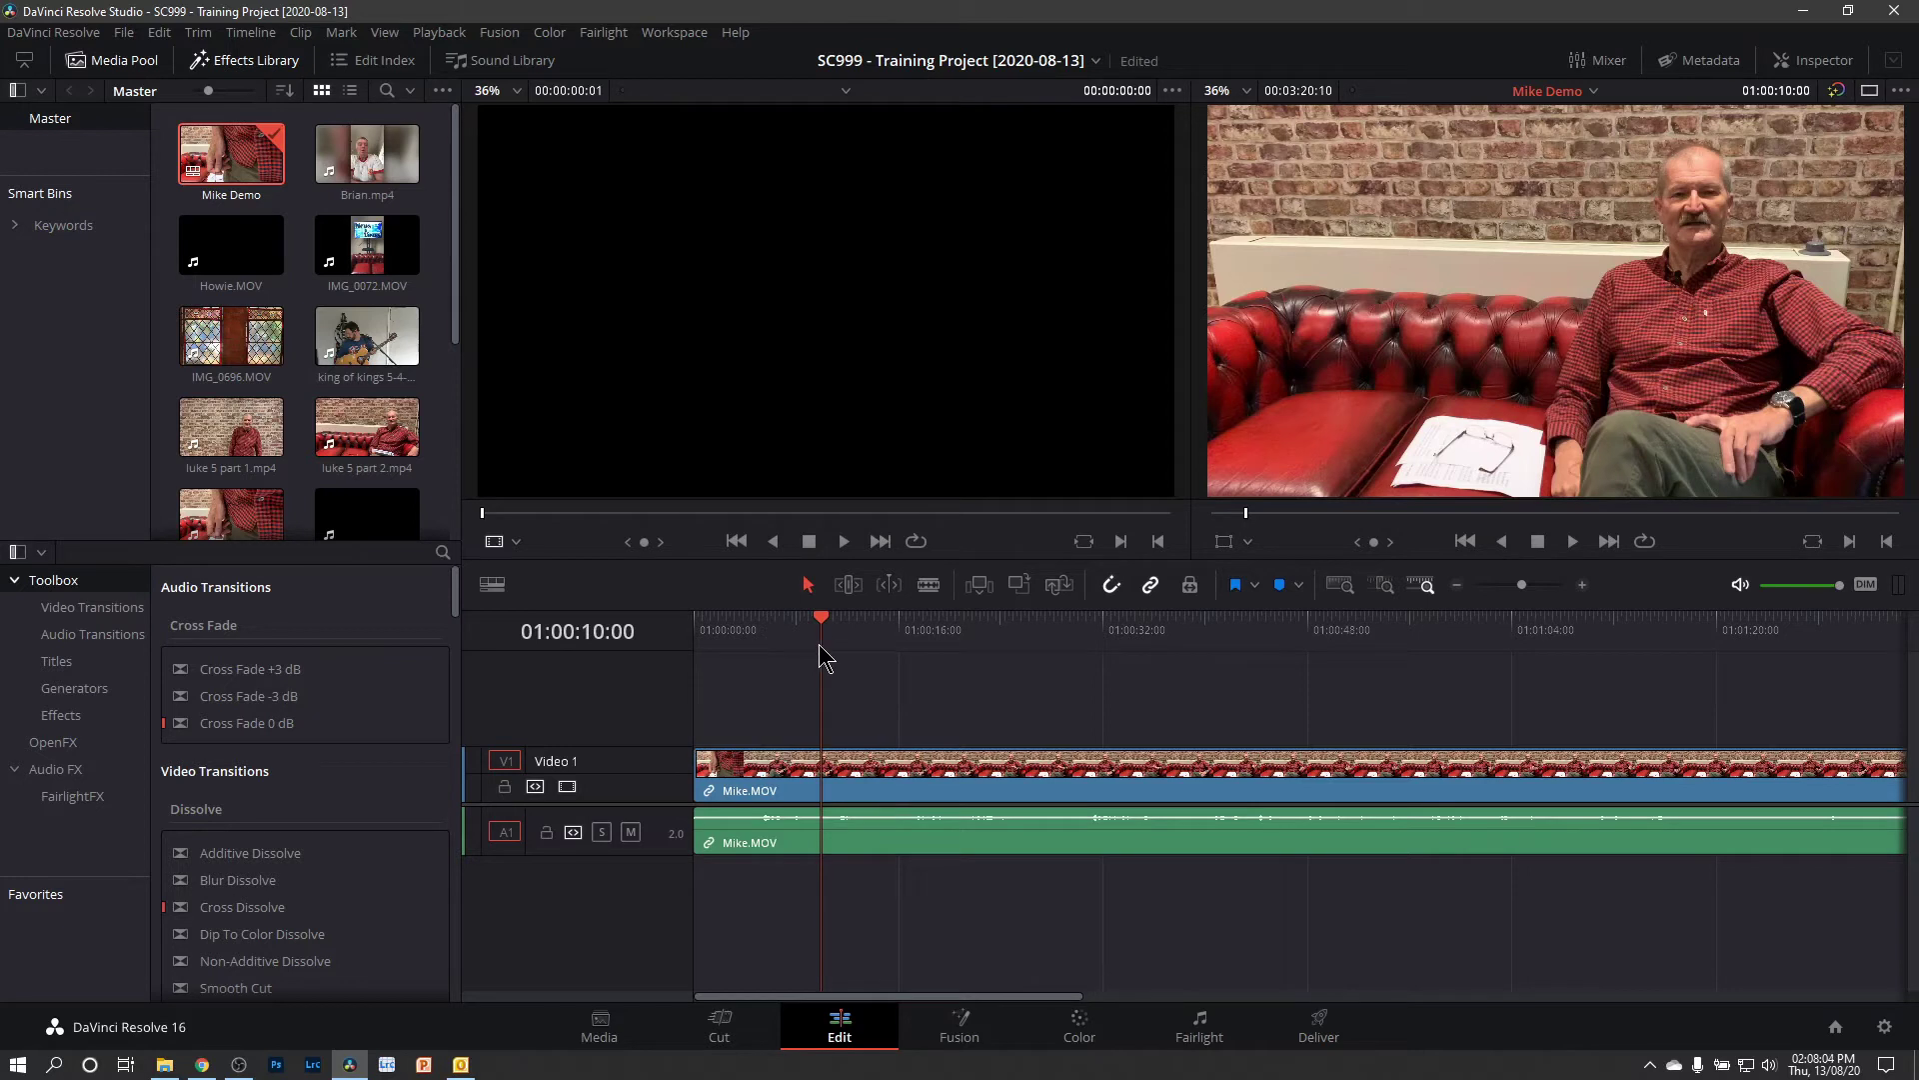
{"action": "left_click_drag", "start_coordinate": [821, 615], "coordinate": [760, 632]}
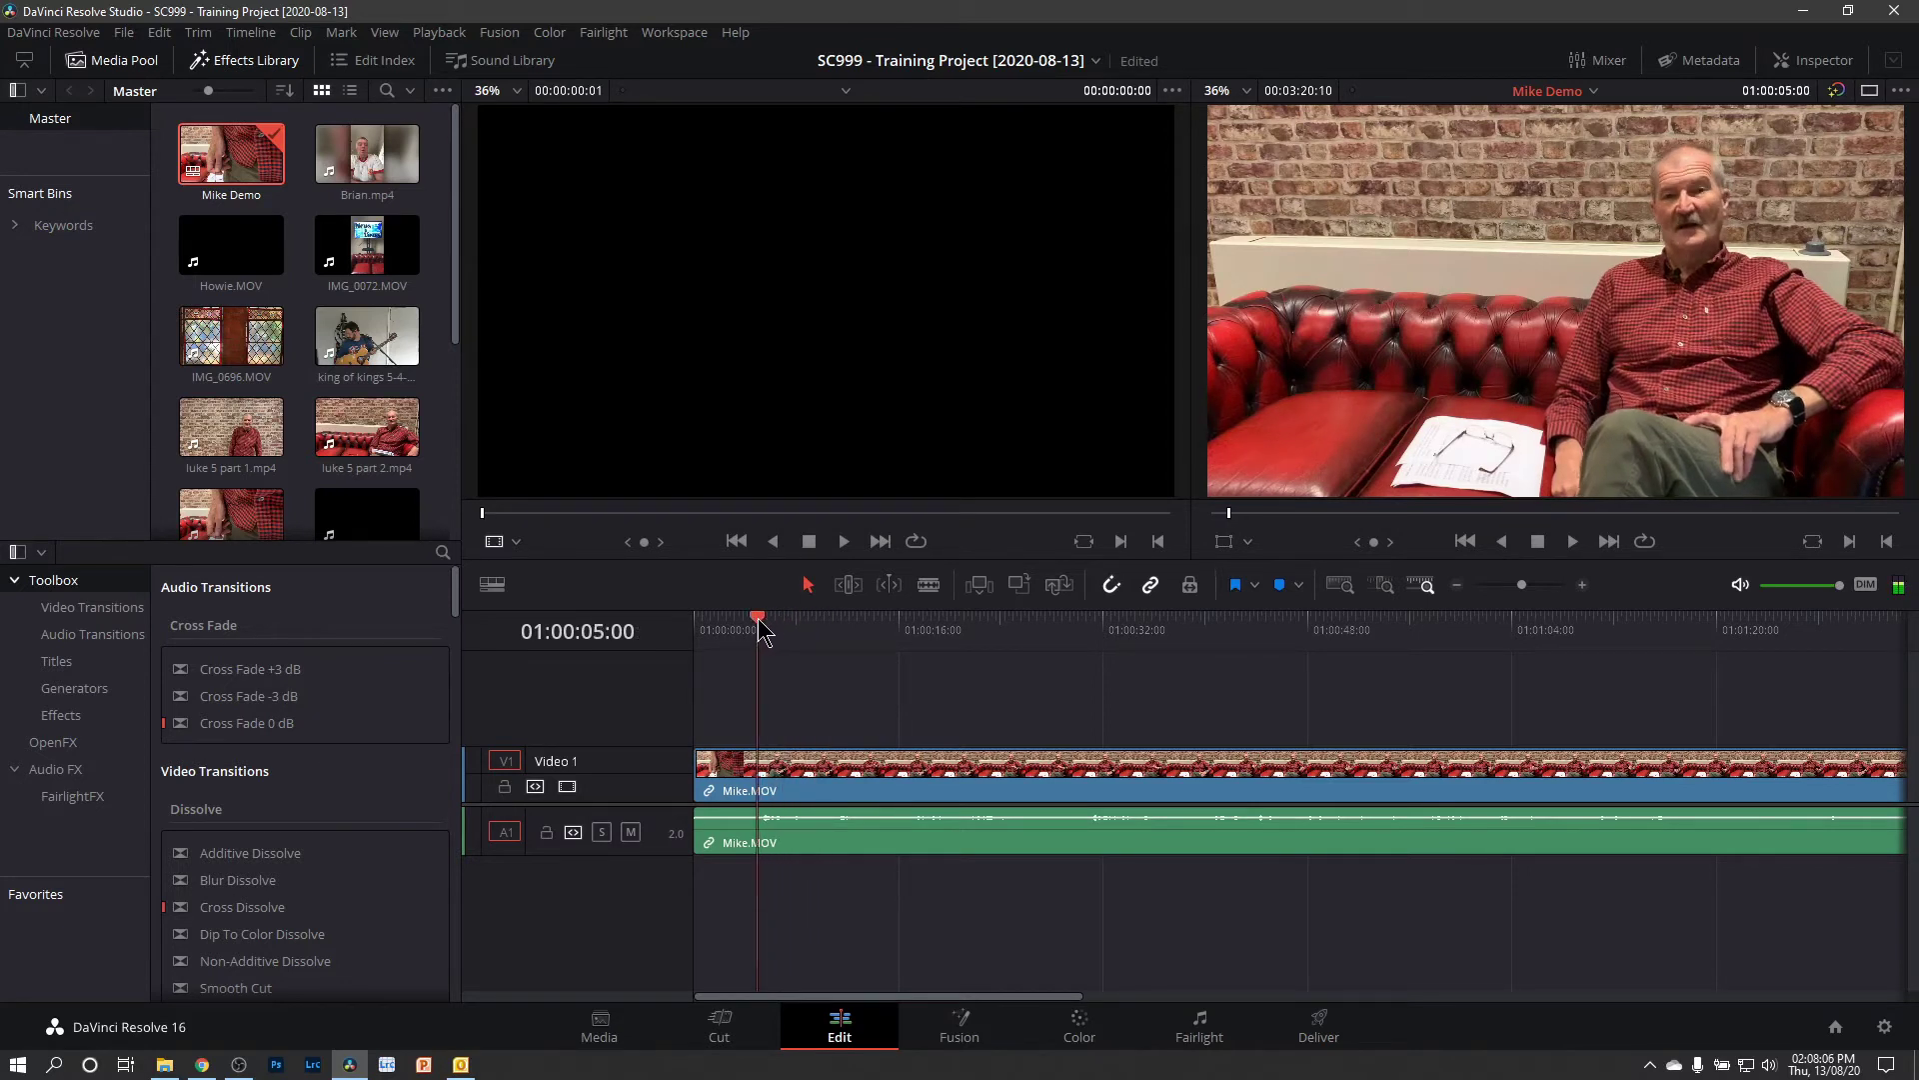
{"action": "left_click_drag", "start_coordinate": [663, 855], "coordinate": [665, 933]}
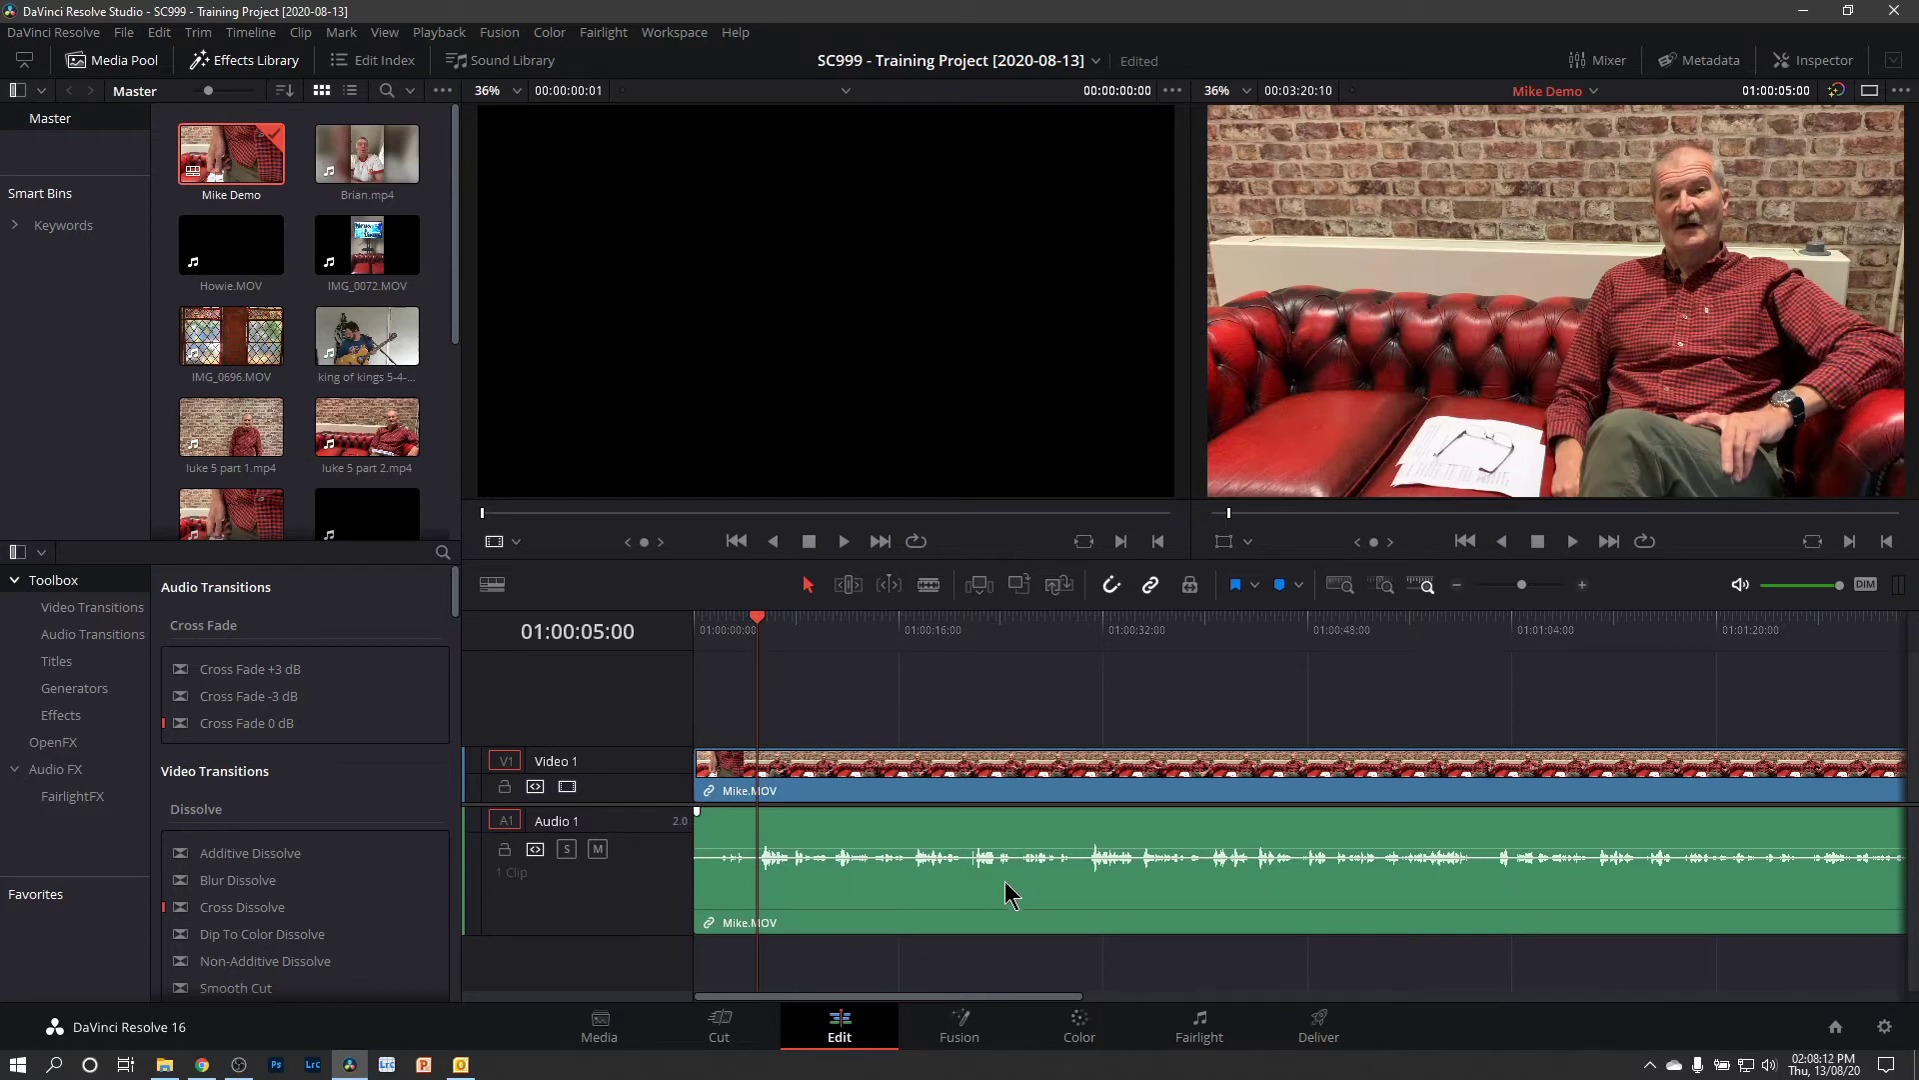
Split the Mike.MOV clip at 01:00:04:19 and ripple delete the short opening piece
{"action": "mouse_move", "coordinate": [765, 620]}
{"action": "left_mouse_down"}
{"action": "mouse_move", "coordinate": [718, 628]}
{"action": "mouse_move", "coordinate": [756, 645]}
{"action": "left_mouse_up"}
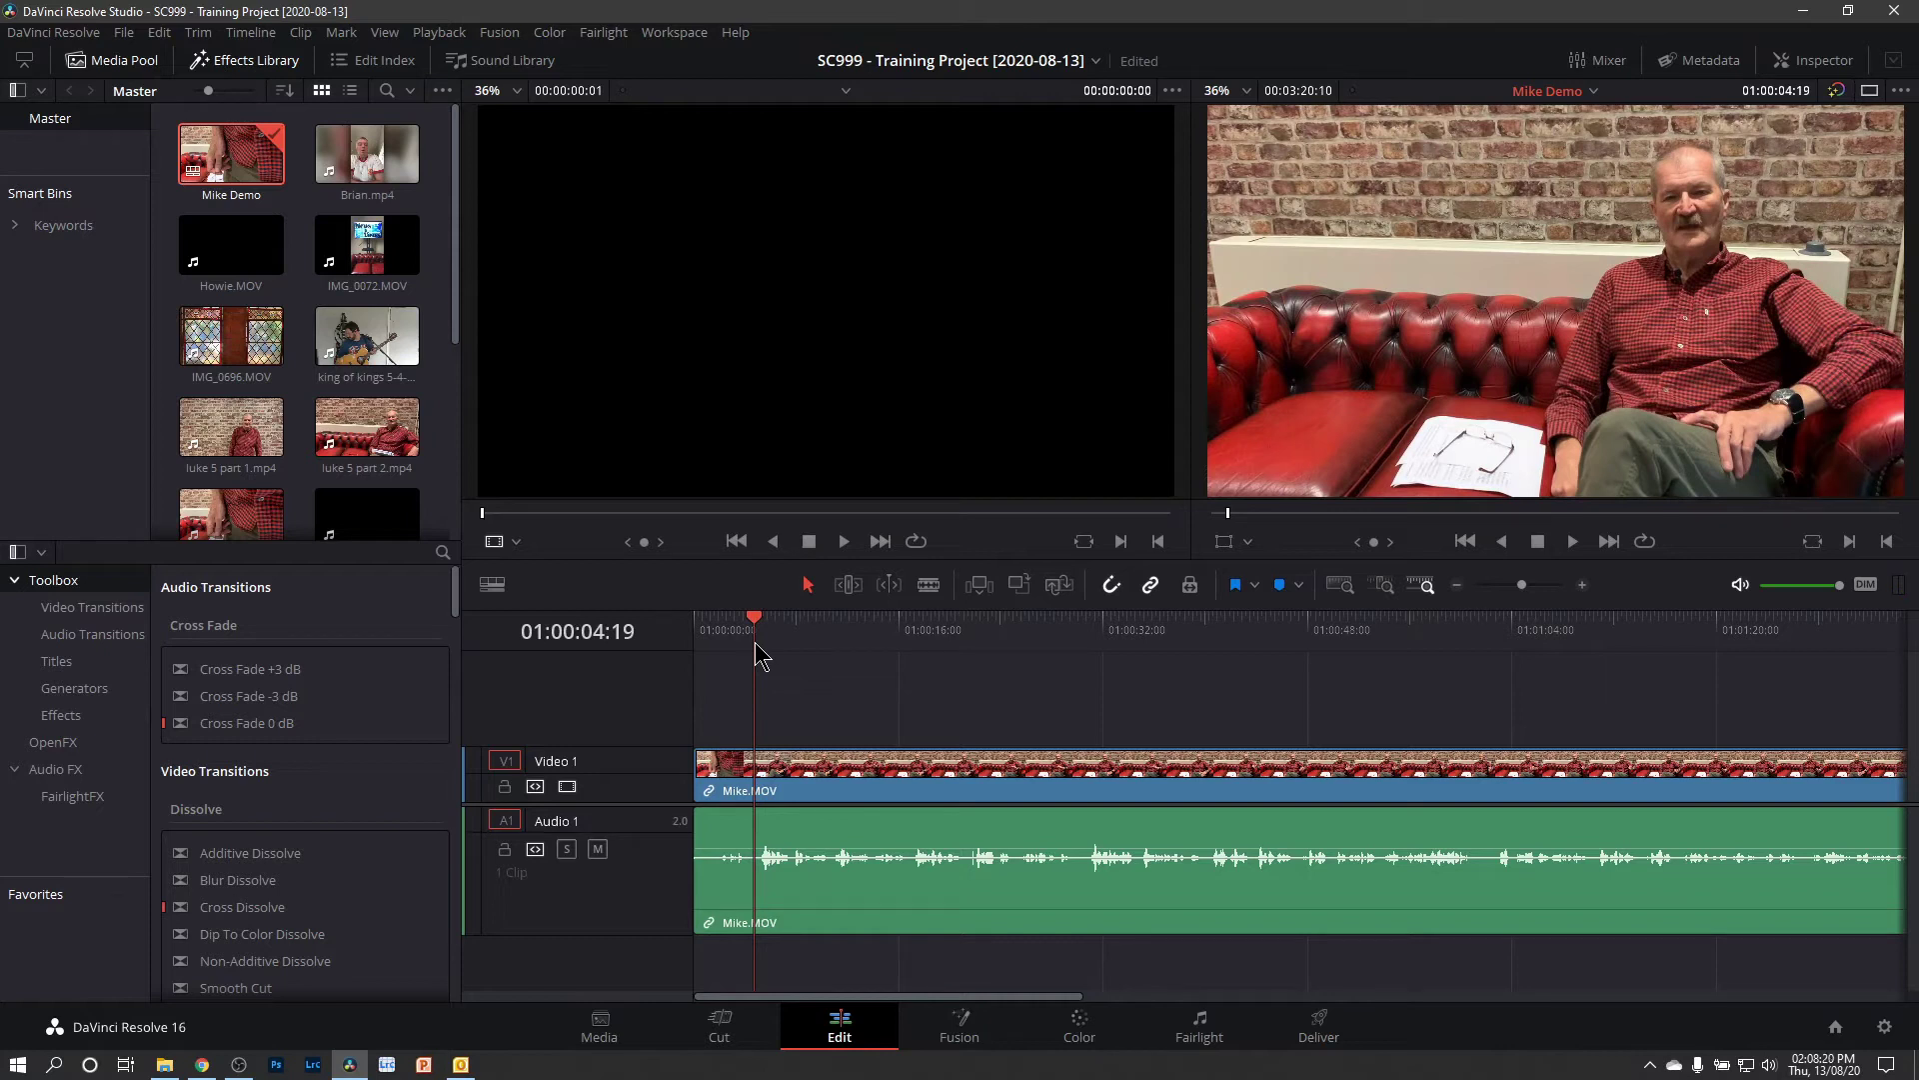
{"action": "left_click_drag", "start_coordinate": [822, 679], "coordinate": [860, 909]}
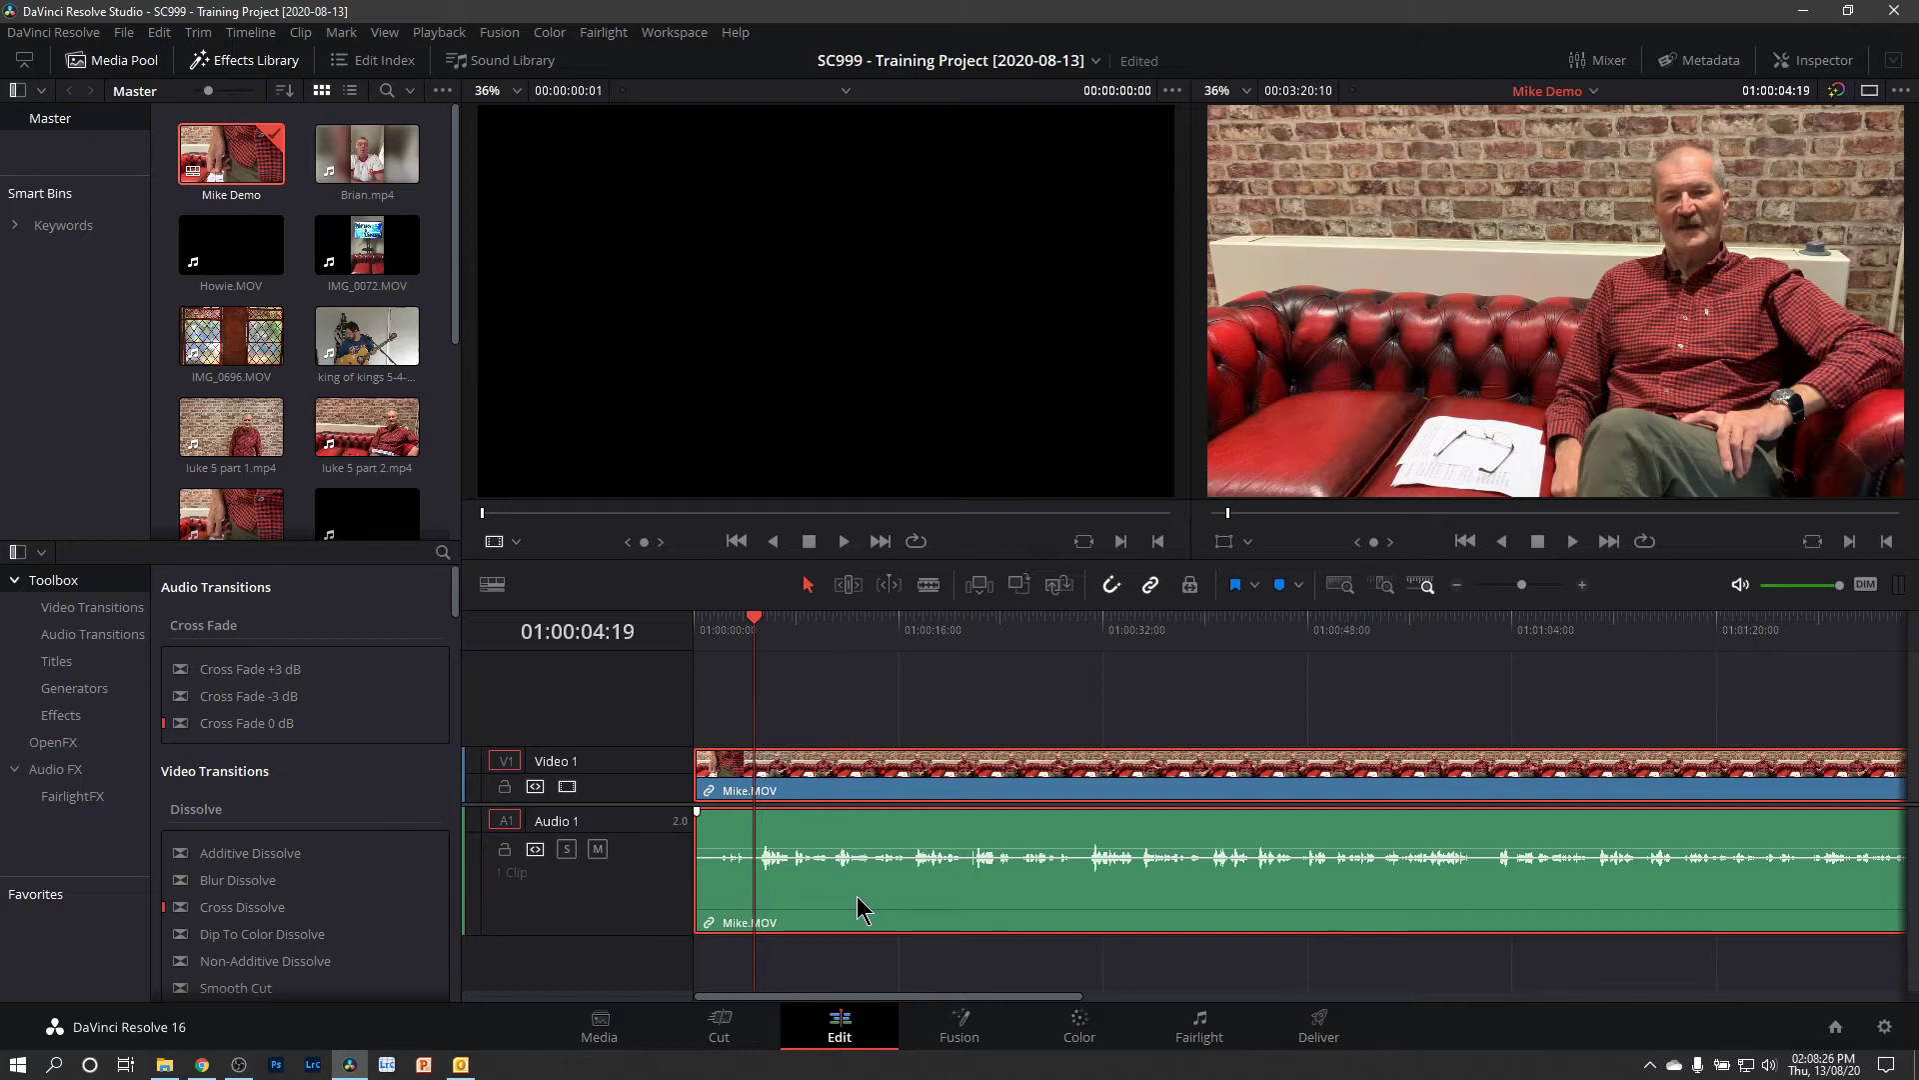
{"action": "key", "text": "ctrl+b"}
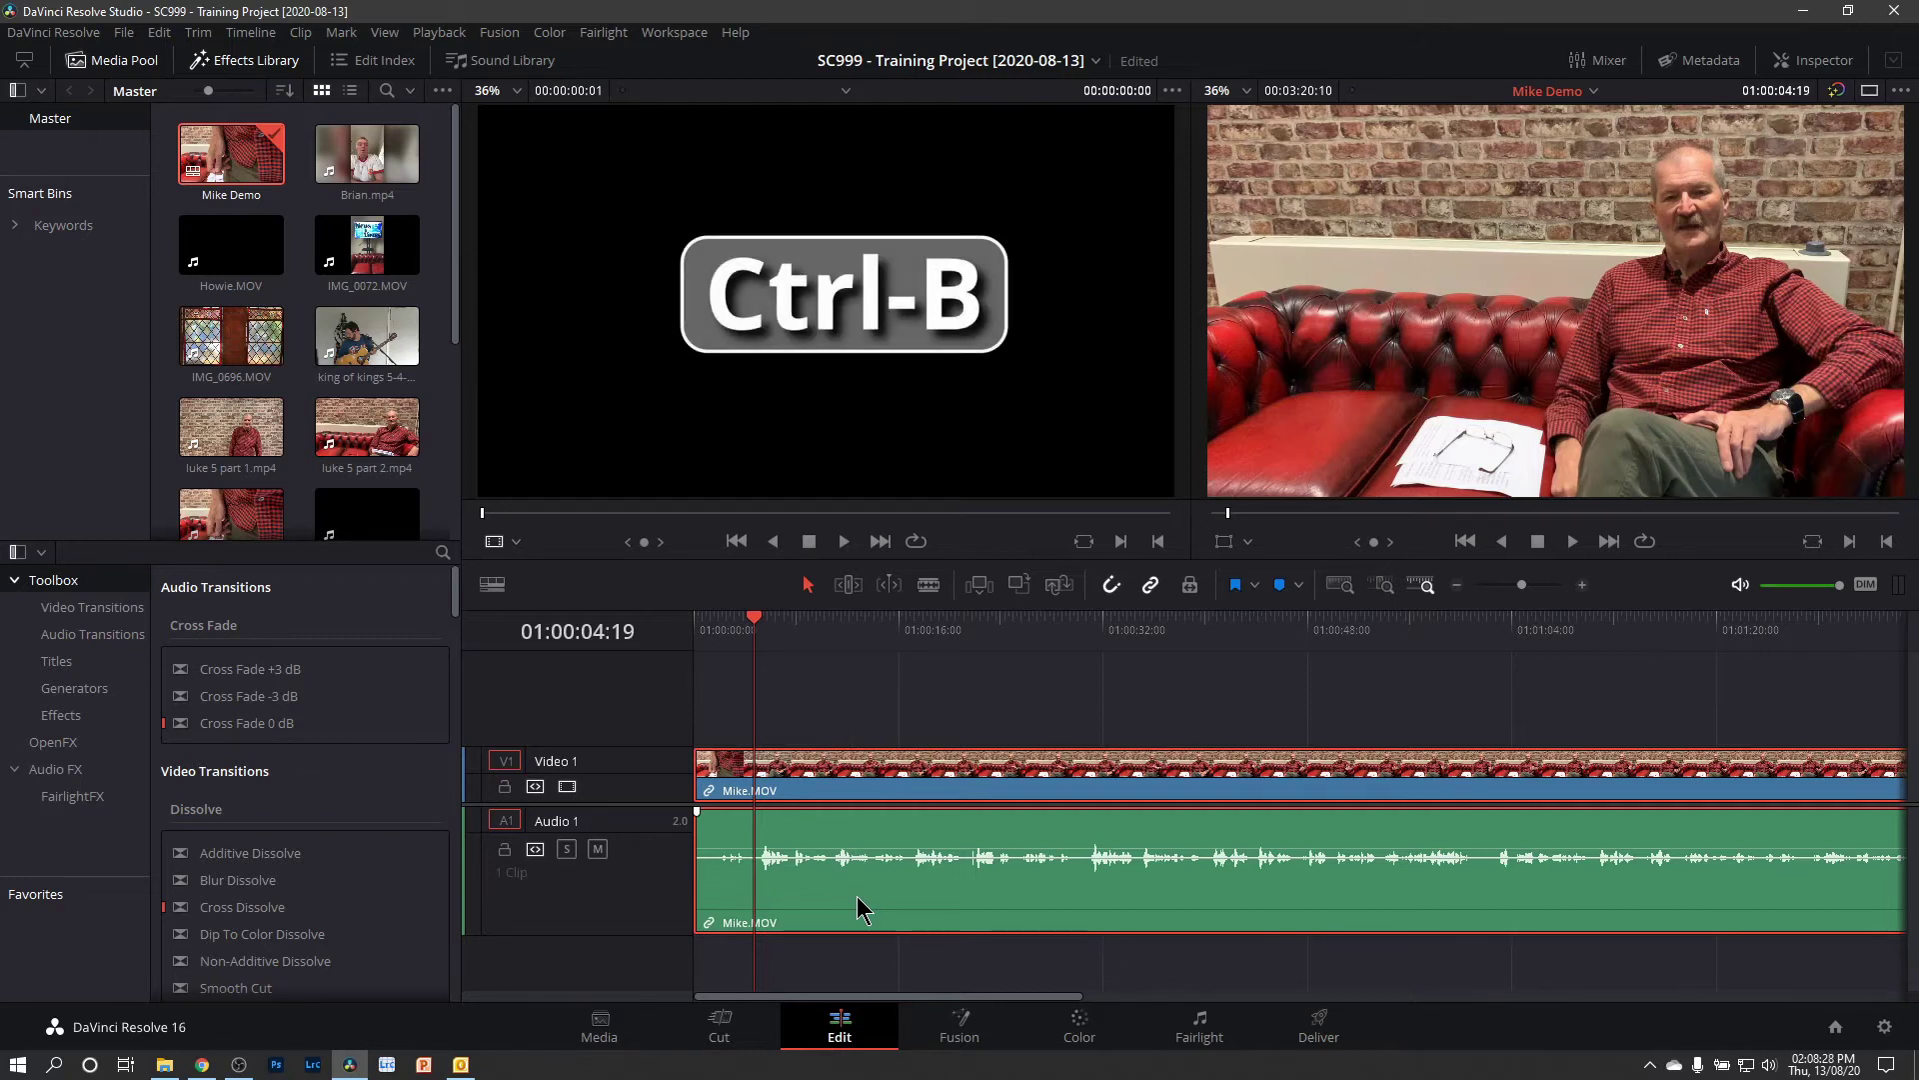
{"action": "key", "text": "ctrl+b"}
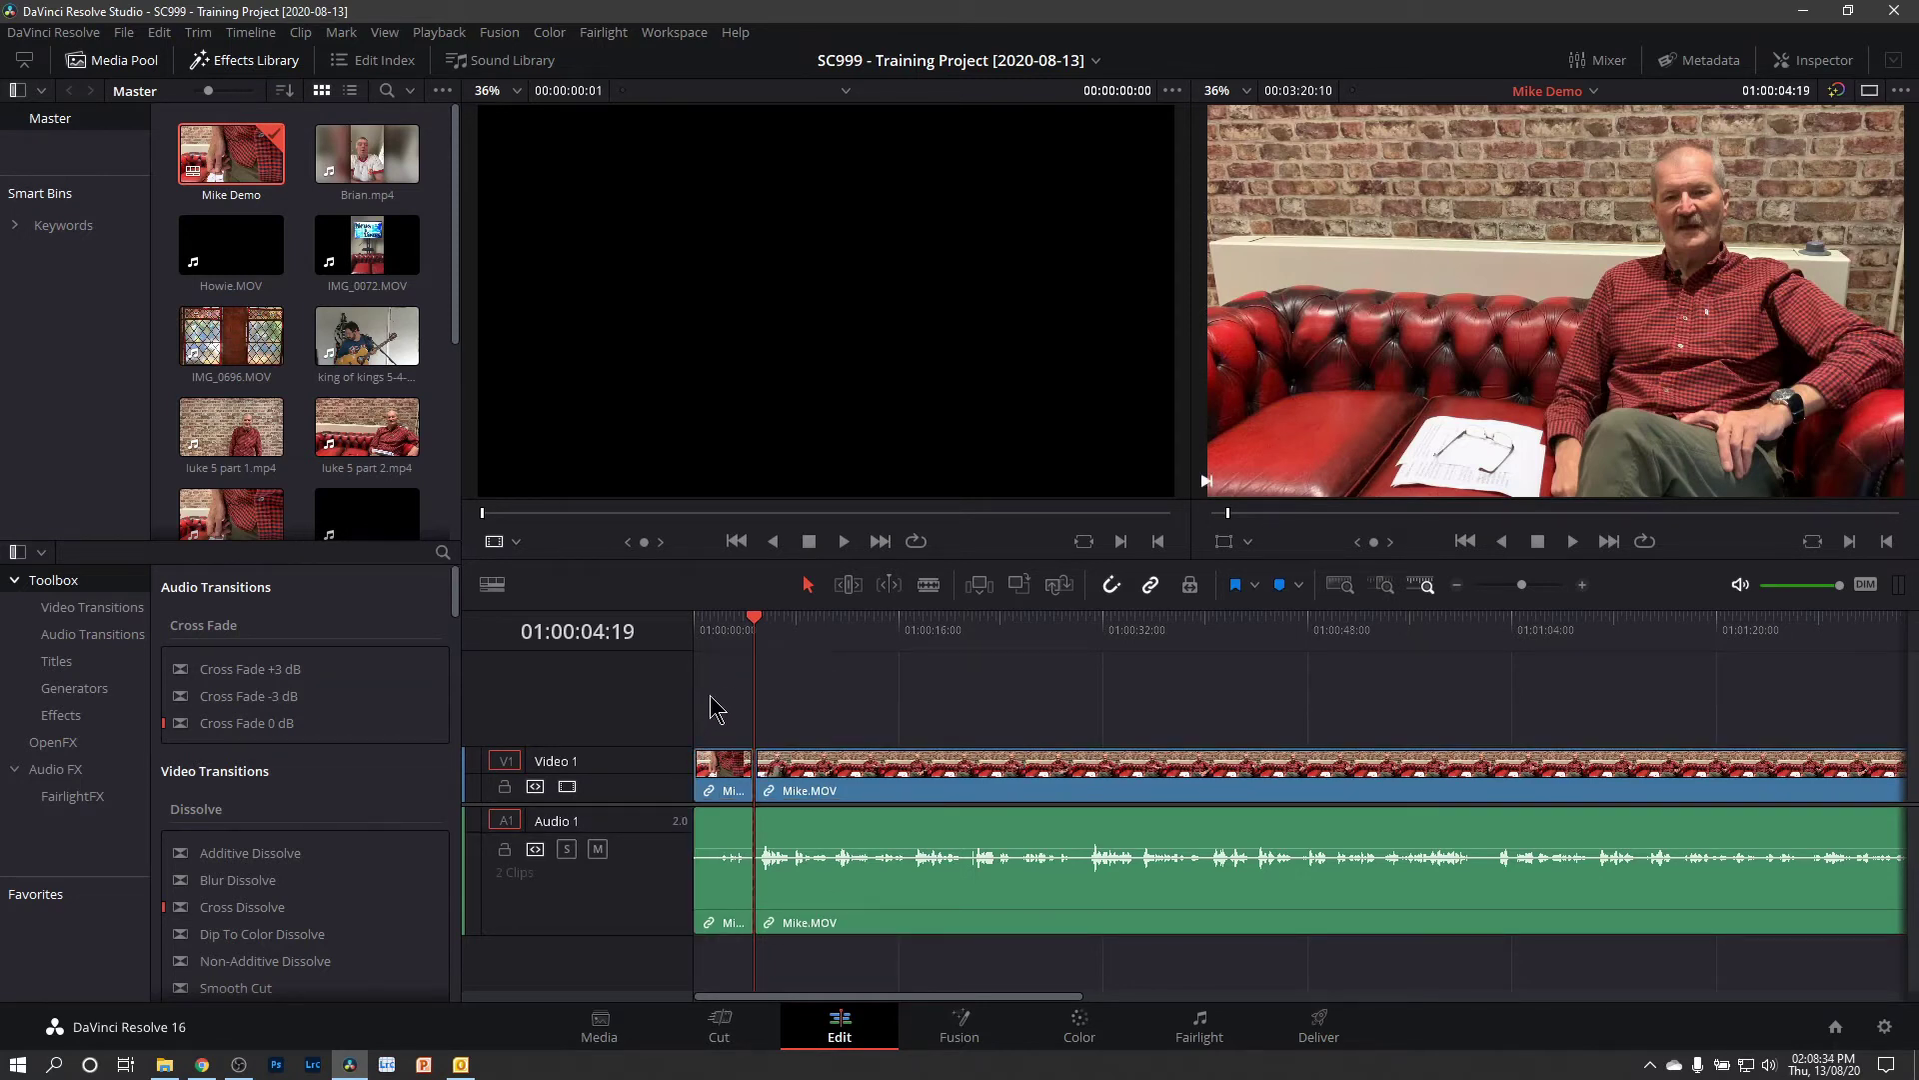
{"action": "left_click_drag", "start_coordinate": [719, 688], "coordinate": [725, 895]}
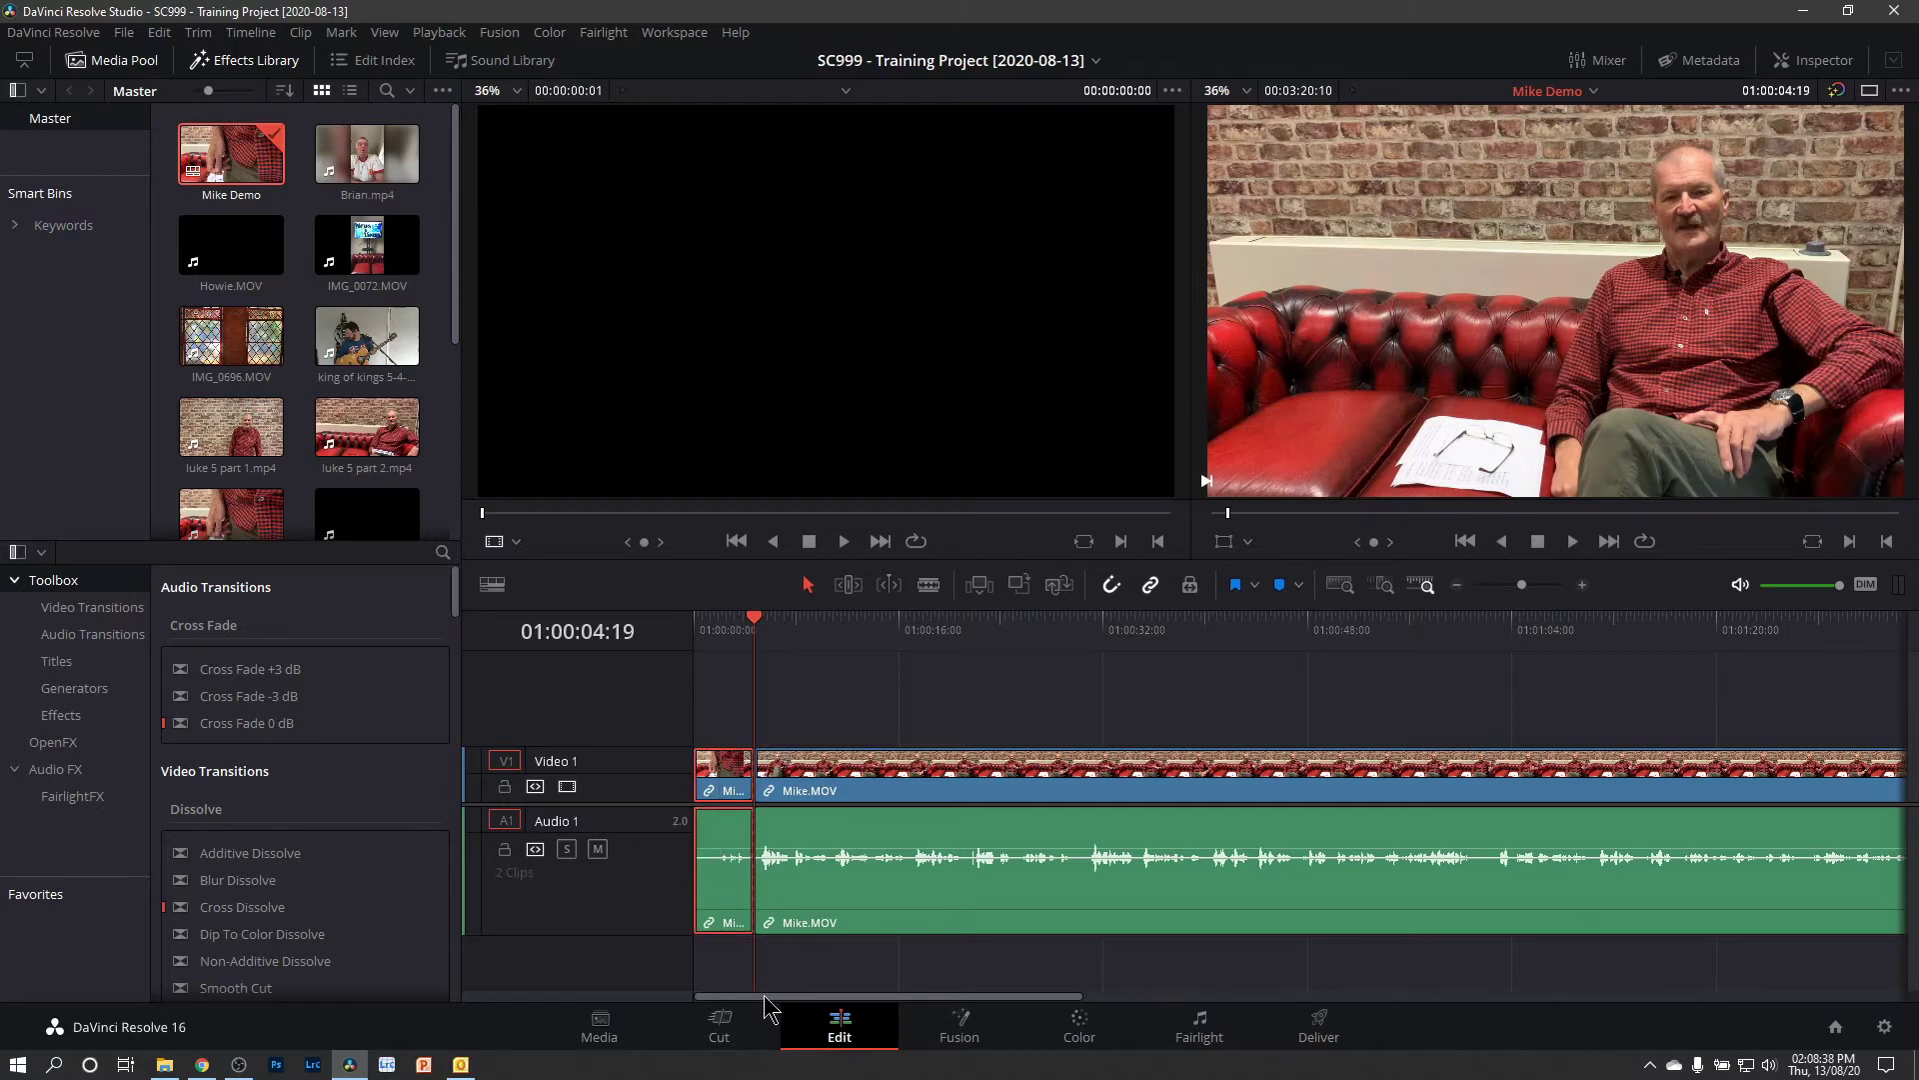
{"action": "key", "text": "shift+BackSpace"}
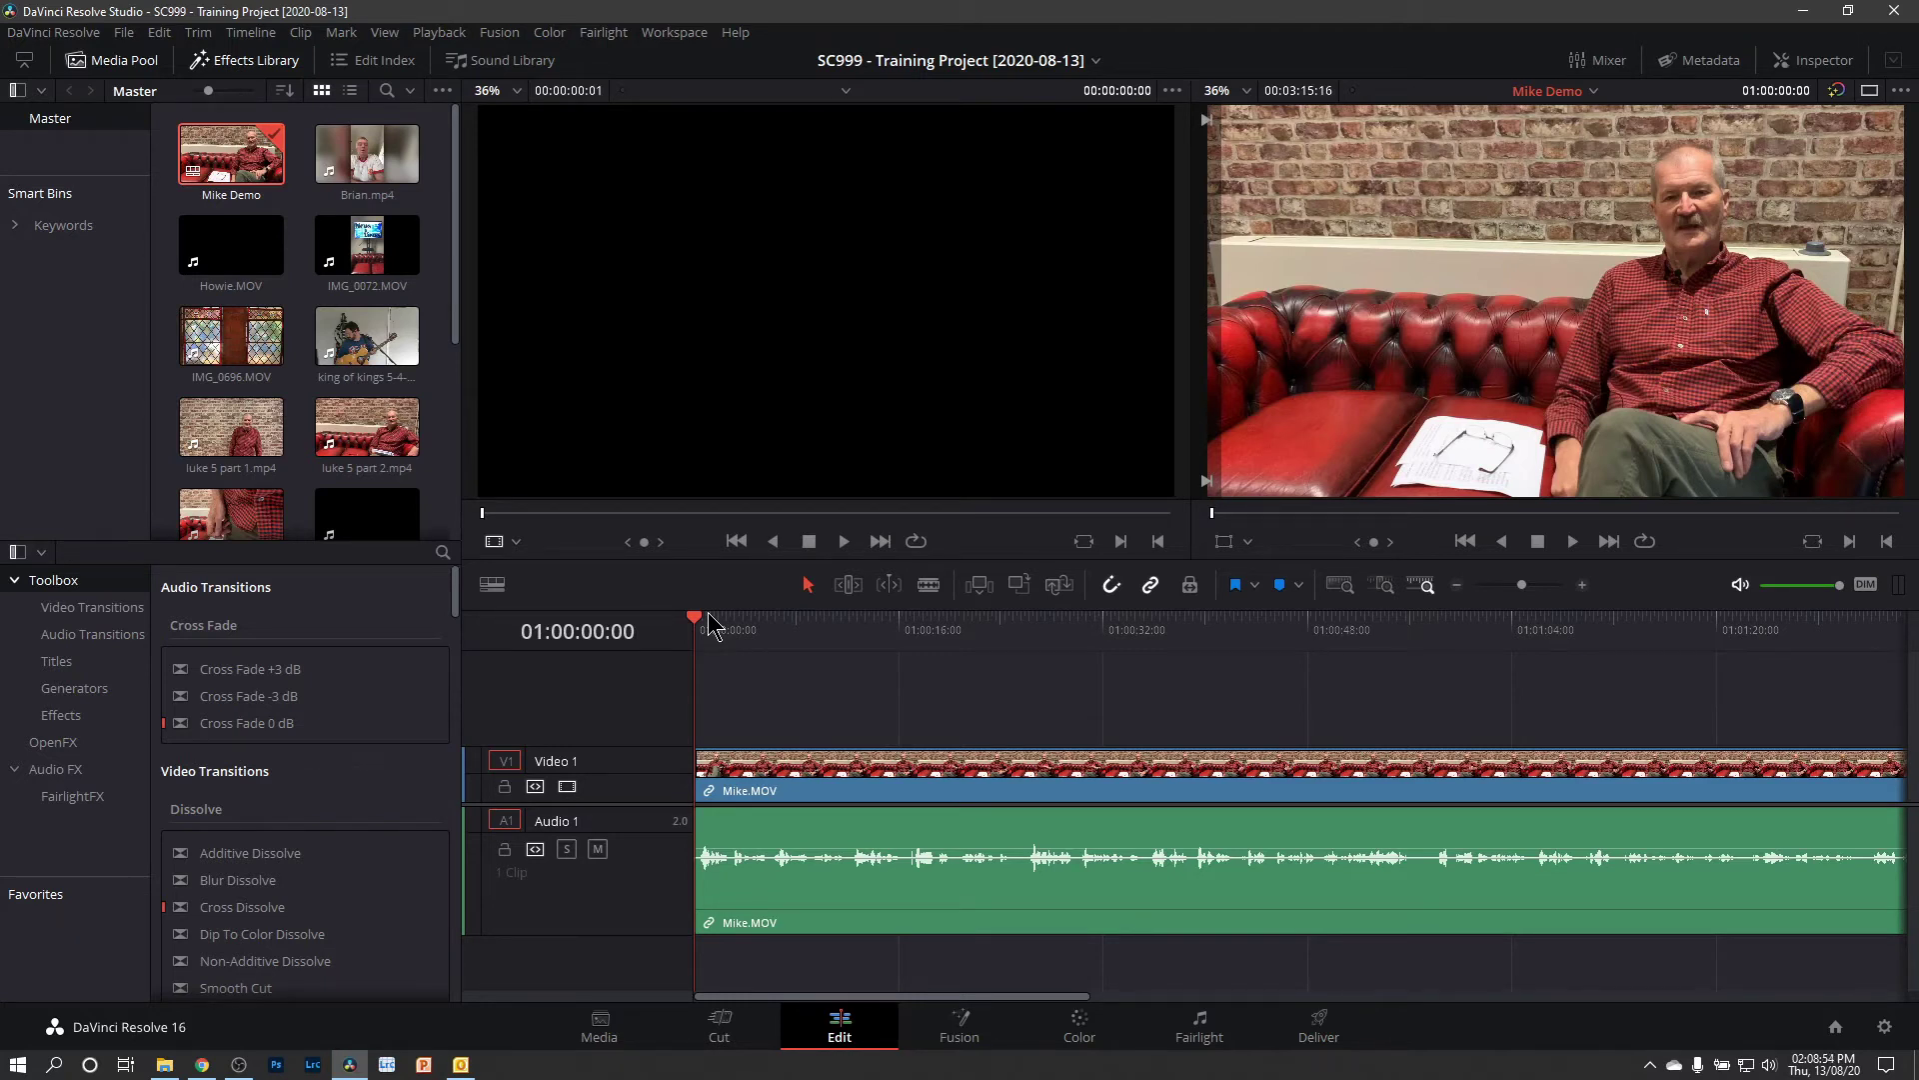
Add short video and audio fade-ins at the start of the Mike.MOV clip and play the opening
{"action": "key", "text": "space"}
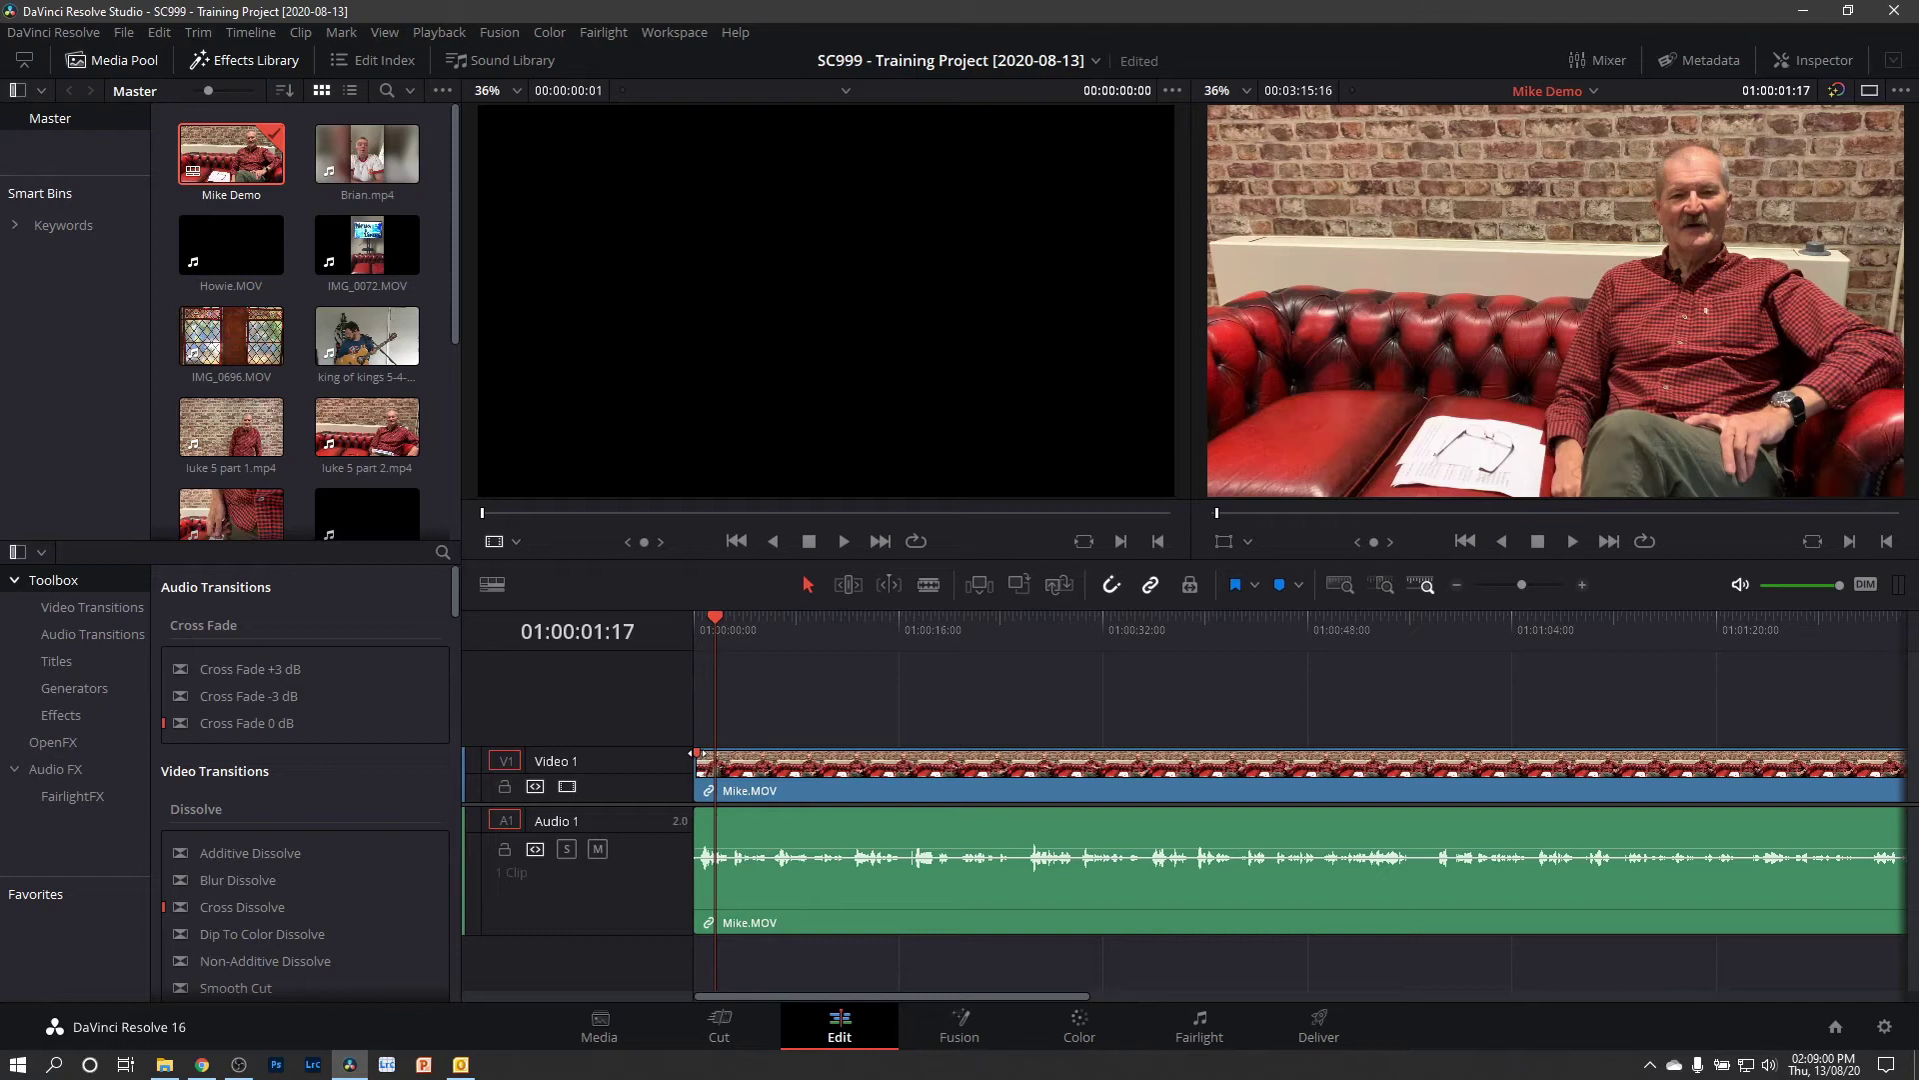
{"action": "left_click_drag", "start_coordinate": [697, 753], "coordinate": [709, 811]}
{"action": "left_click_drag", "start_coordinate": [714, 628], "coordinate": [697, 625]}
{"action": "key", "text": "space"}
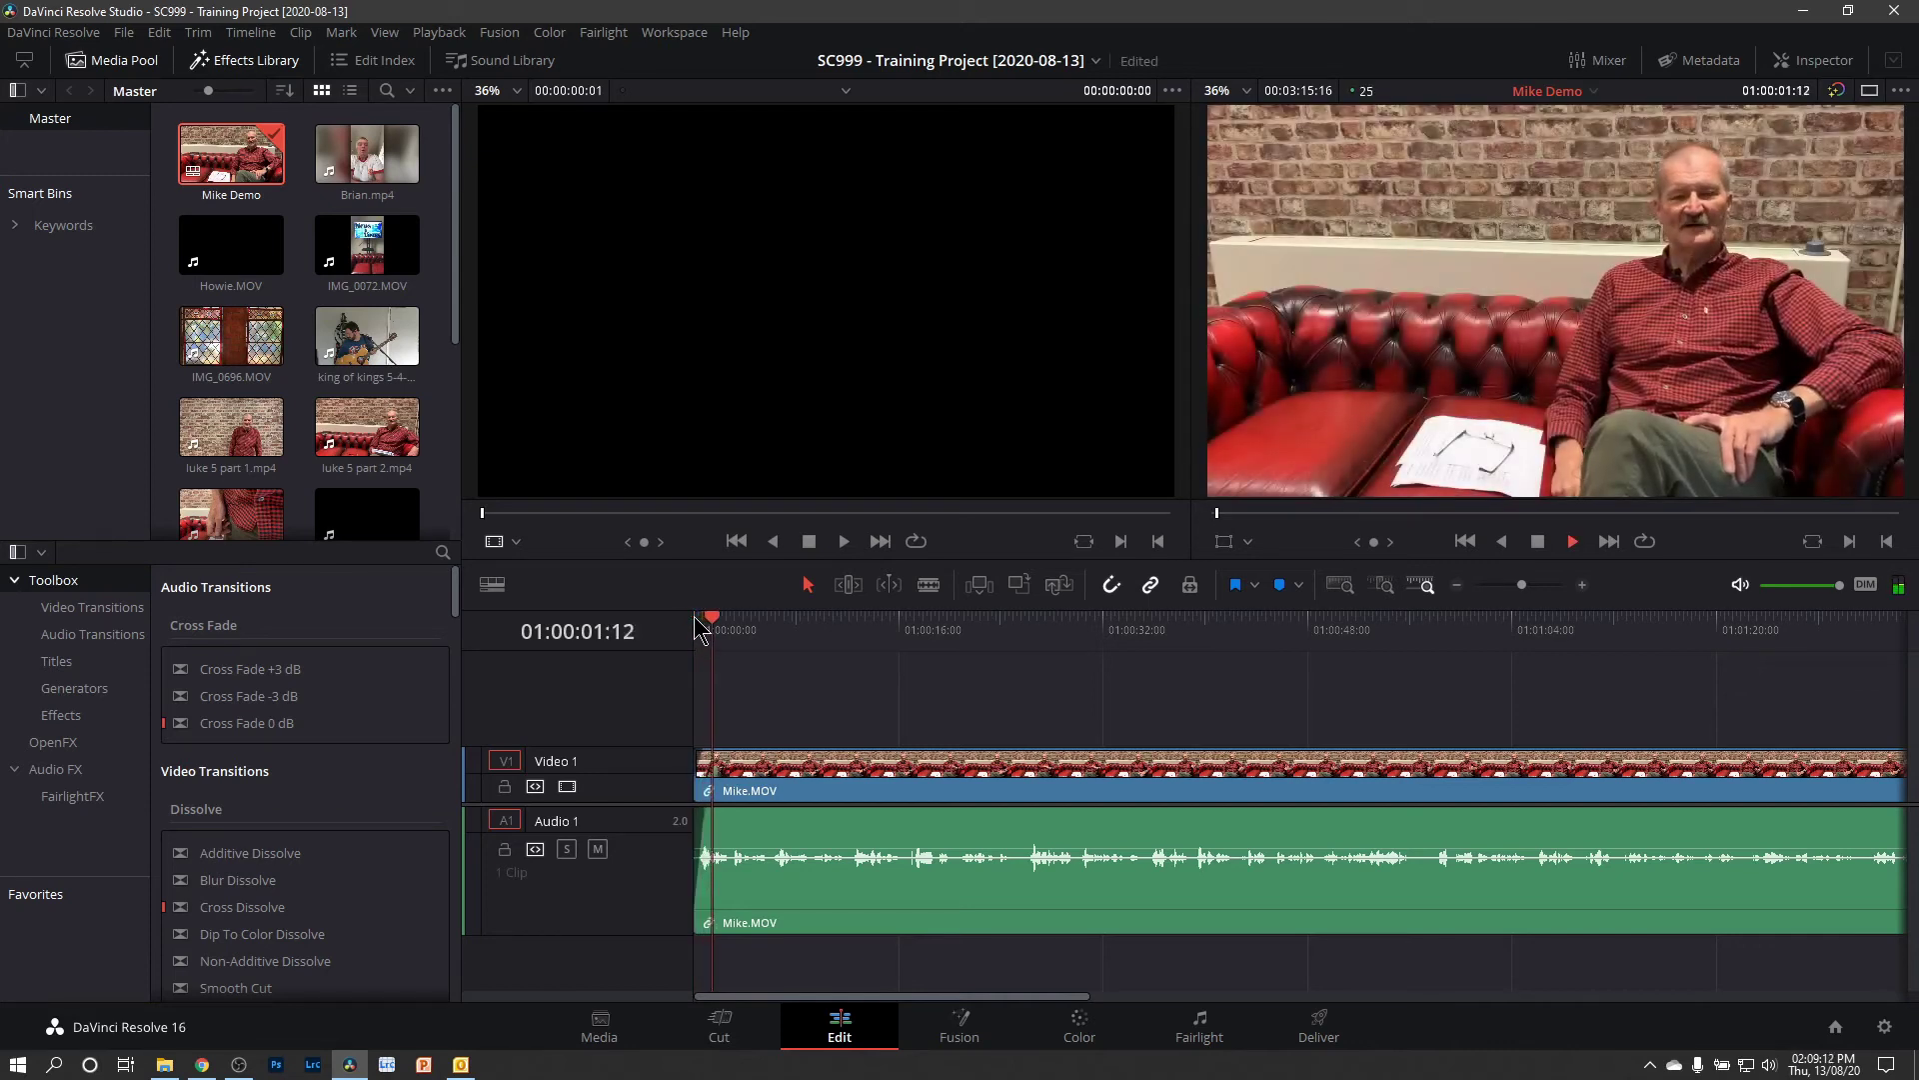
{"action": "key", "text": "space"}
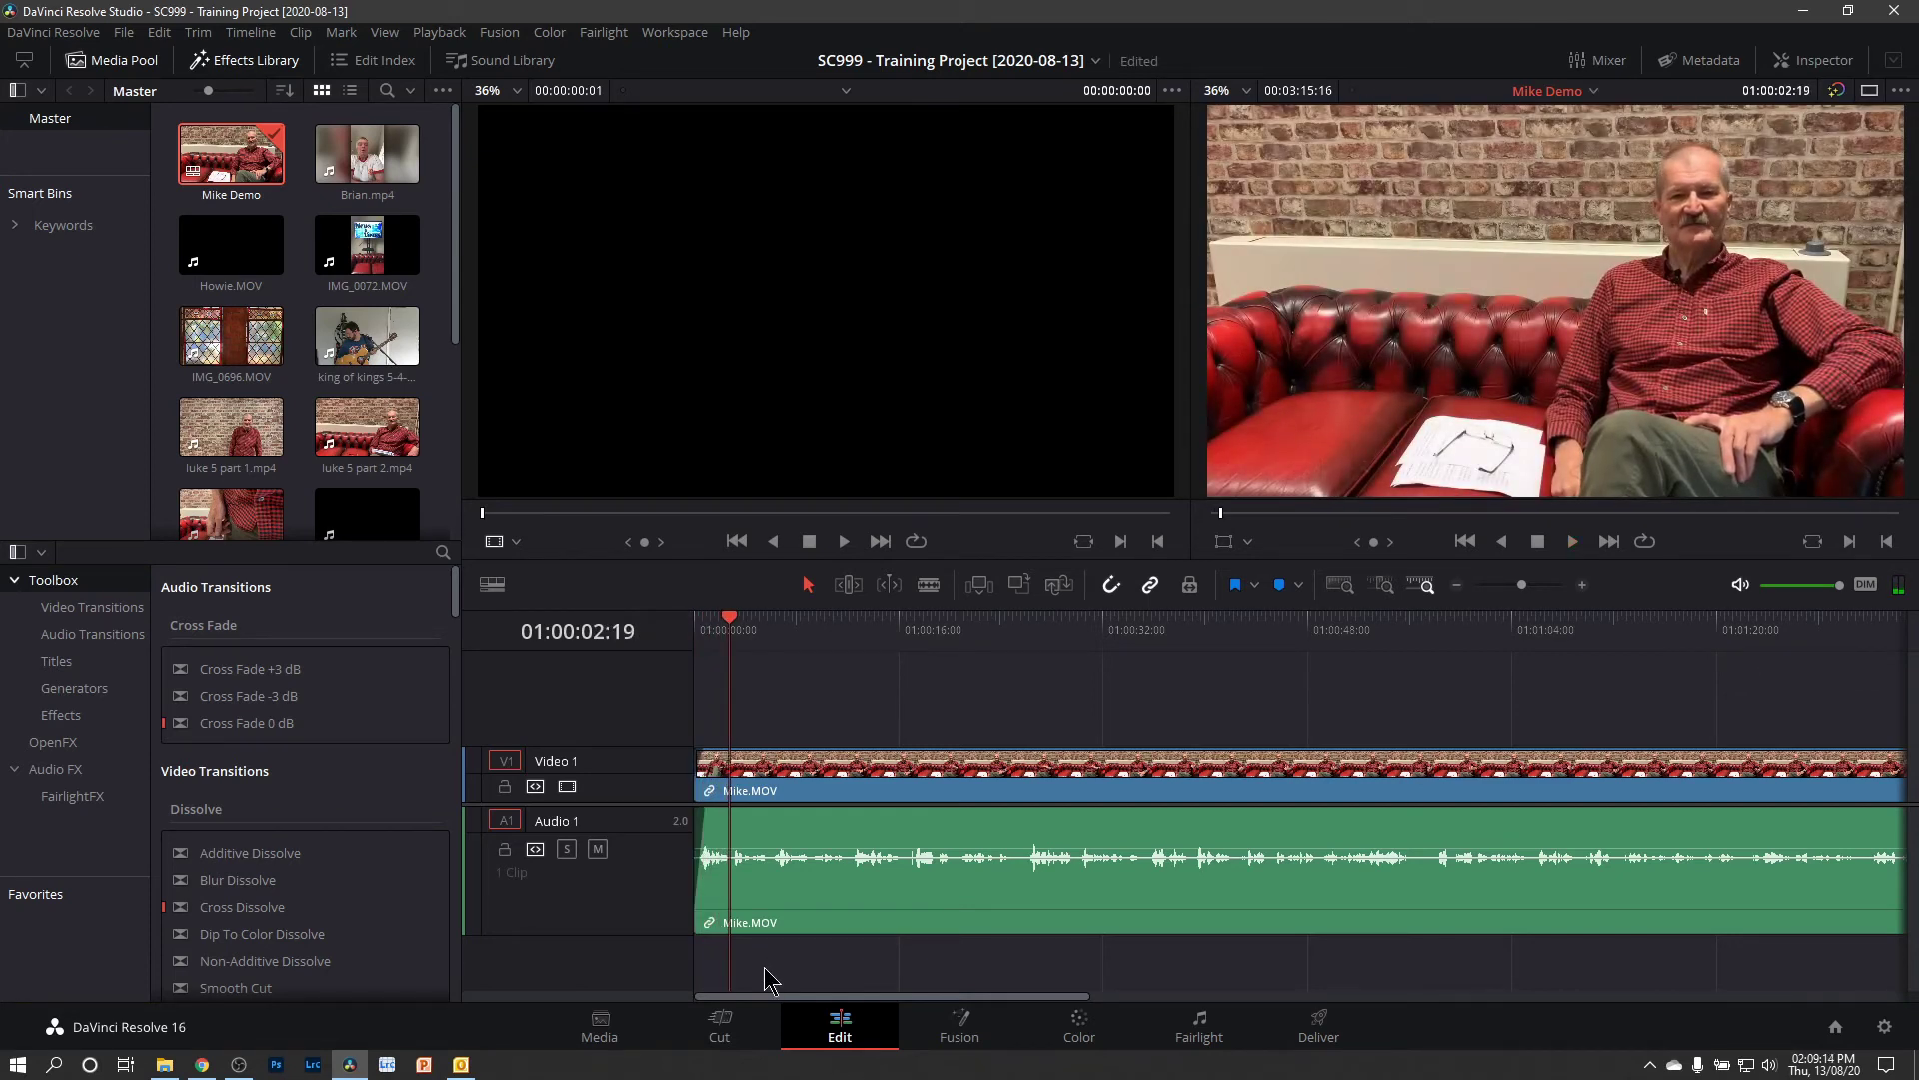
Play the last part of the Mike.MOV clip and place the playhead at 01:03:04:23, before the man gets up
{"action": "left_click_drag", "start_coordinate": [748, 1003], "coordinate": [1427, 1016]}
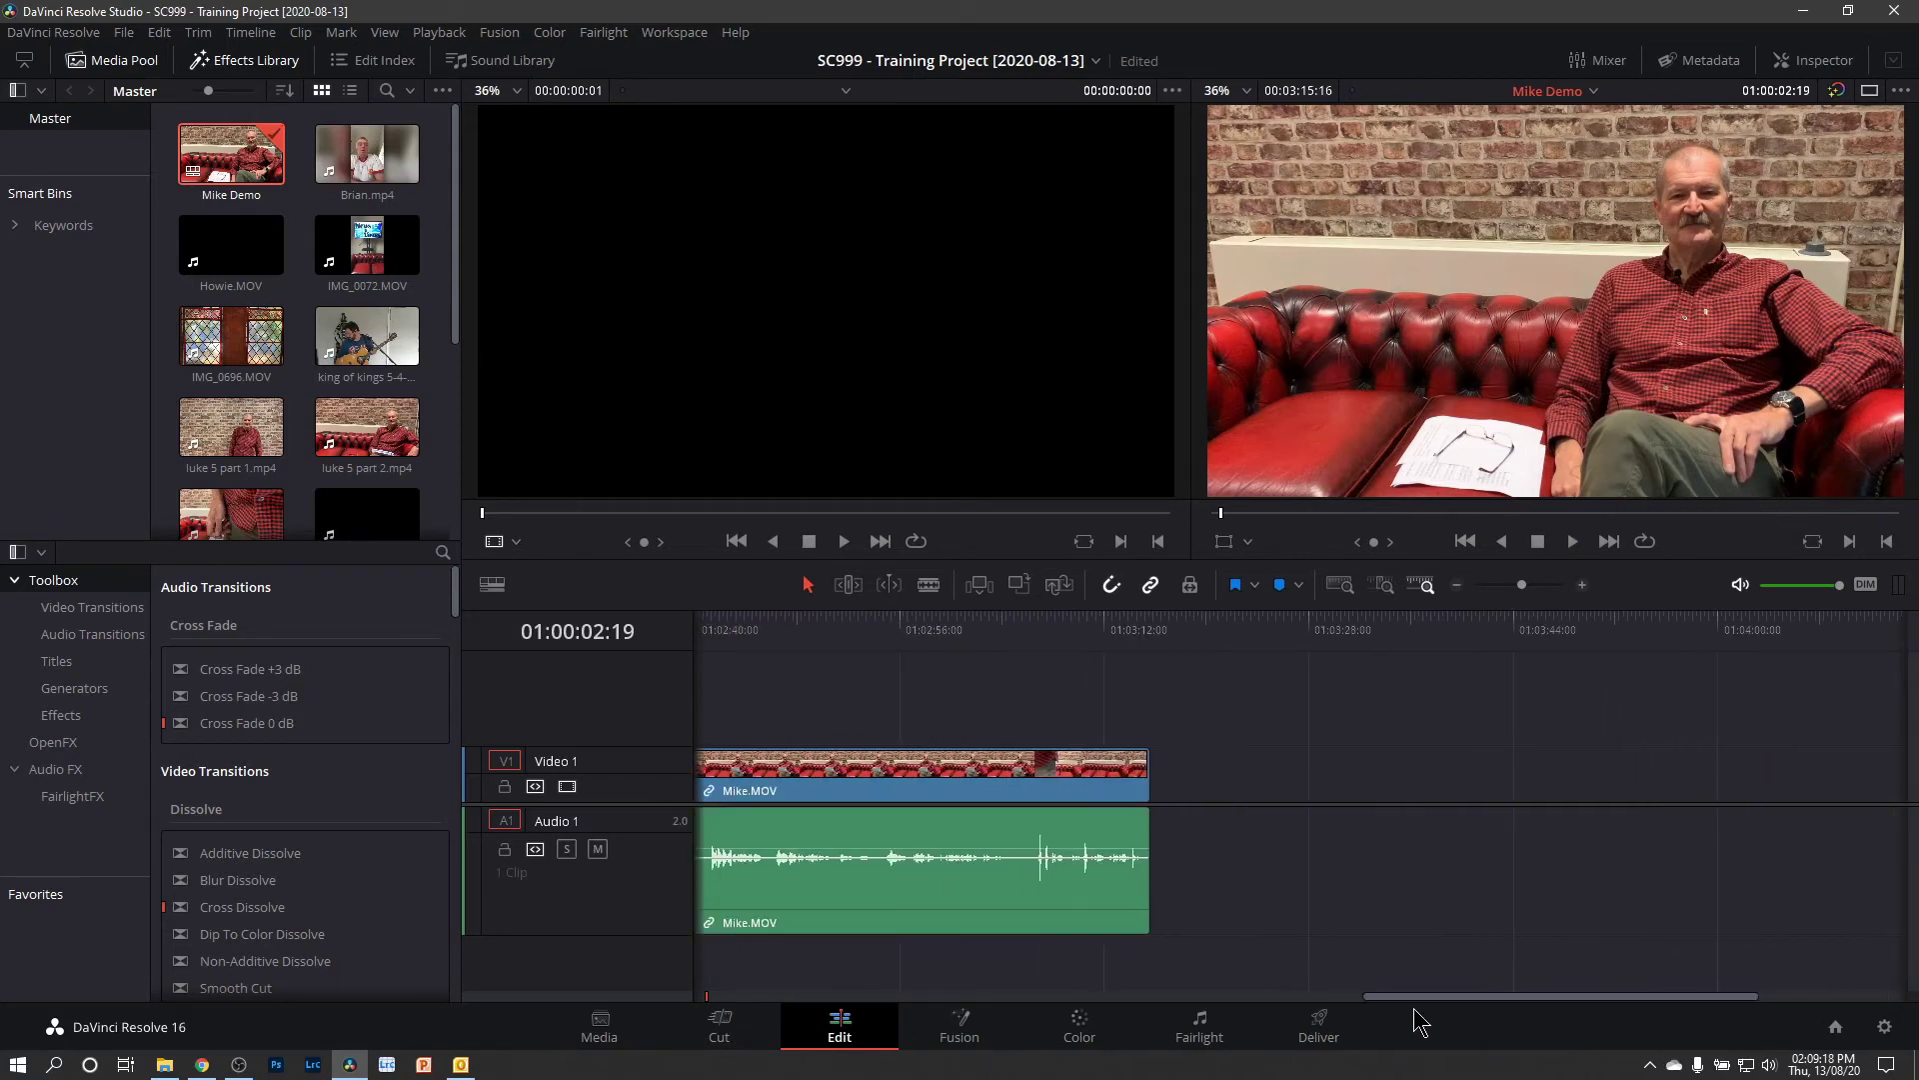
{"action": "left_click", "coordinate": [920, 628]}
{"action": "key", "text": "space"}
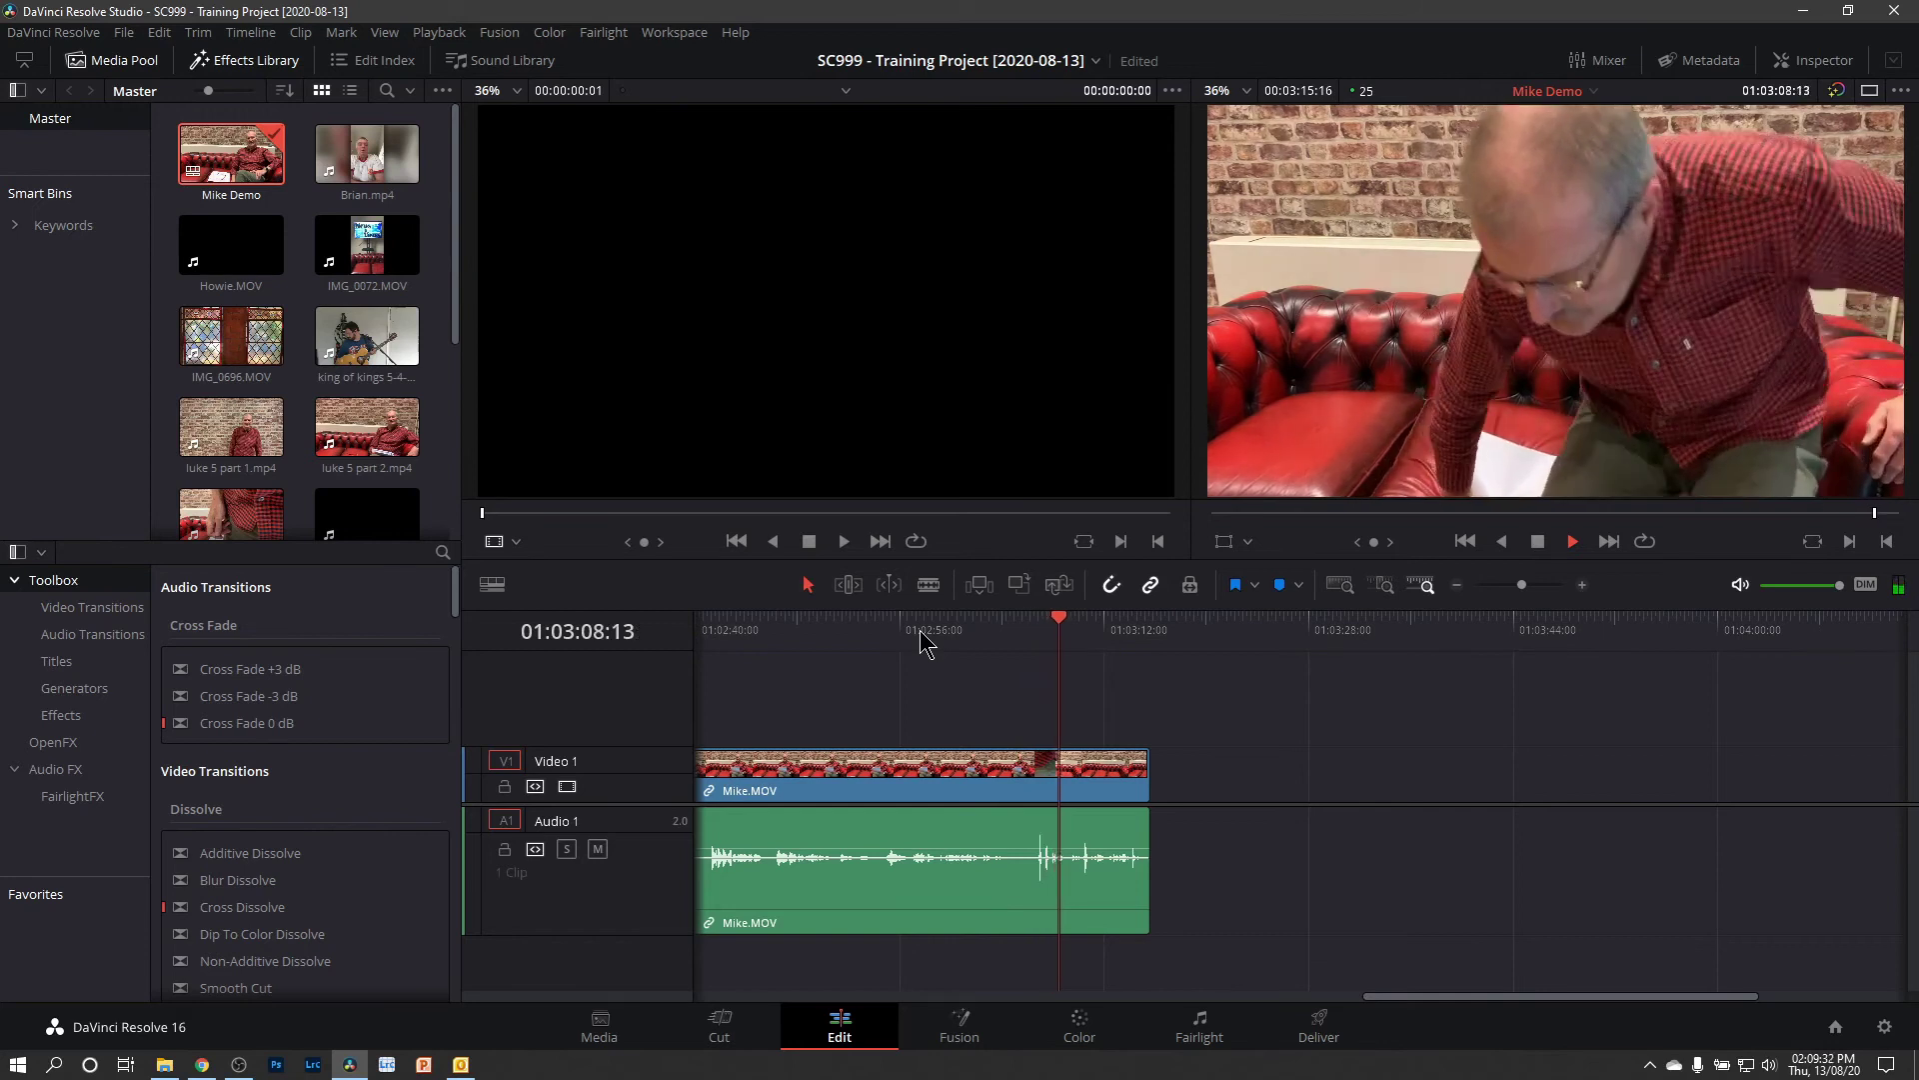
{"action": "key", "text": "space"}
{"action": "left_click_drag", "start_coordinate": [1066, 626], "coordinate": [1016, 631]}
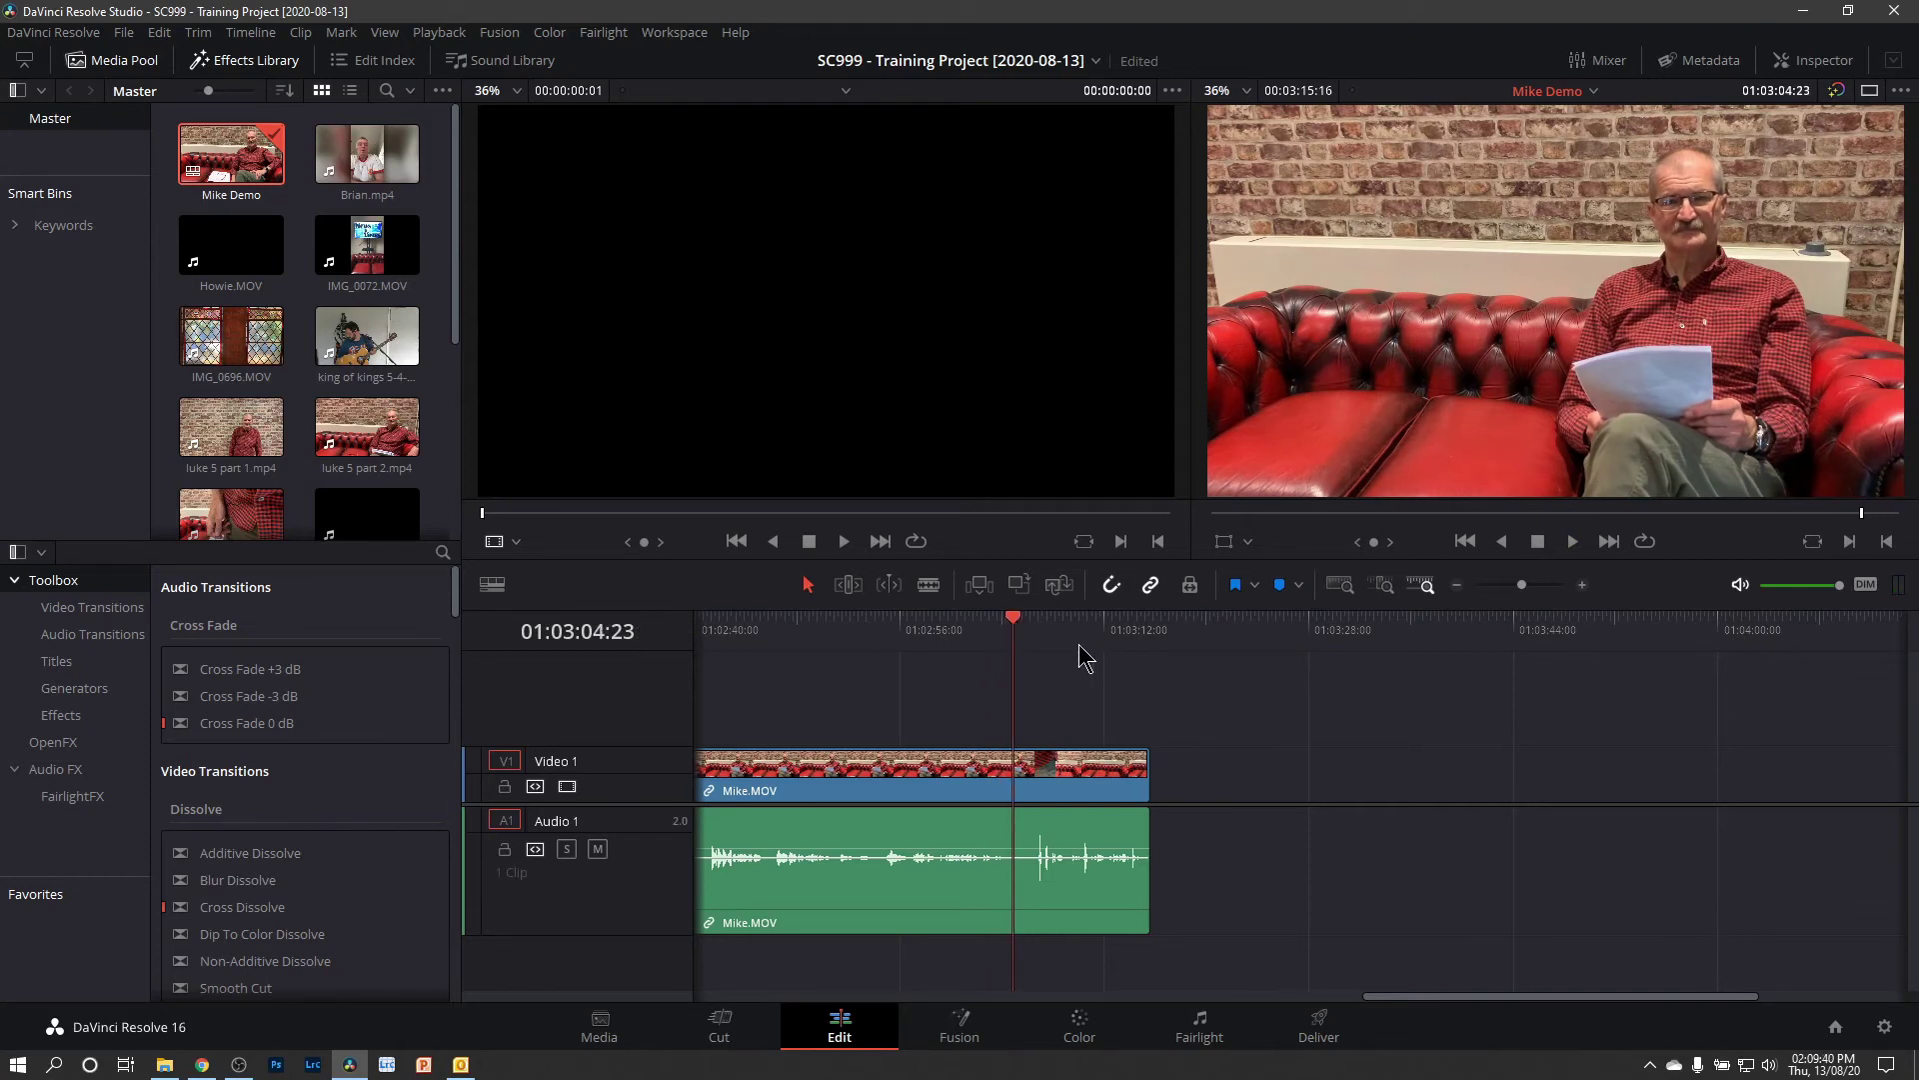
Split the Mike.MOV clip at the playhead and ripple delete the end piece
{"action": "key", "text": "ctrl+b"}
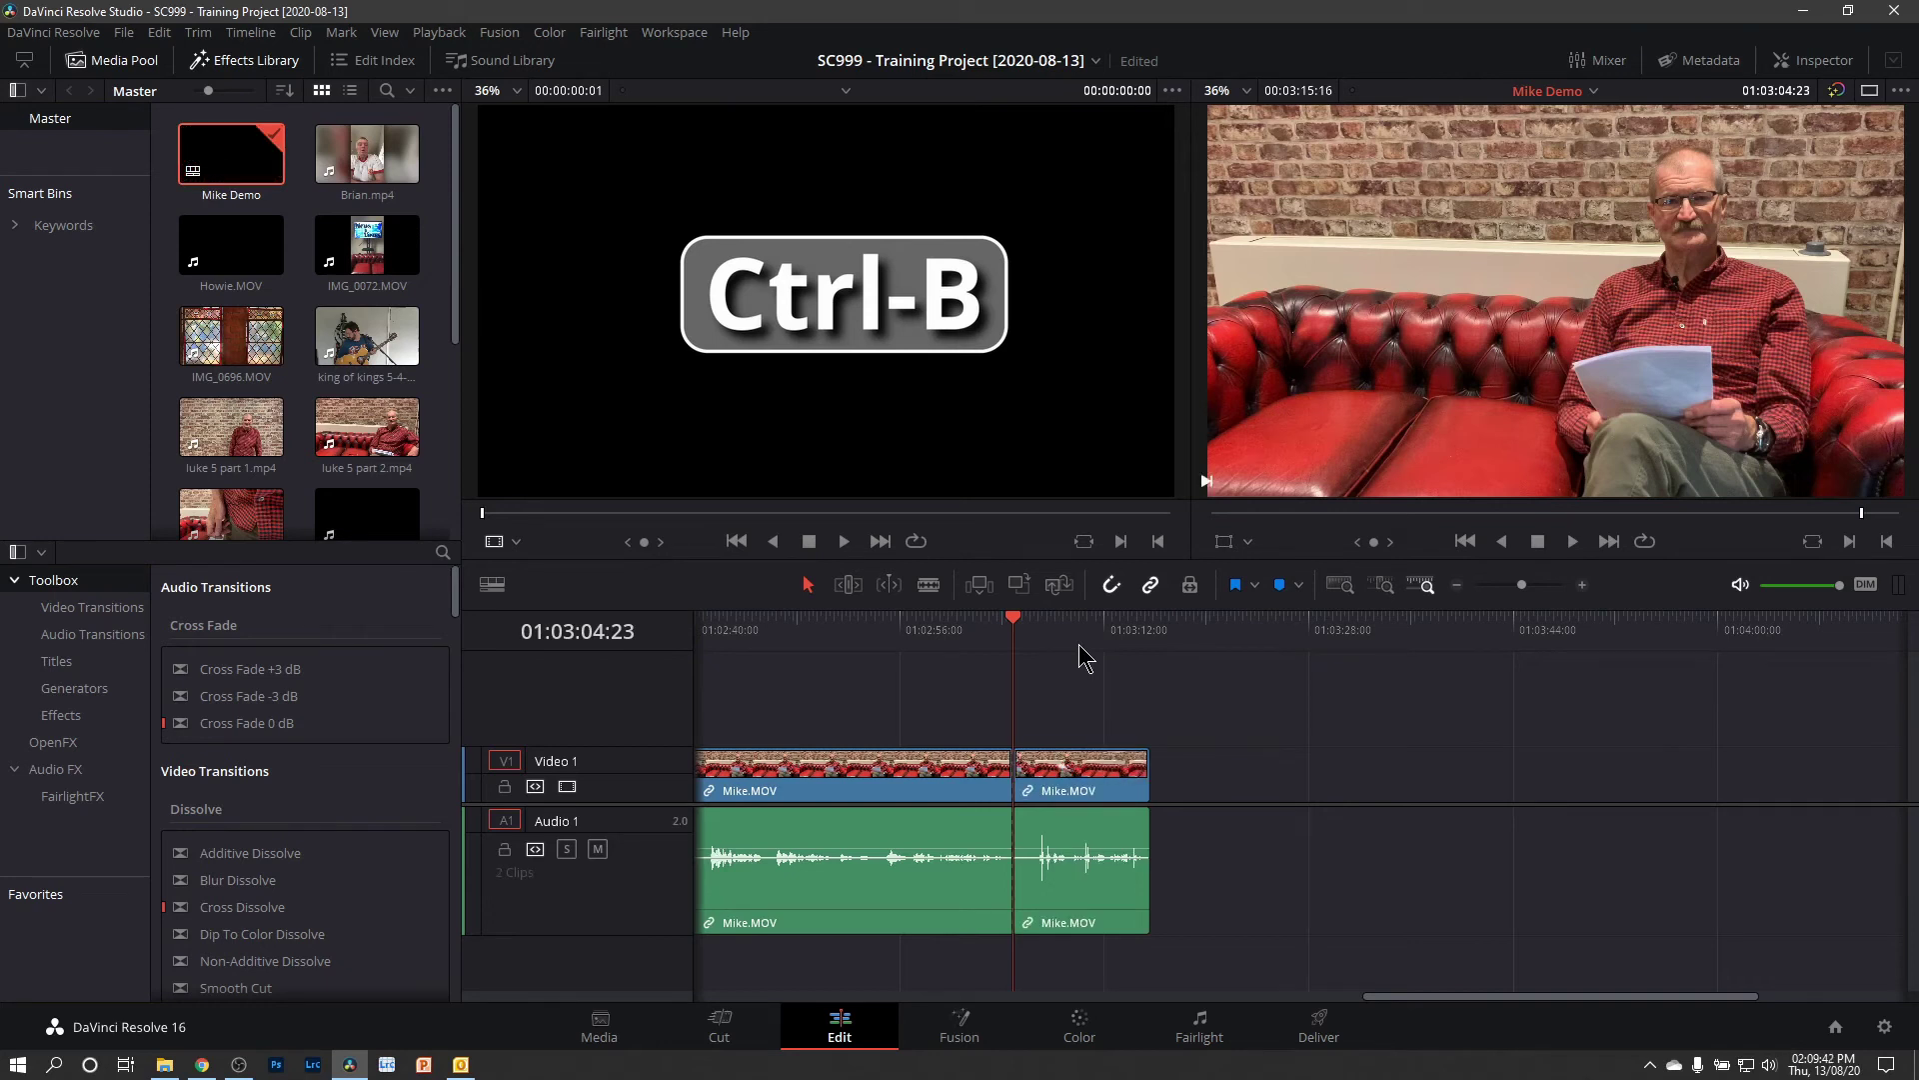
{"action": "left_click", "coordinate": [1098, 860]}
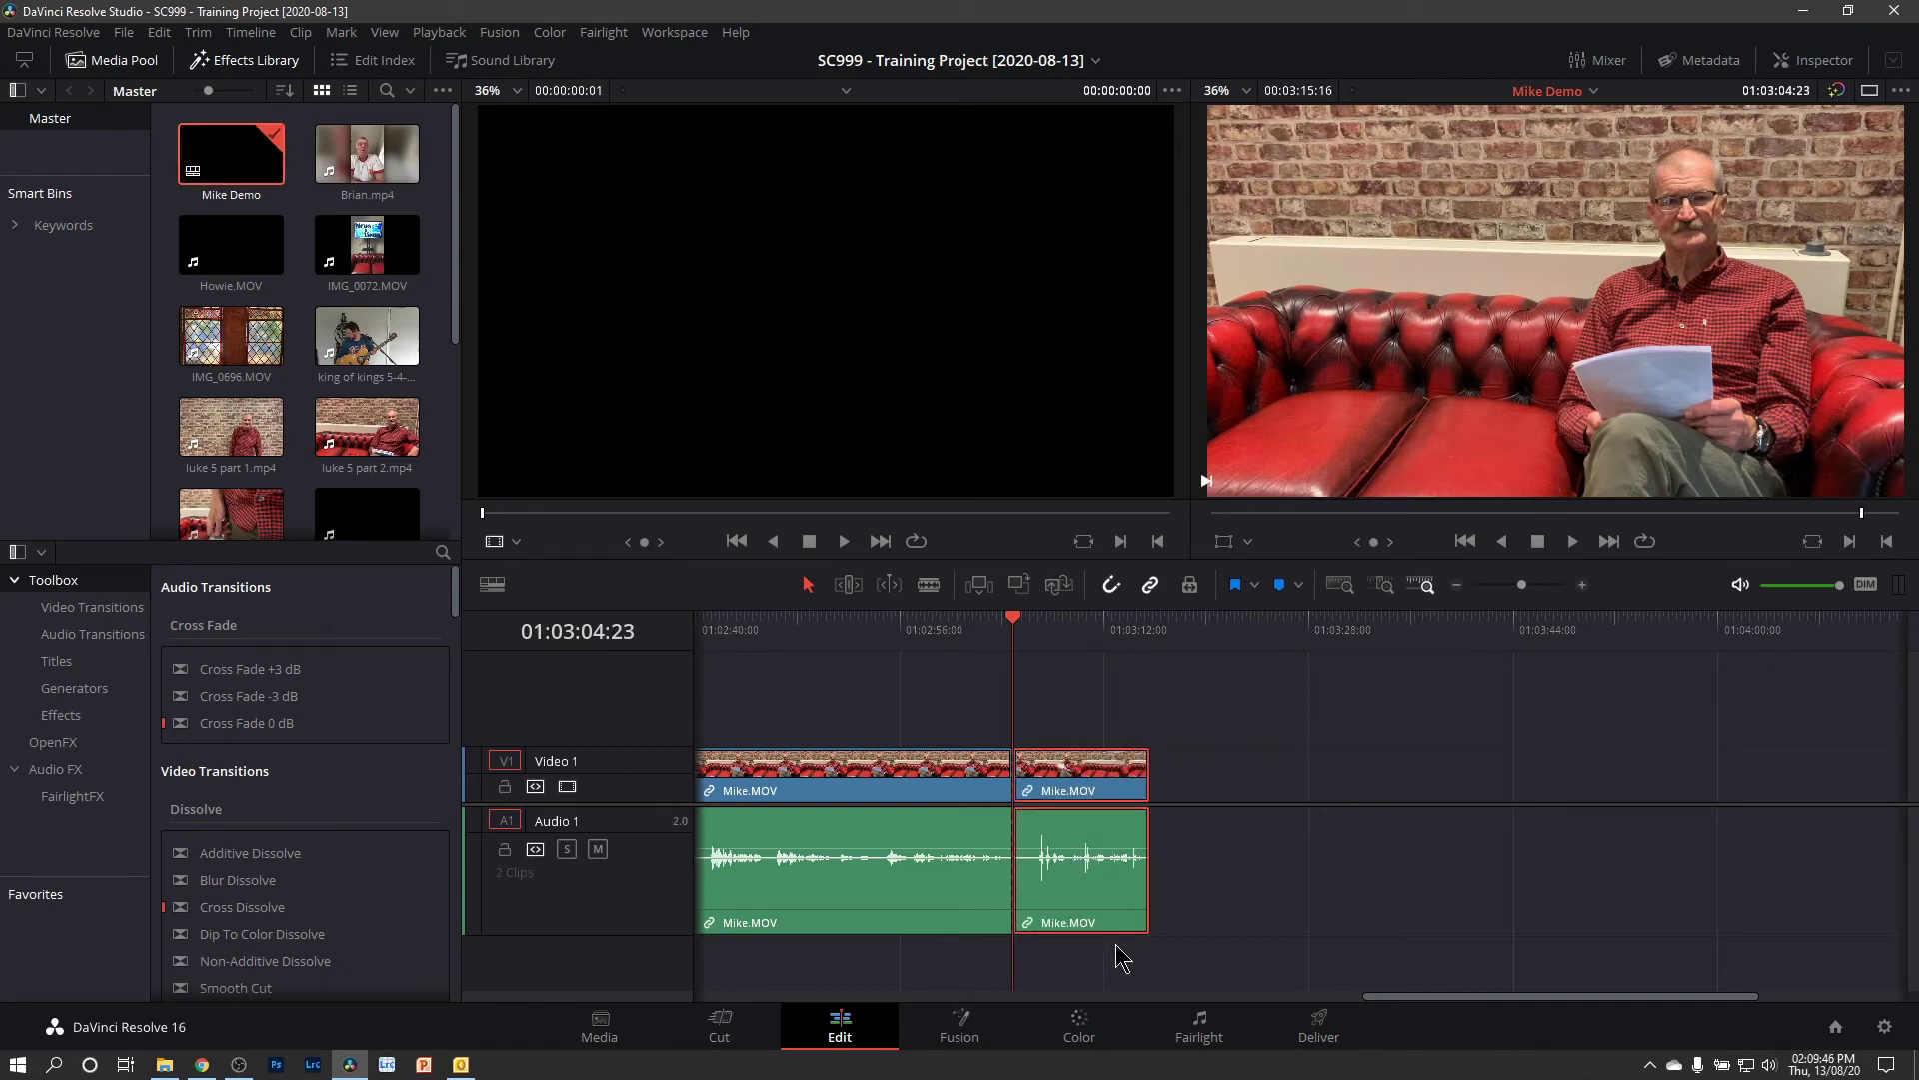
{"action": "key", "text": "shift+BackSpace"}
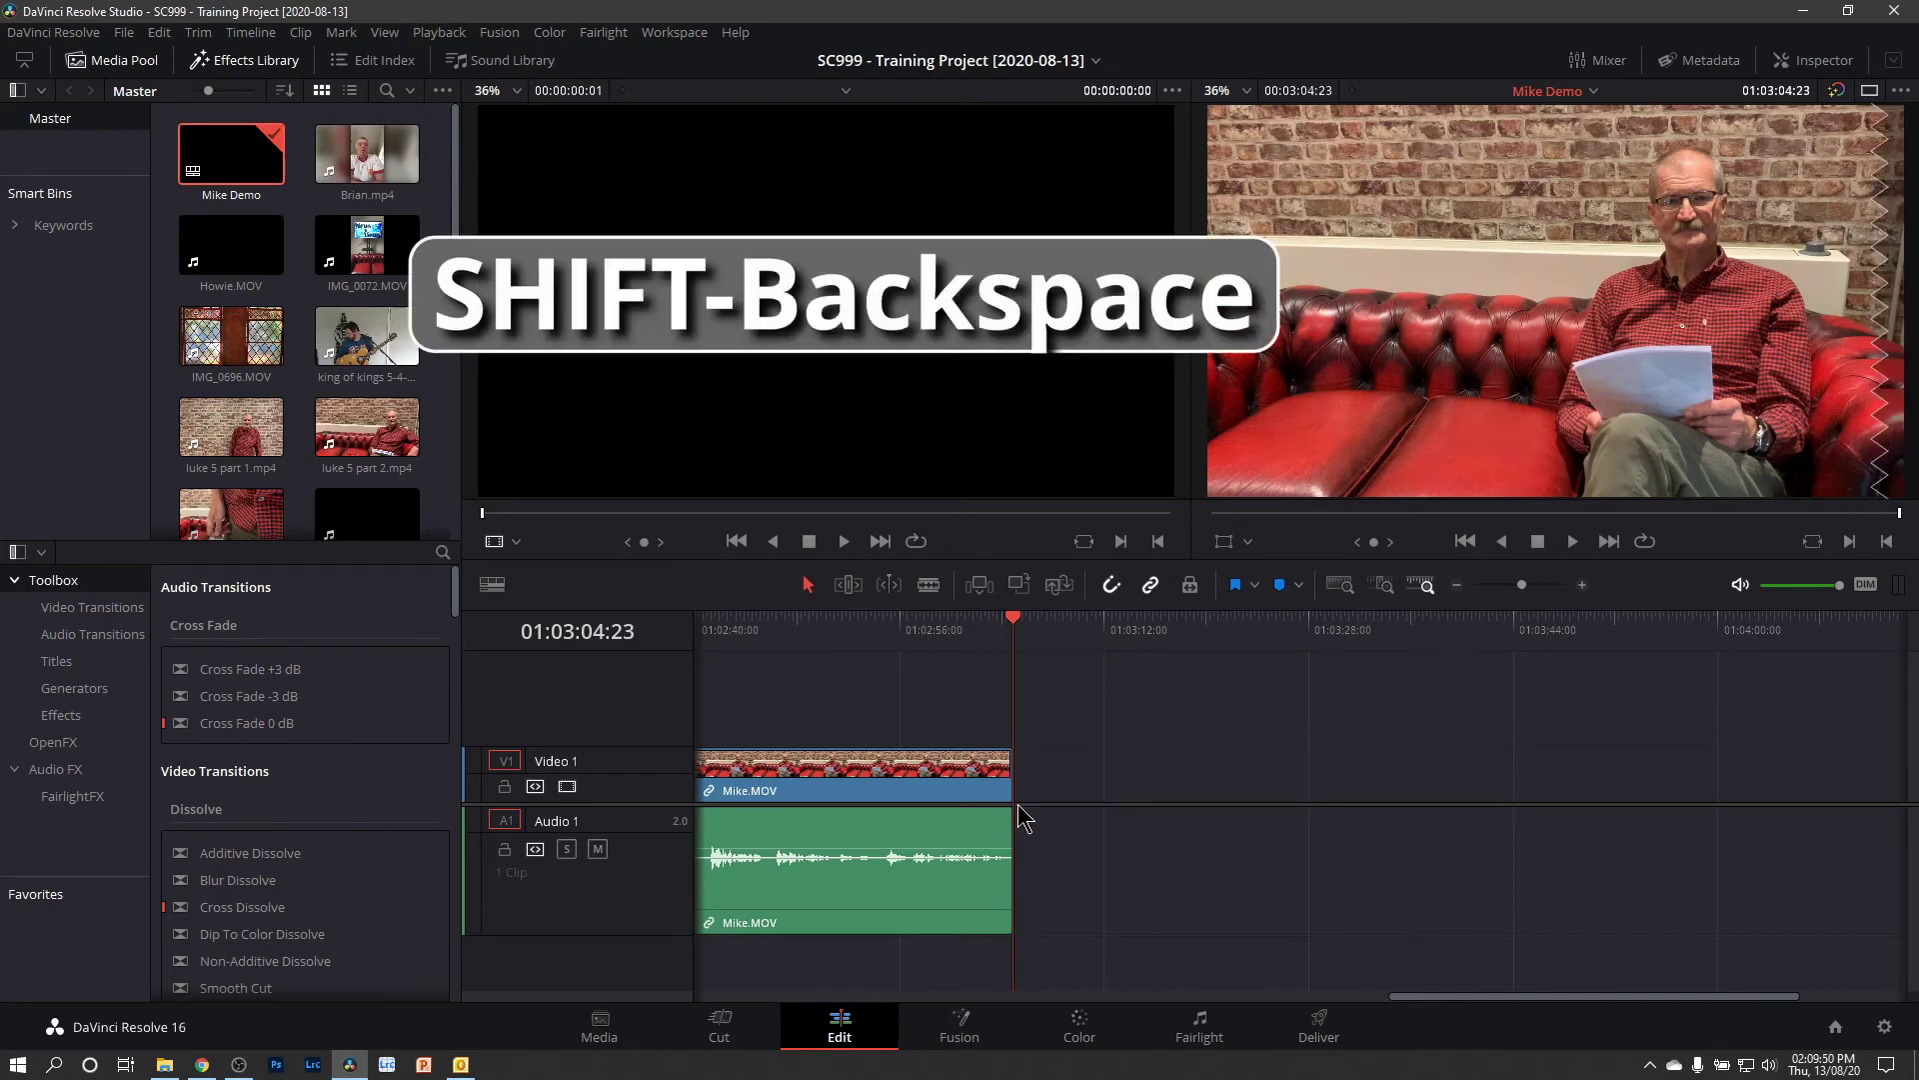
Add short video and audio fade-outs at the end of the Mike.MOV clip and play the ending
{"action": "left_click_drag", "start_coordinate": [1010, 811], "coordinate": [990, 760]}
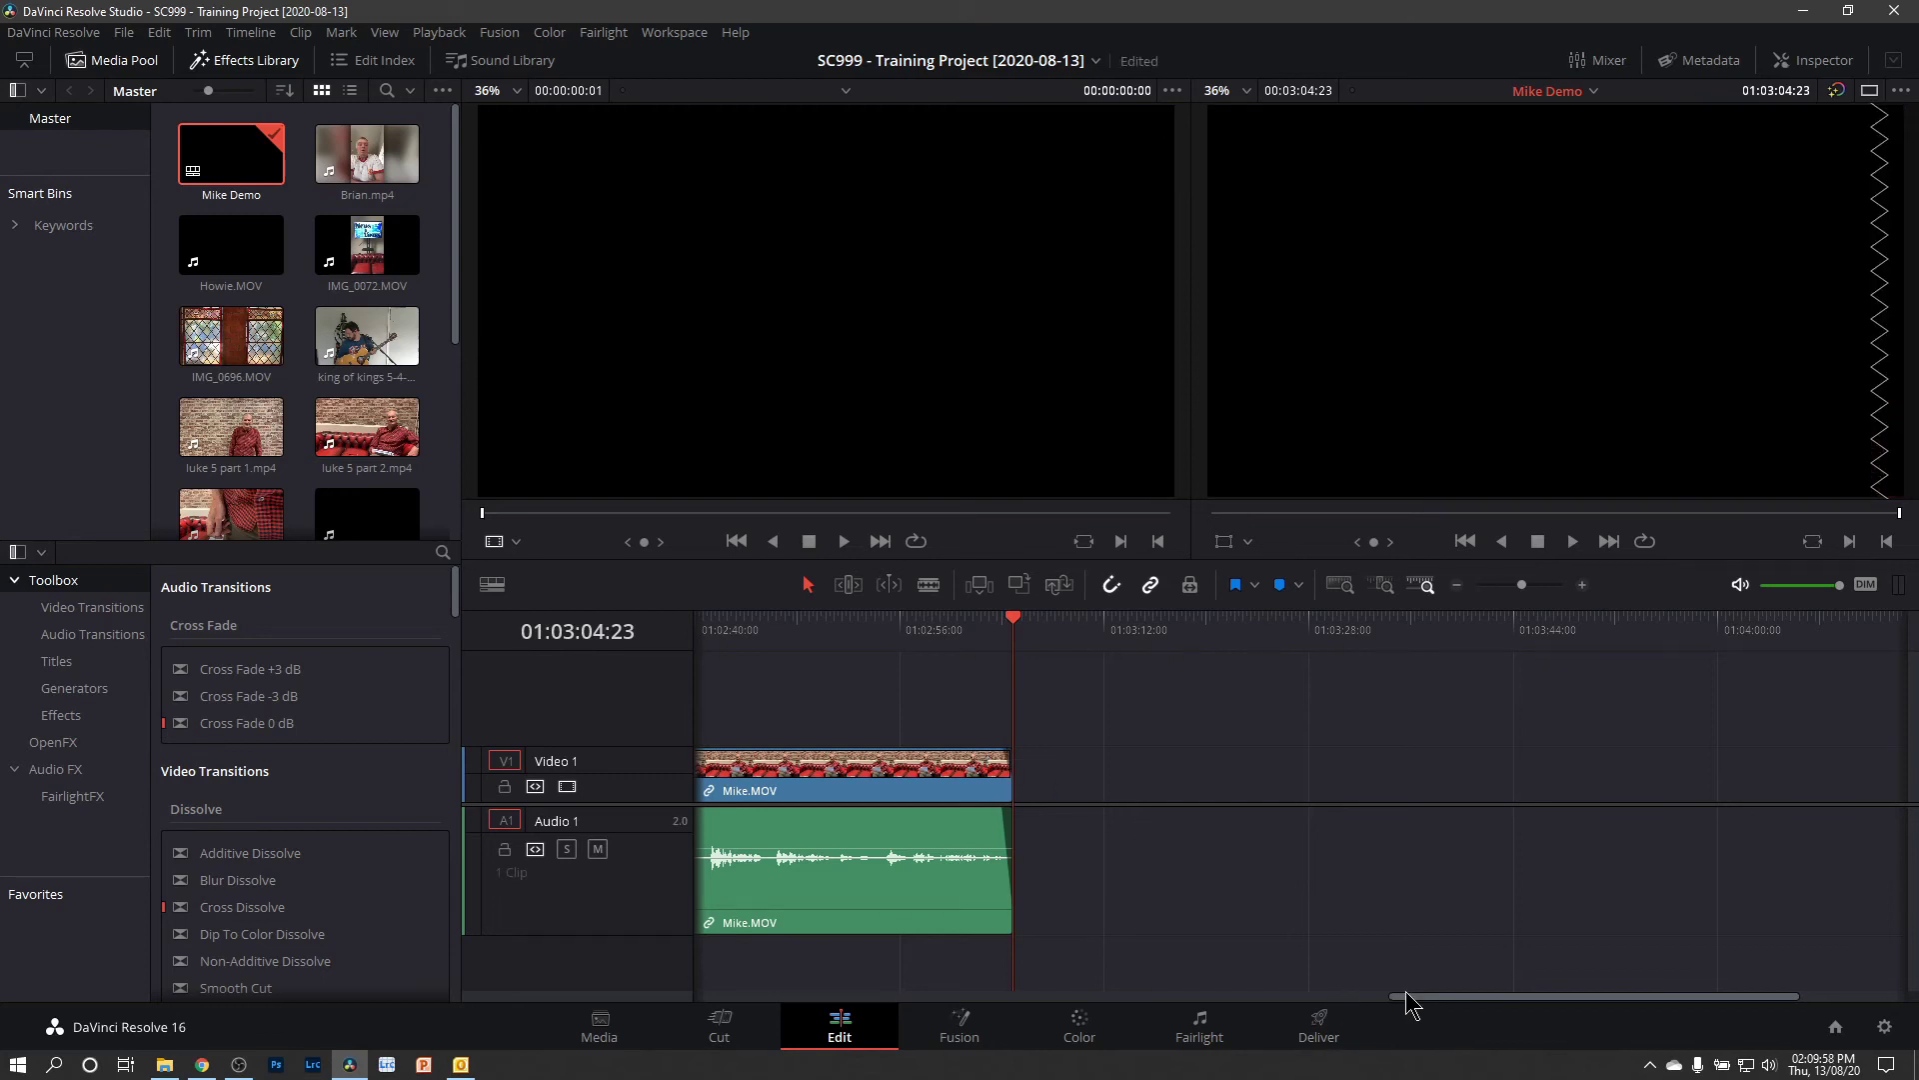
{"action": "scroll", "coordinate": [1175, 790], "scroll_direction": "down", "scroll_amount": 3, "text": "alt"}
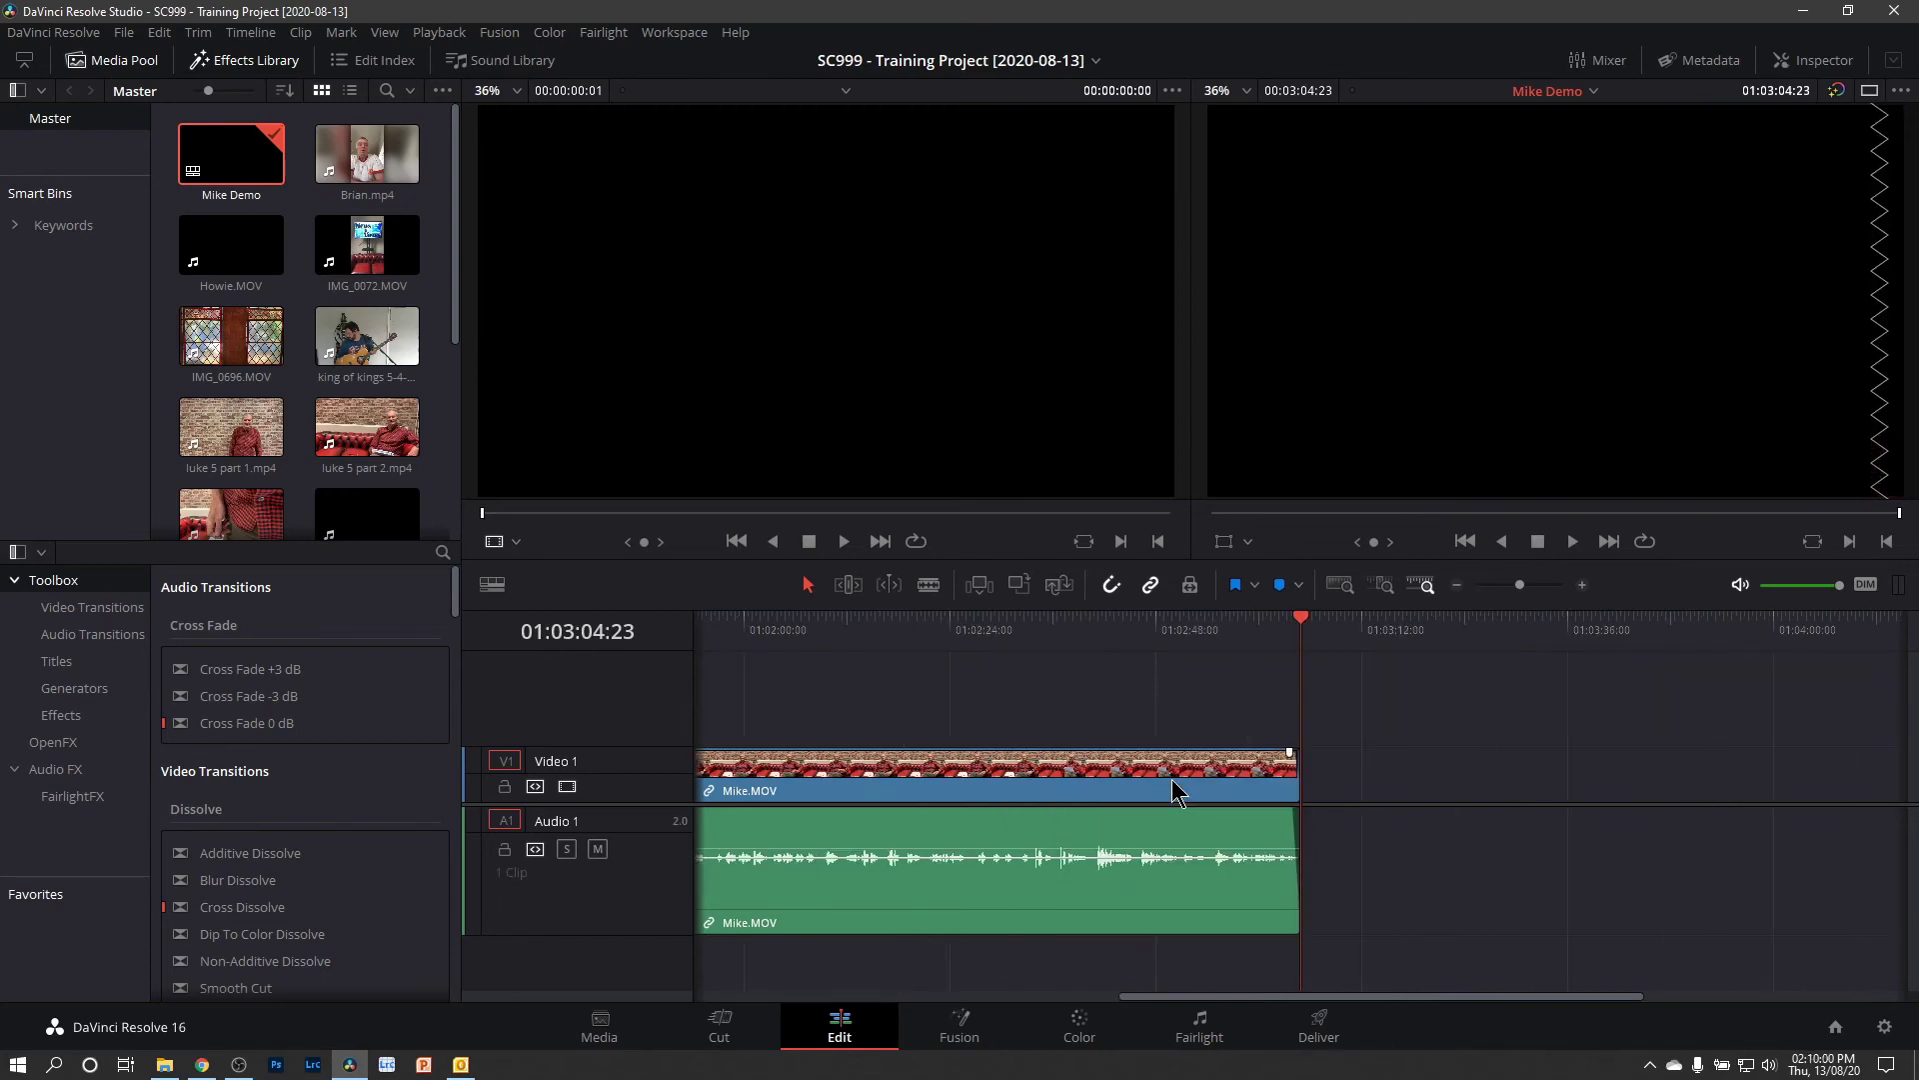
{"action": "scroll", "coordinate": [1174, 790], "scroll_direction": "down", "scroll_amount": 3, "text": "alt"}
{"action": "scroll", "coordinate": [1174, 790], "scroll_direction": "up", "scroll_amount": 2, "text": "alt"}
{"action": "left_click_drag", "start_coordinate": [1248, 991], "coordinate": [1211, 998]}
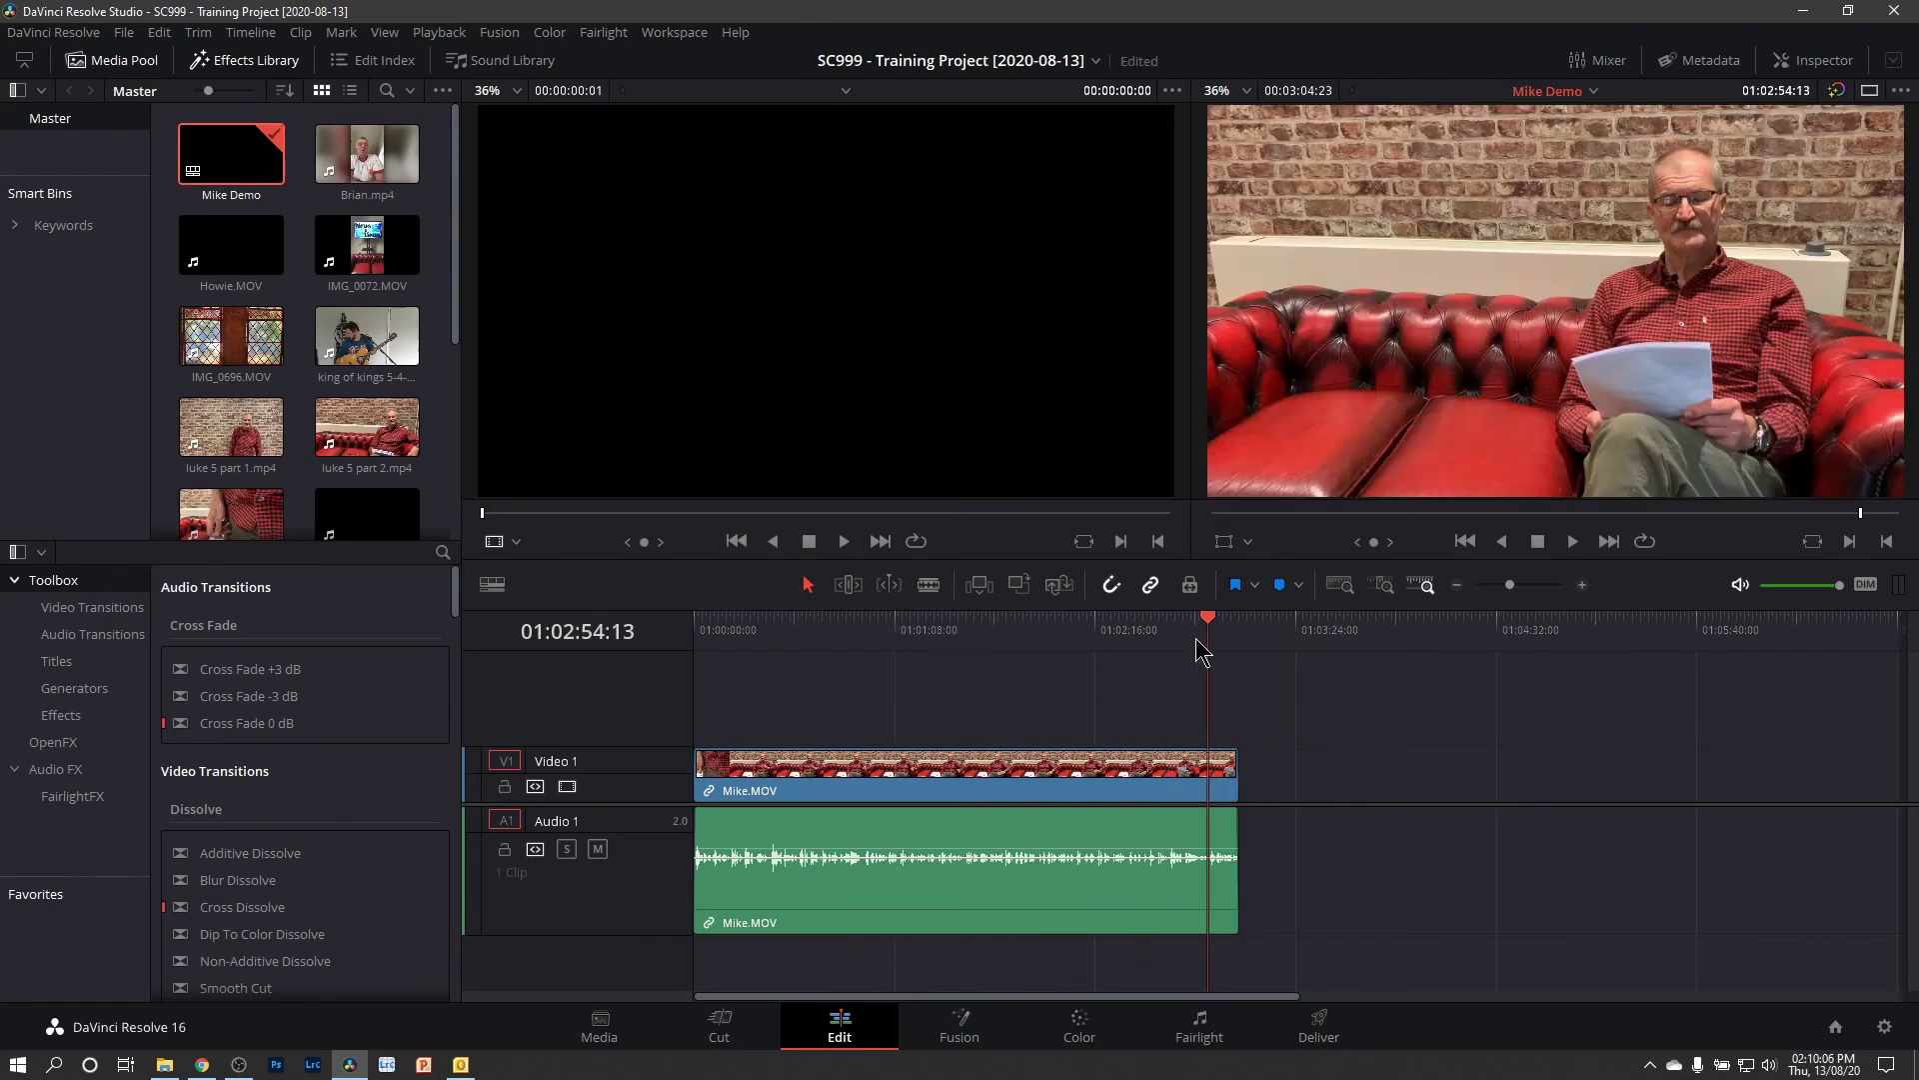
{"action": "left_click_drag", "start_coordinate": [1212, 622], "coordinate": [1220, 626]}
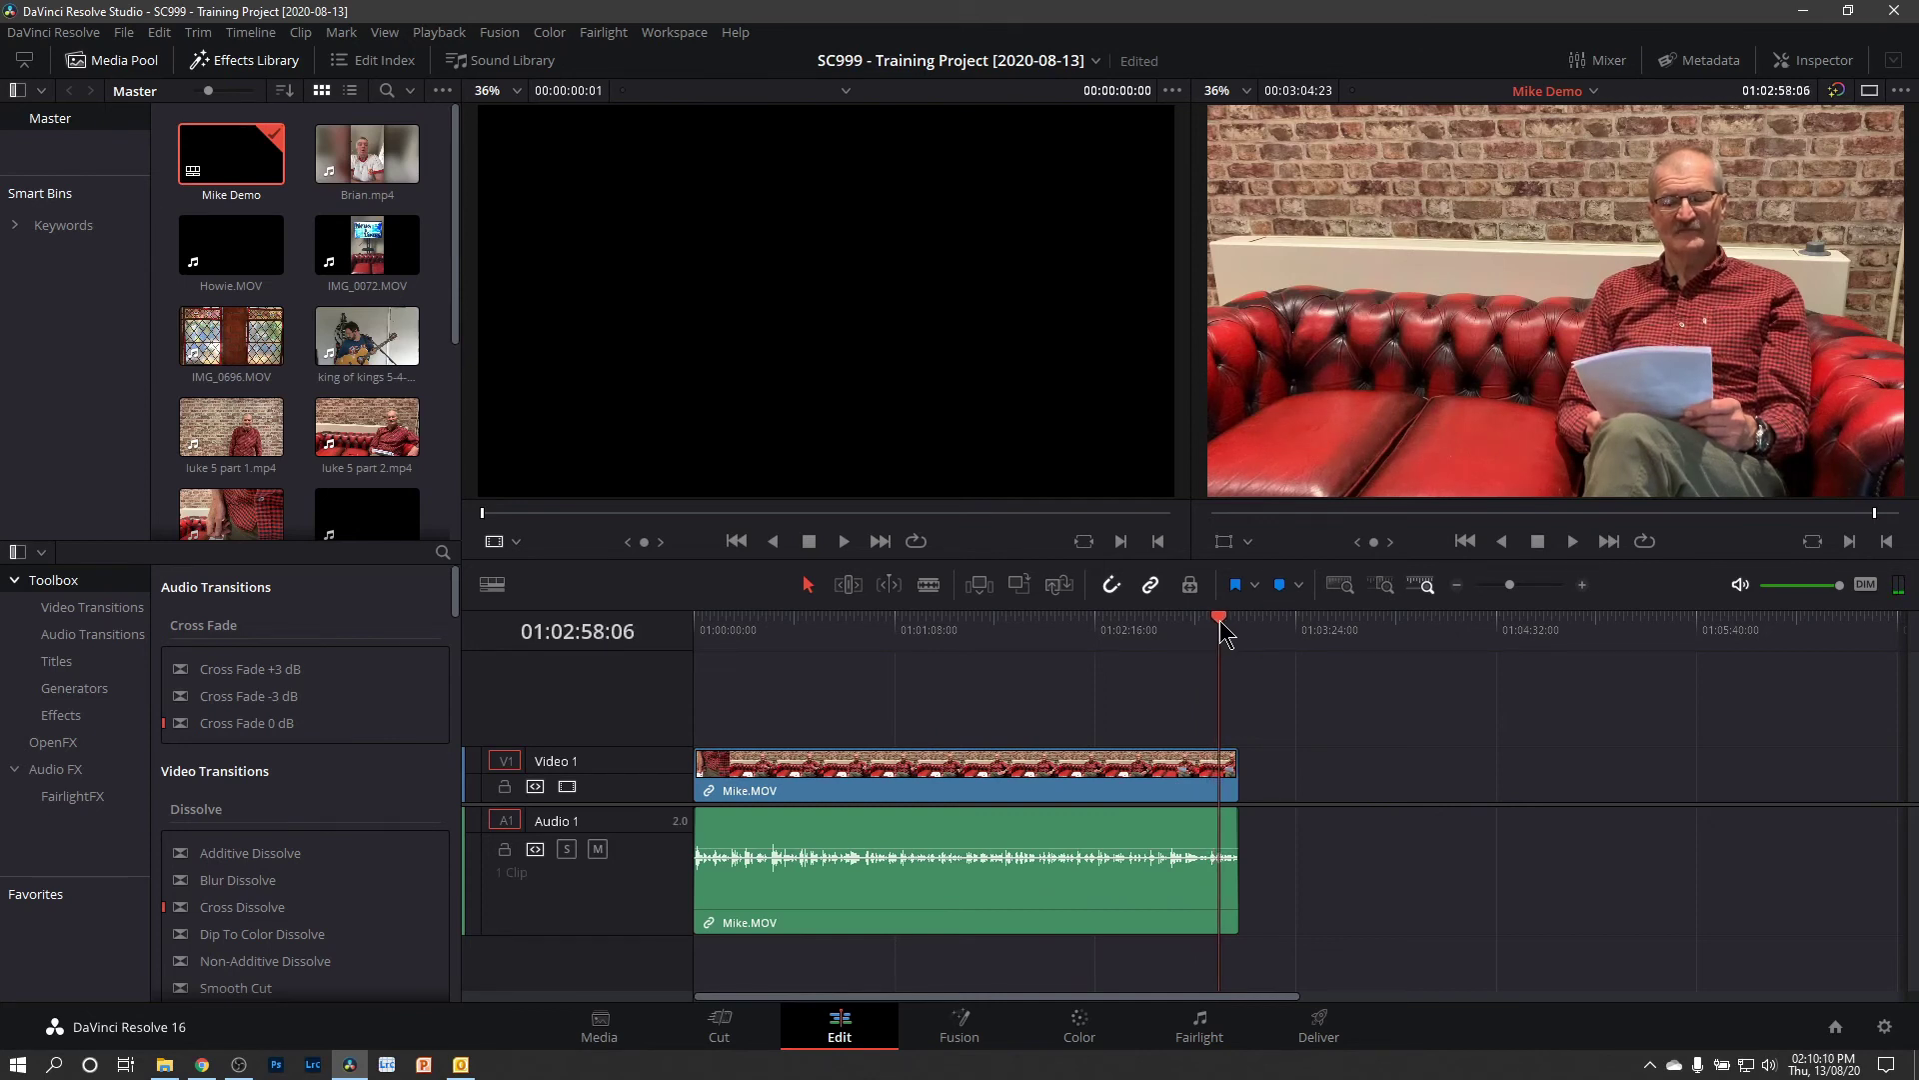
{"action": "scroll", "coordinate": [1309, 835], "scroll_direction": "up", "scroll_amount": 4}
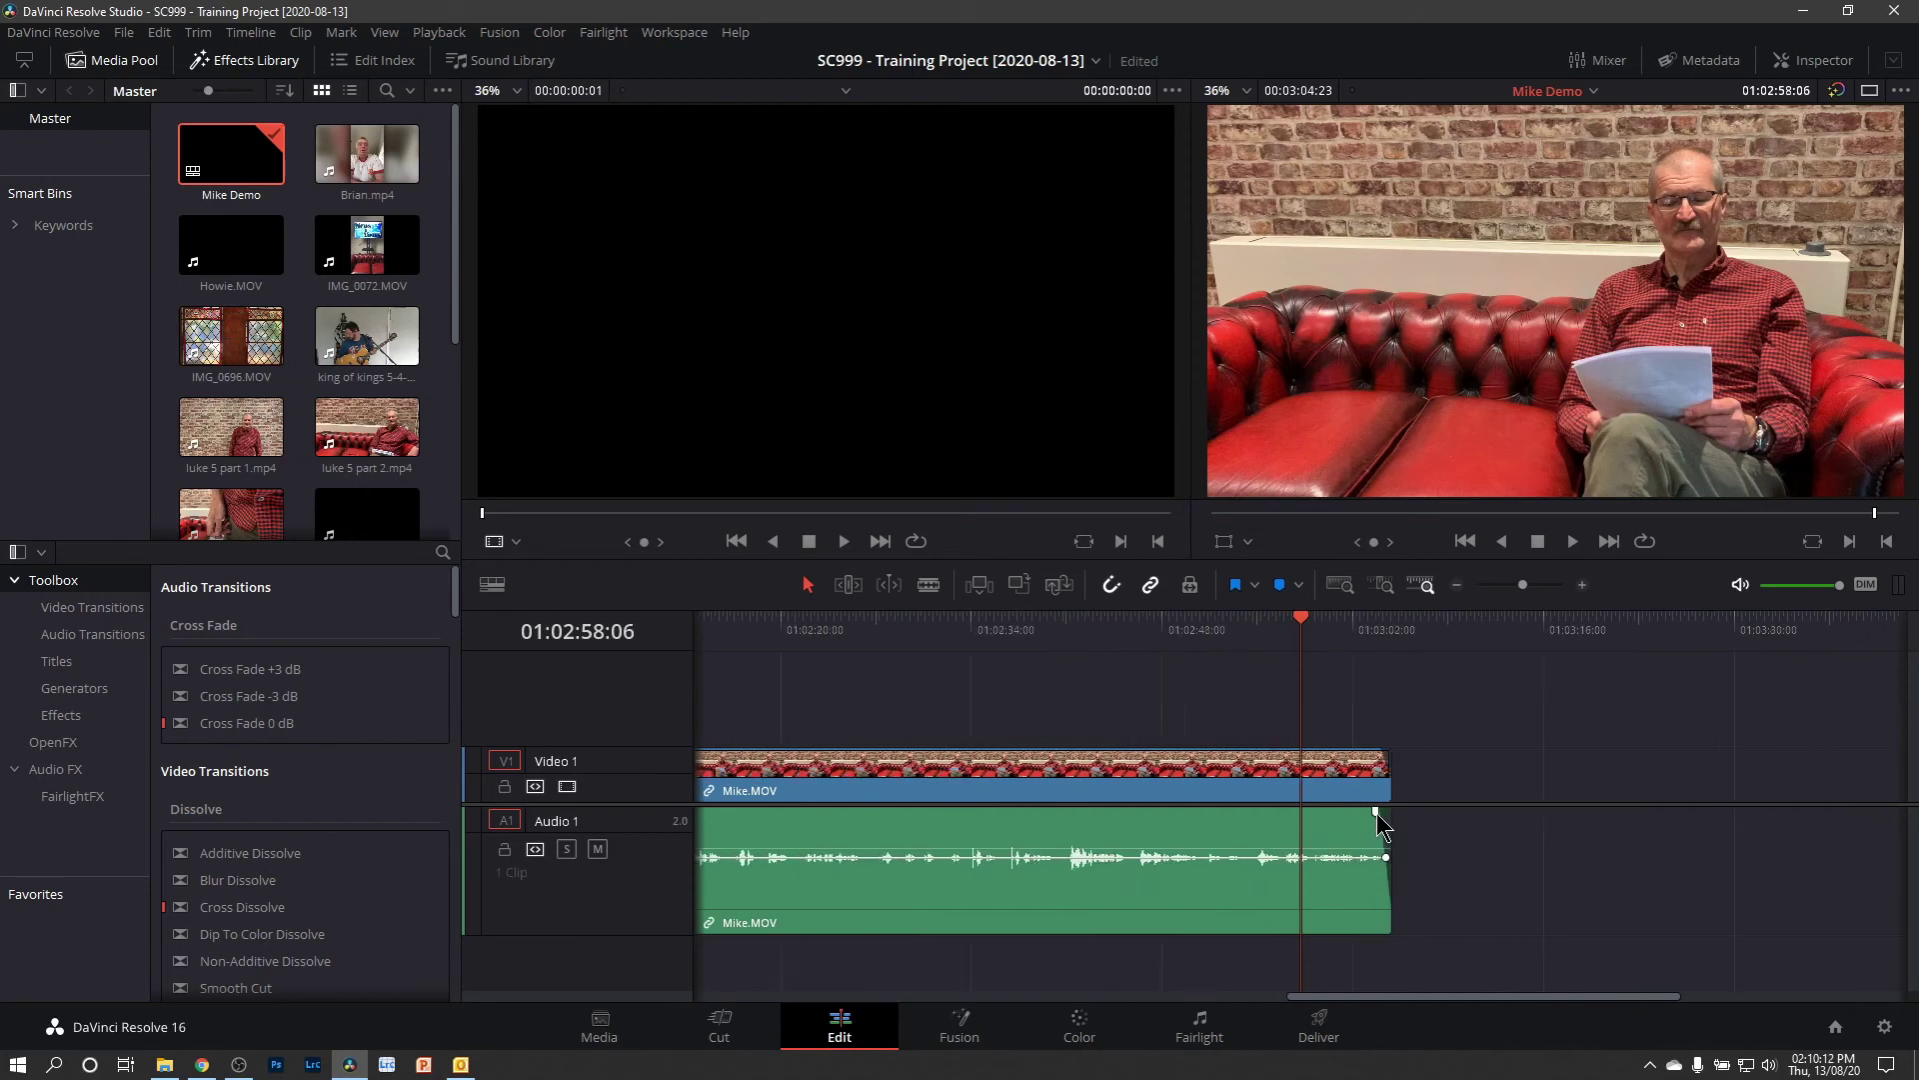
{"action": "scroll", "coordinate": [1379, 825], "scroll_direction": "up", "scroll_amount": 1}
{"action": "left_click_drag", "start_coordinate": [1387, 627], "coordinate": [1399, 628]}
{"action": "key", "text": "space"}
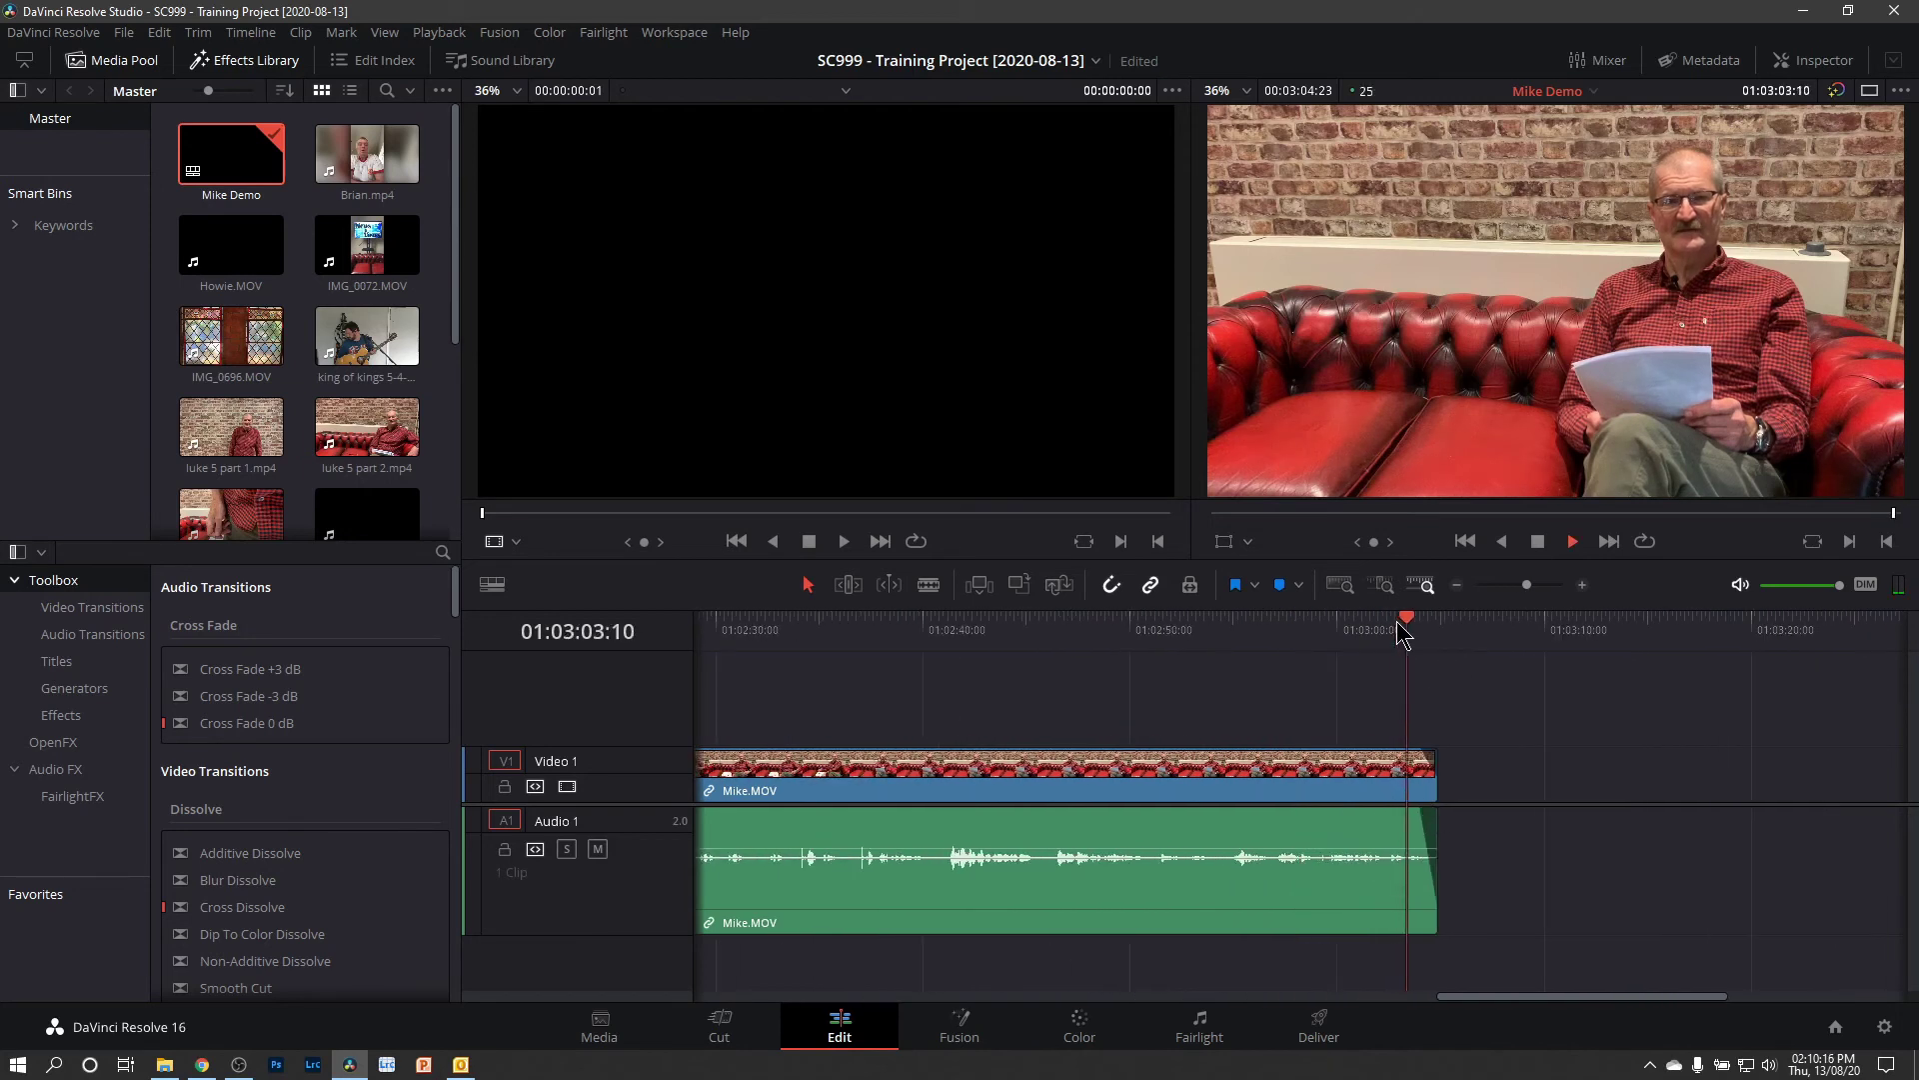